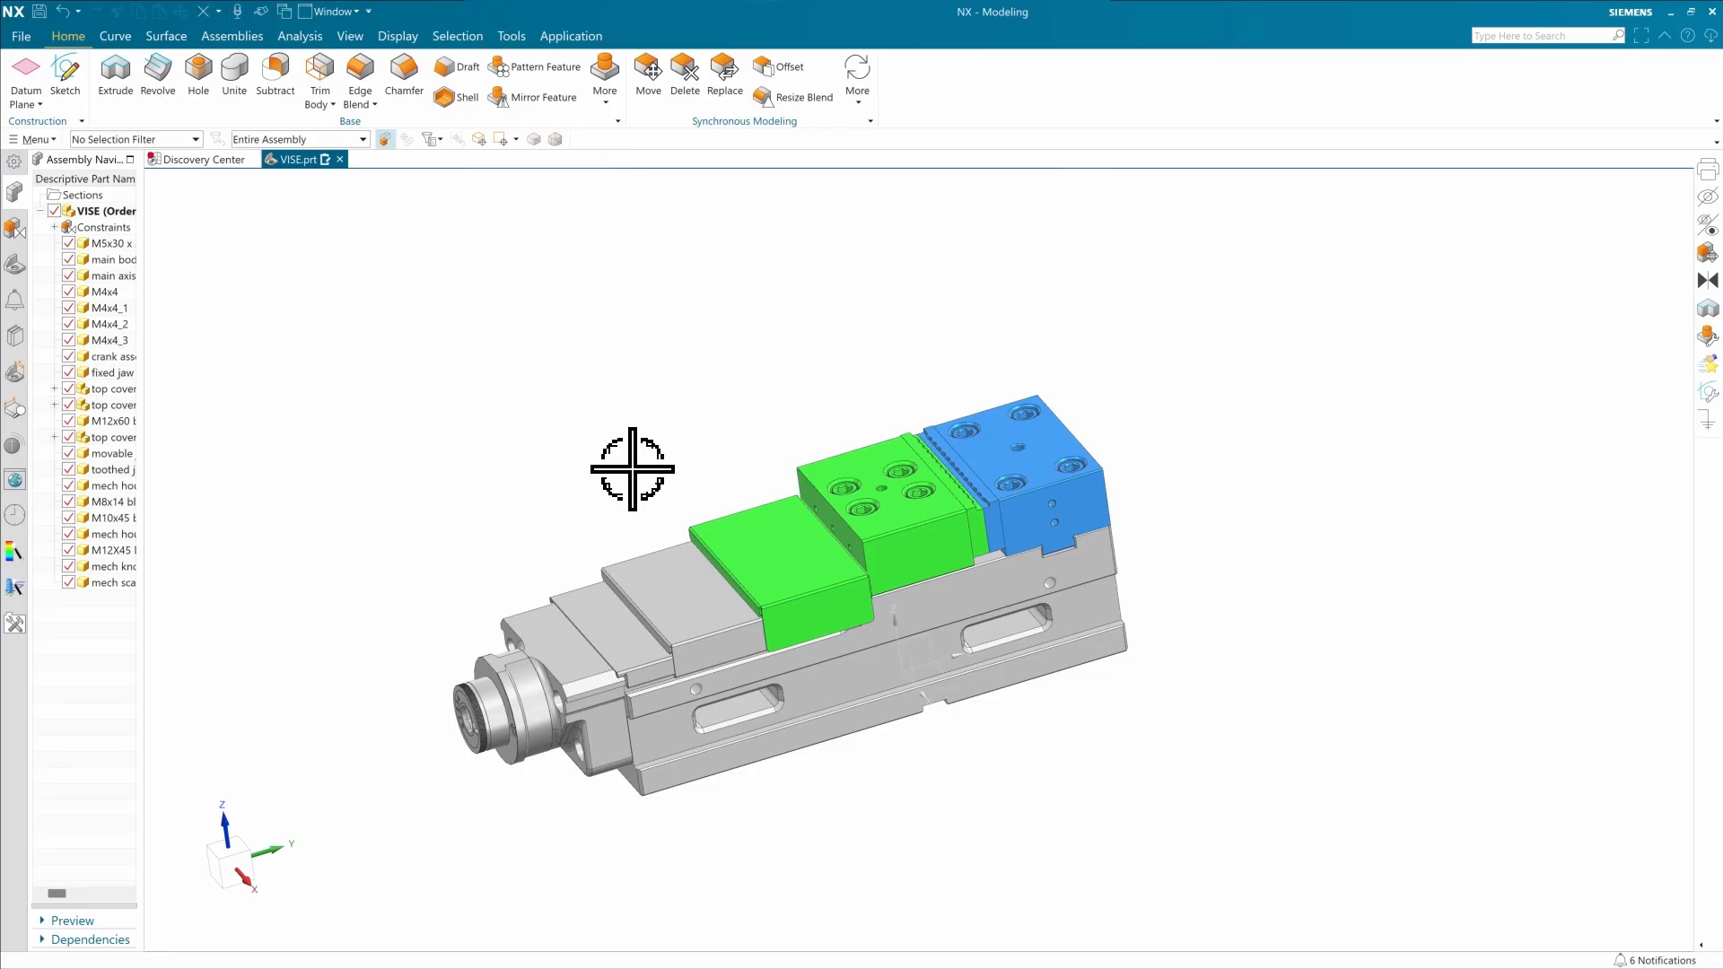
Examine the vise assembly from several angles, including the main axis screw, the toothed jaw plates and the movable and fixed jaws
{"action": "middle_click_drag", "start_coordinate": [635, 461], "coordinate": [547, 412]}
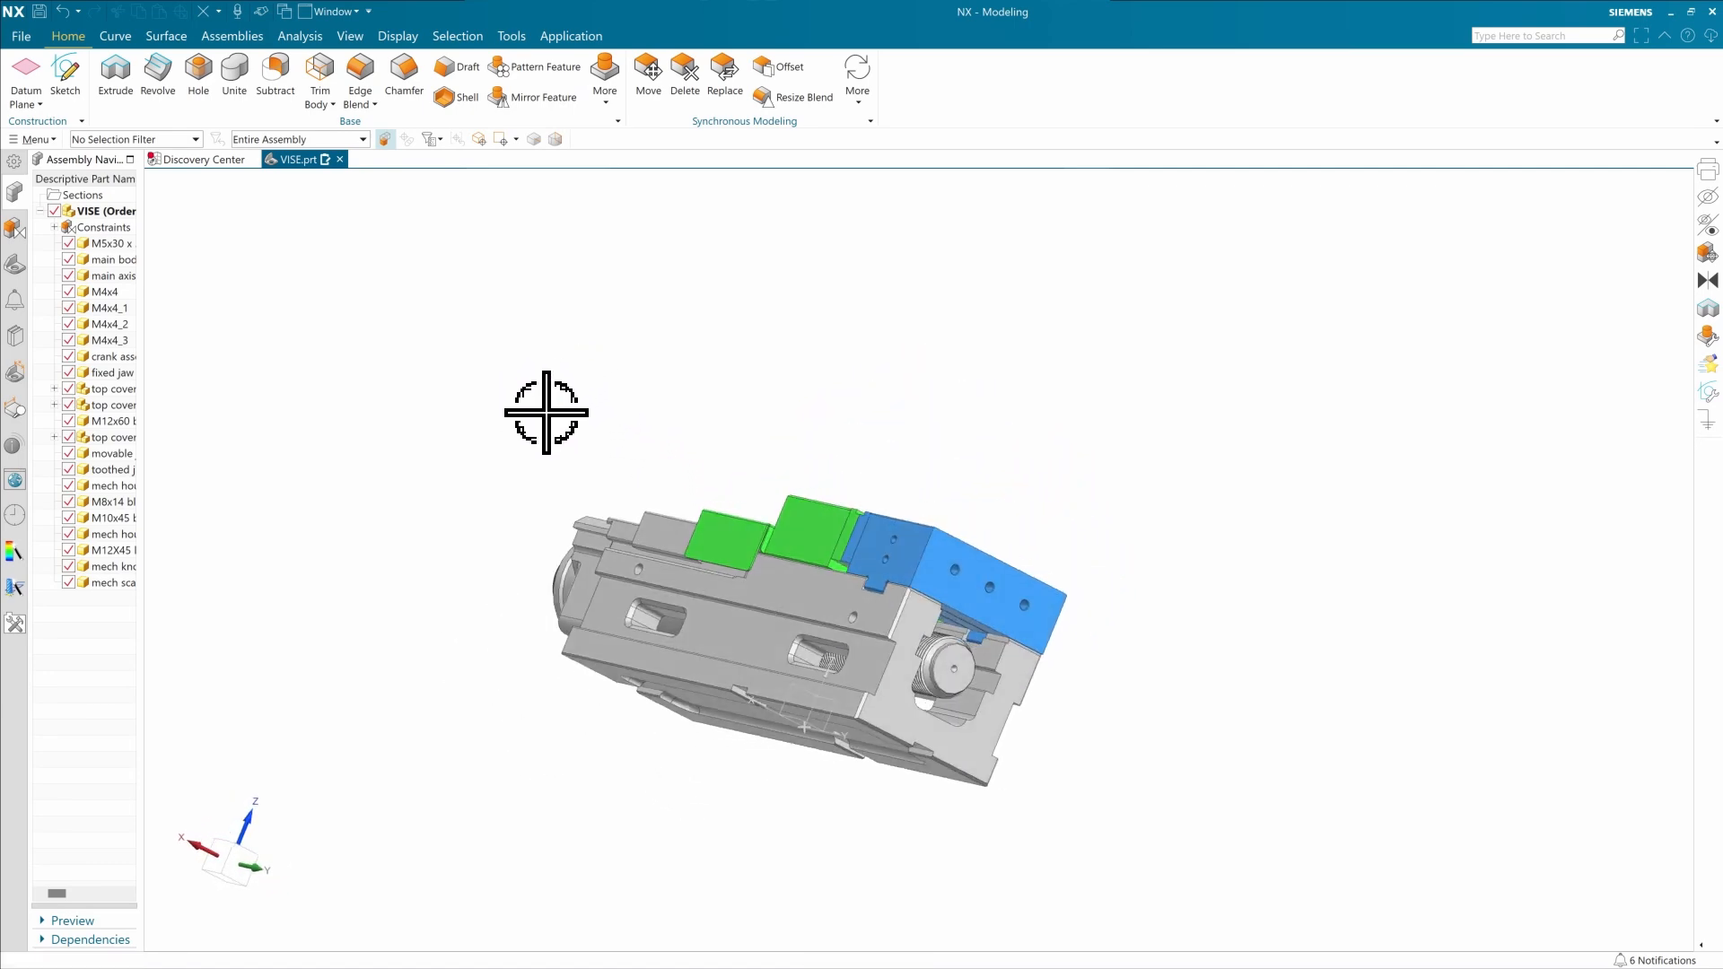
{"action": "scroll", "coordinate": [949, 662], "scroll_direction": "up", "scroll_amount": 5}
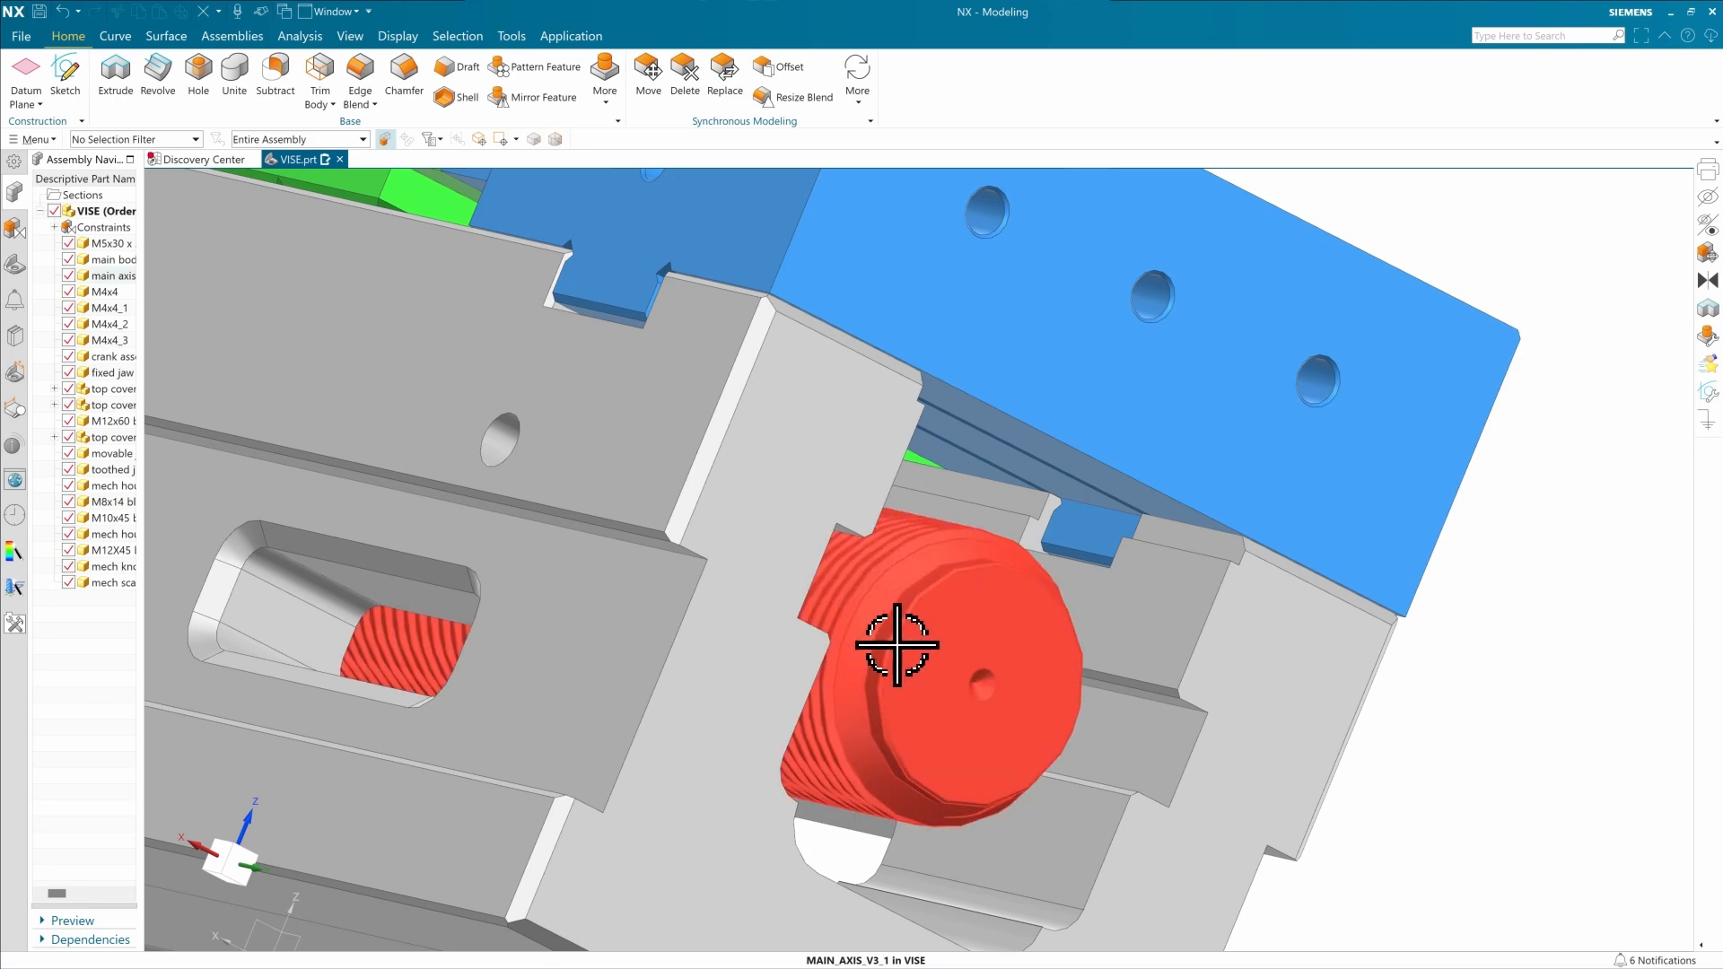
{"action": "scroll", "coordinate": [865, 623], "scroll_direction": "down", "scroll_amount": 8}
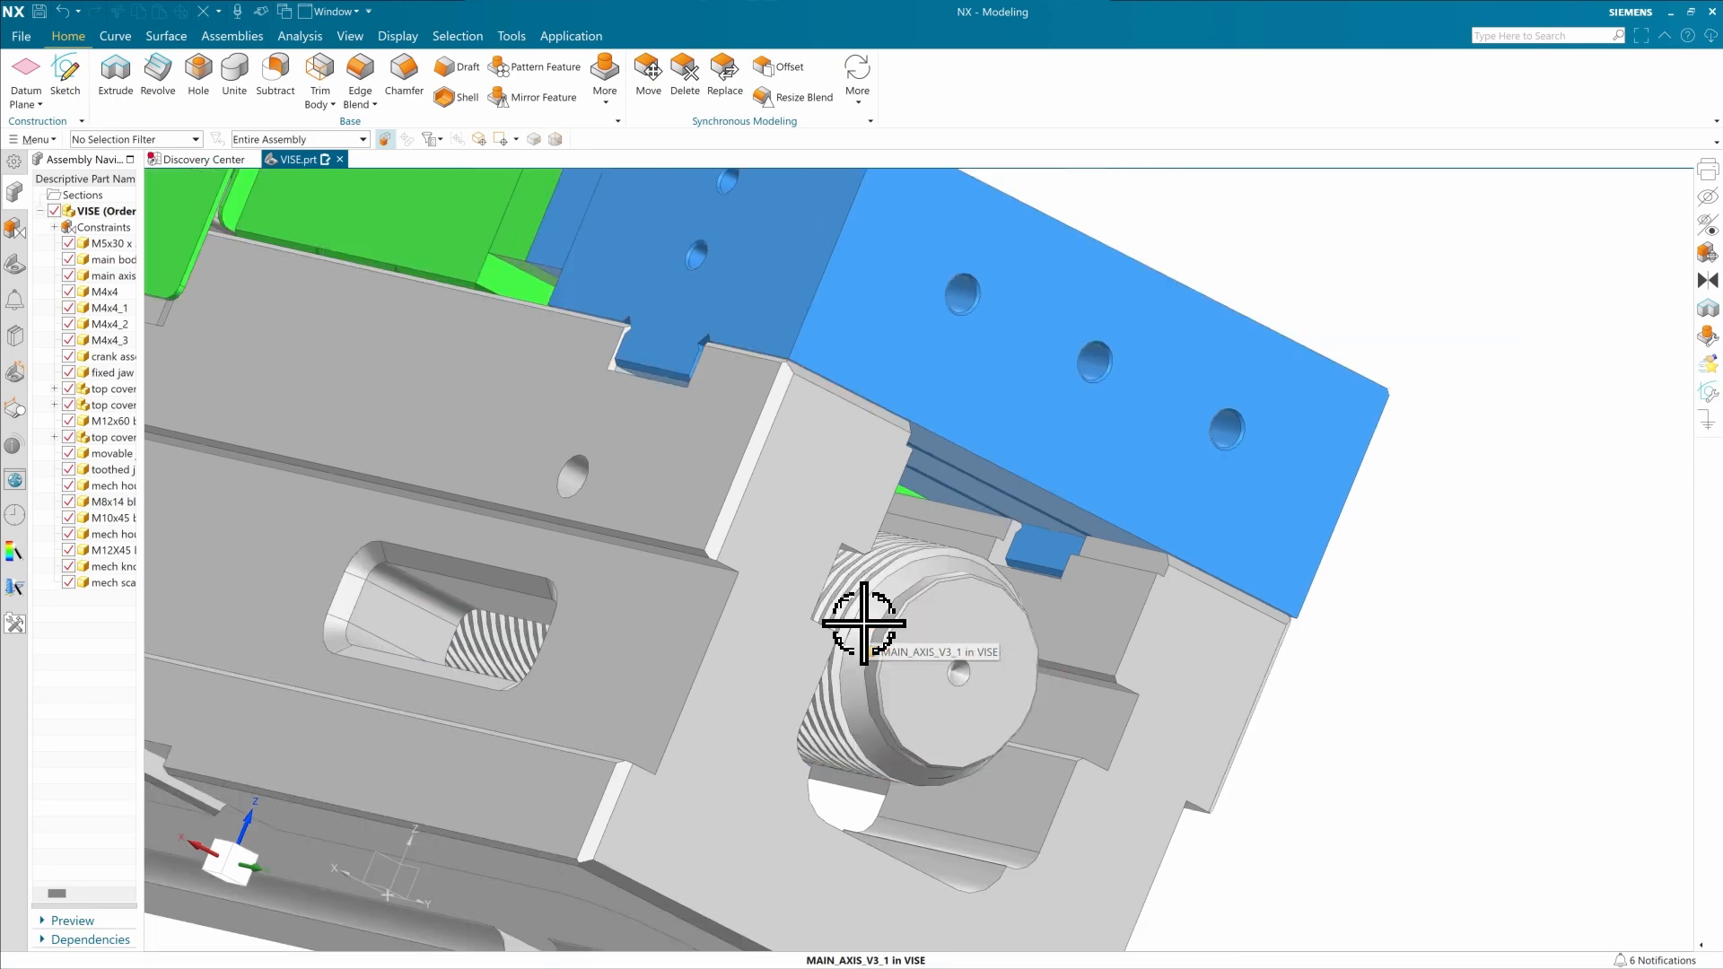
{"action": "middle_click_drag", "start_coordinate": [615, 531], "coordinate": [739, 608]}
{"action": "scroll", "coordinate": [936, 601], "scroll_direction": "down", "scroll_amount": 3}
{"action": "scroll", "coordinate": [935, 601], "scroll_direction": "up", "scroll_amount": 3}
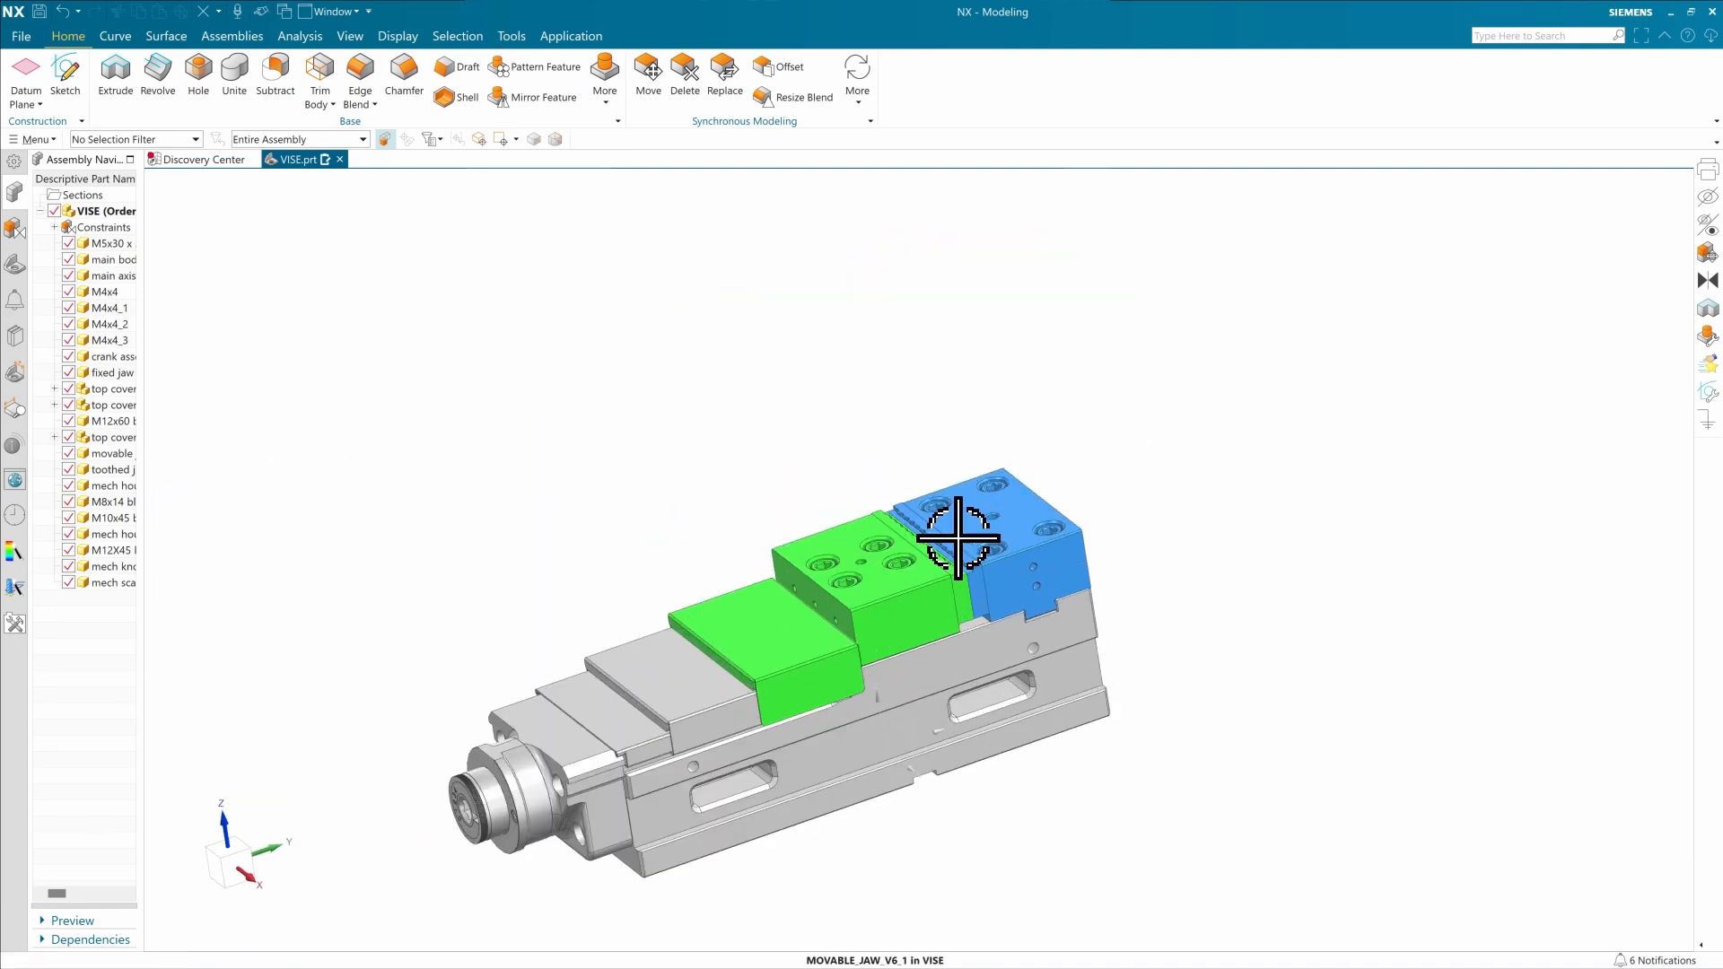
{"action": "scroll", "coordinate": [974, 574], "scroll_direction": "up", "scroll_amount": 5}
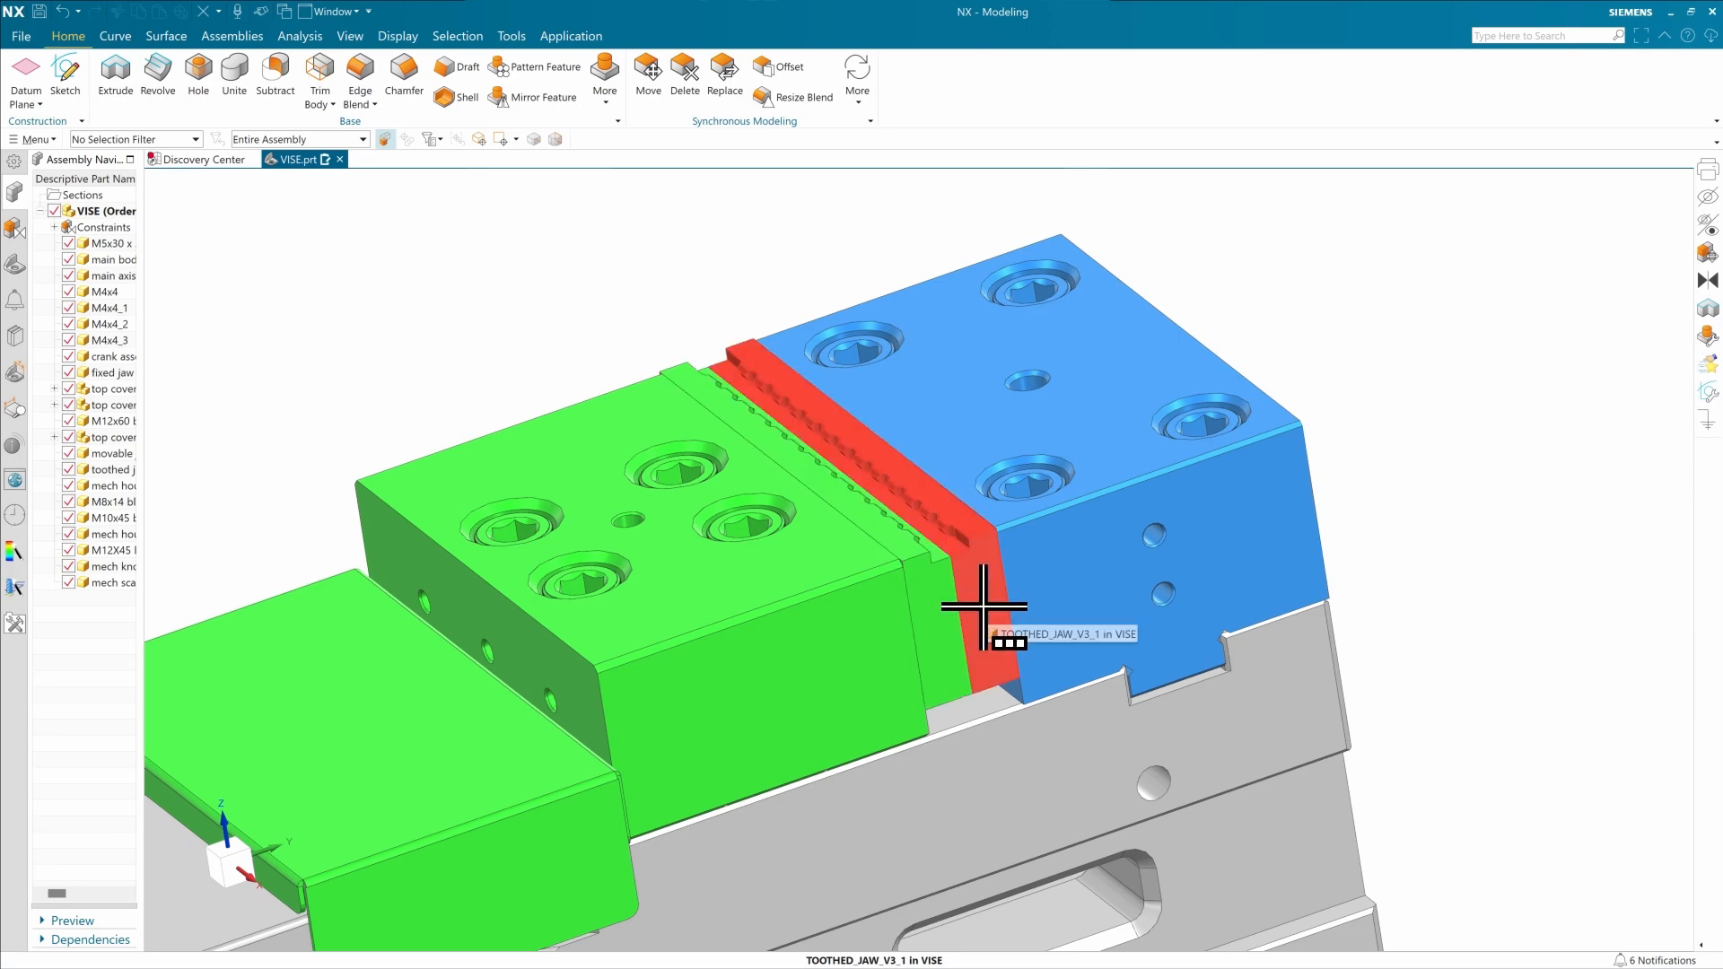
{"action": "scroll", "coordinate": [953, 618], "scroll_direction": "down", "scroll_amount": 5}
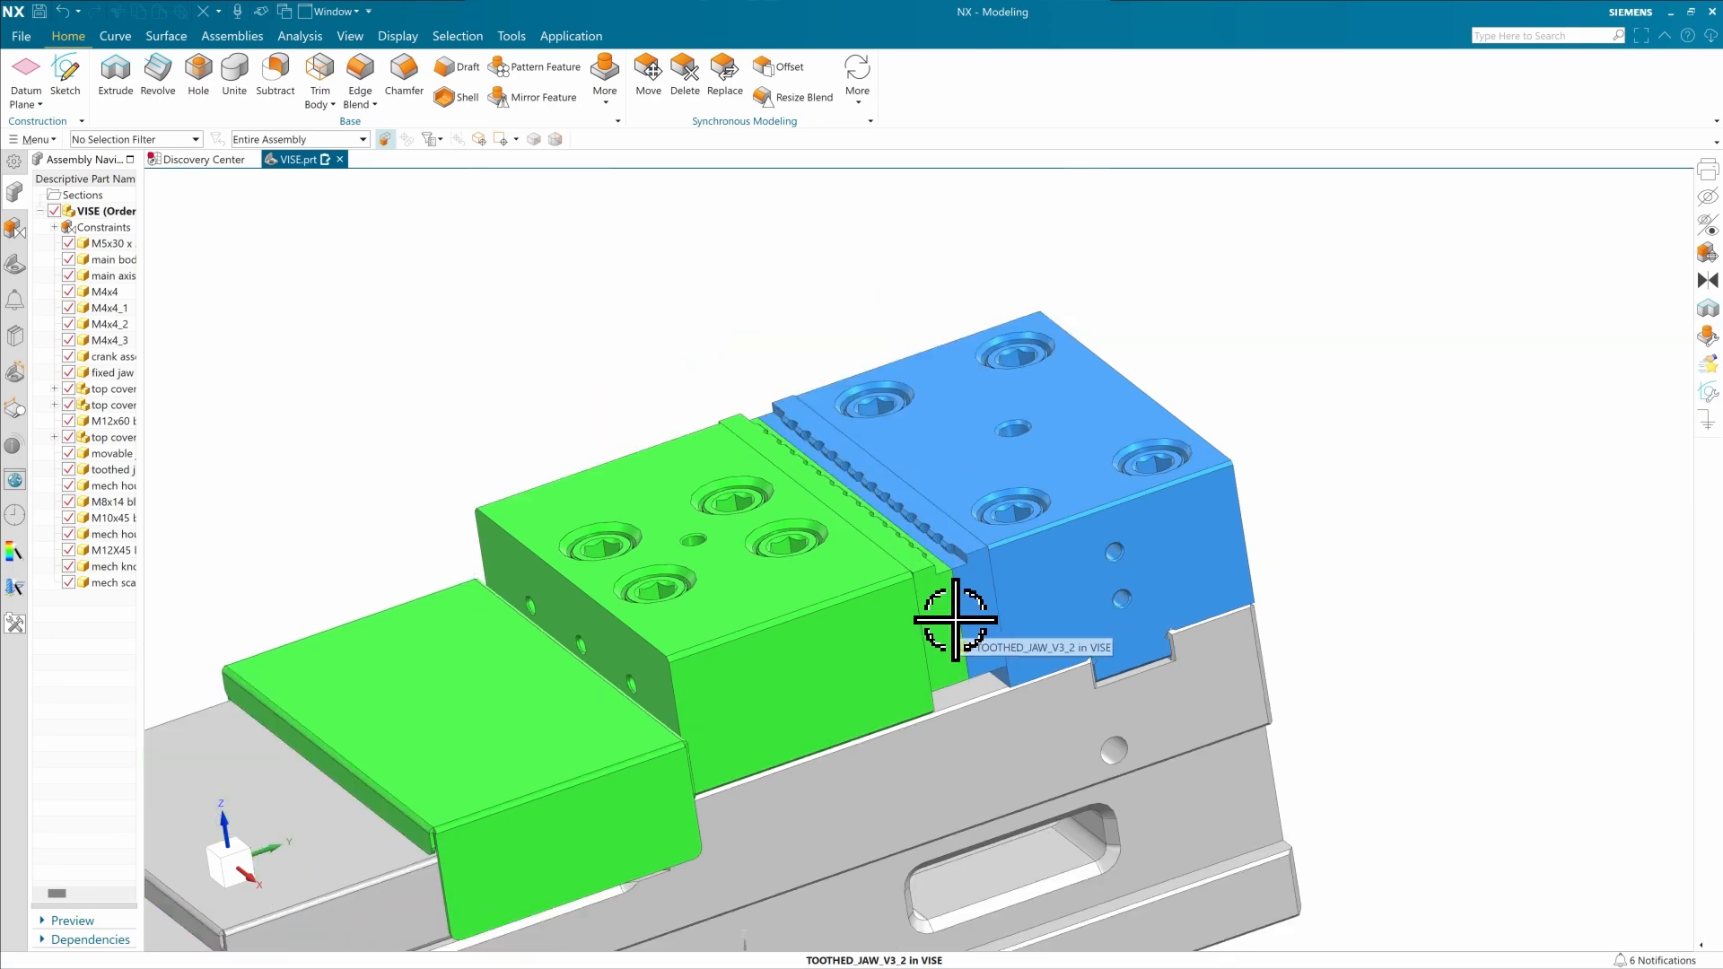
{"action": "mouse_move", "coordinate": [923, 758]}
{"action": "middle_mouse_down"}
{"action": "mouse_move", "coordinate": [892, 704]}
{"action": "mouse_move", "coordinate": [907, 742]}
{"action": "middle_mouse_up"}
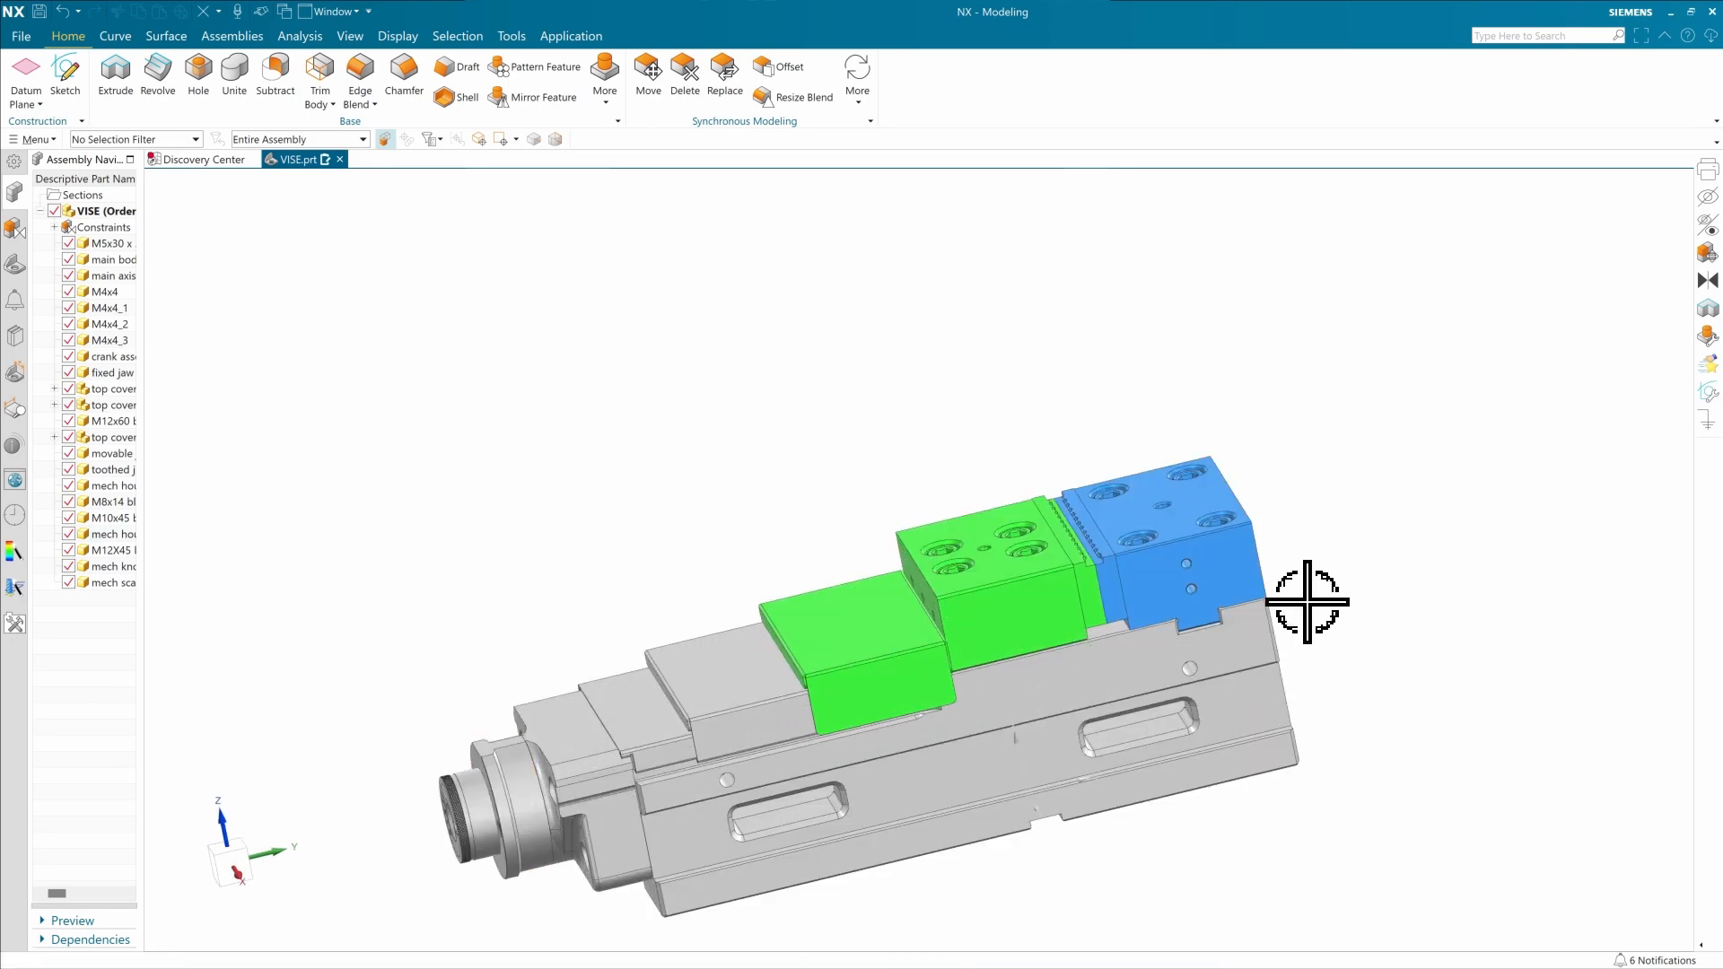
{"action": "scroll", "coordinate": [1193, 550], "scroll_direction": "up", "scroll_amount": 4}
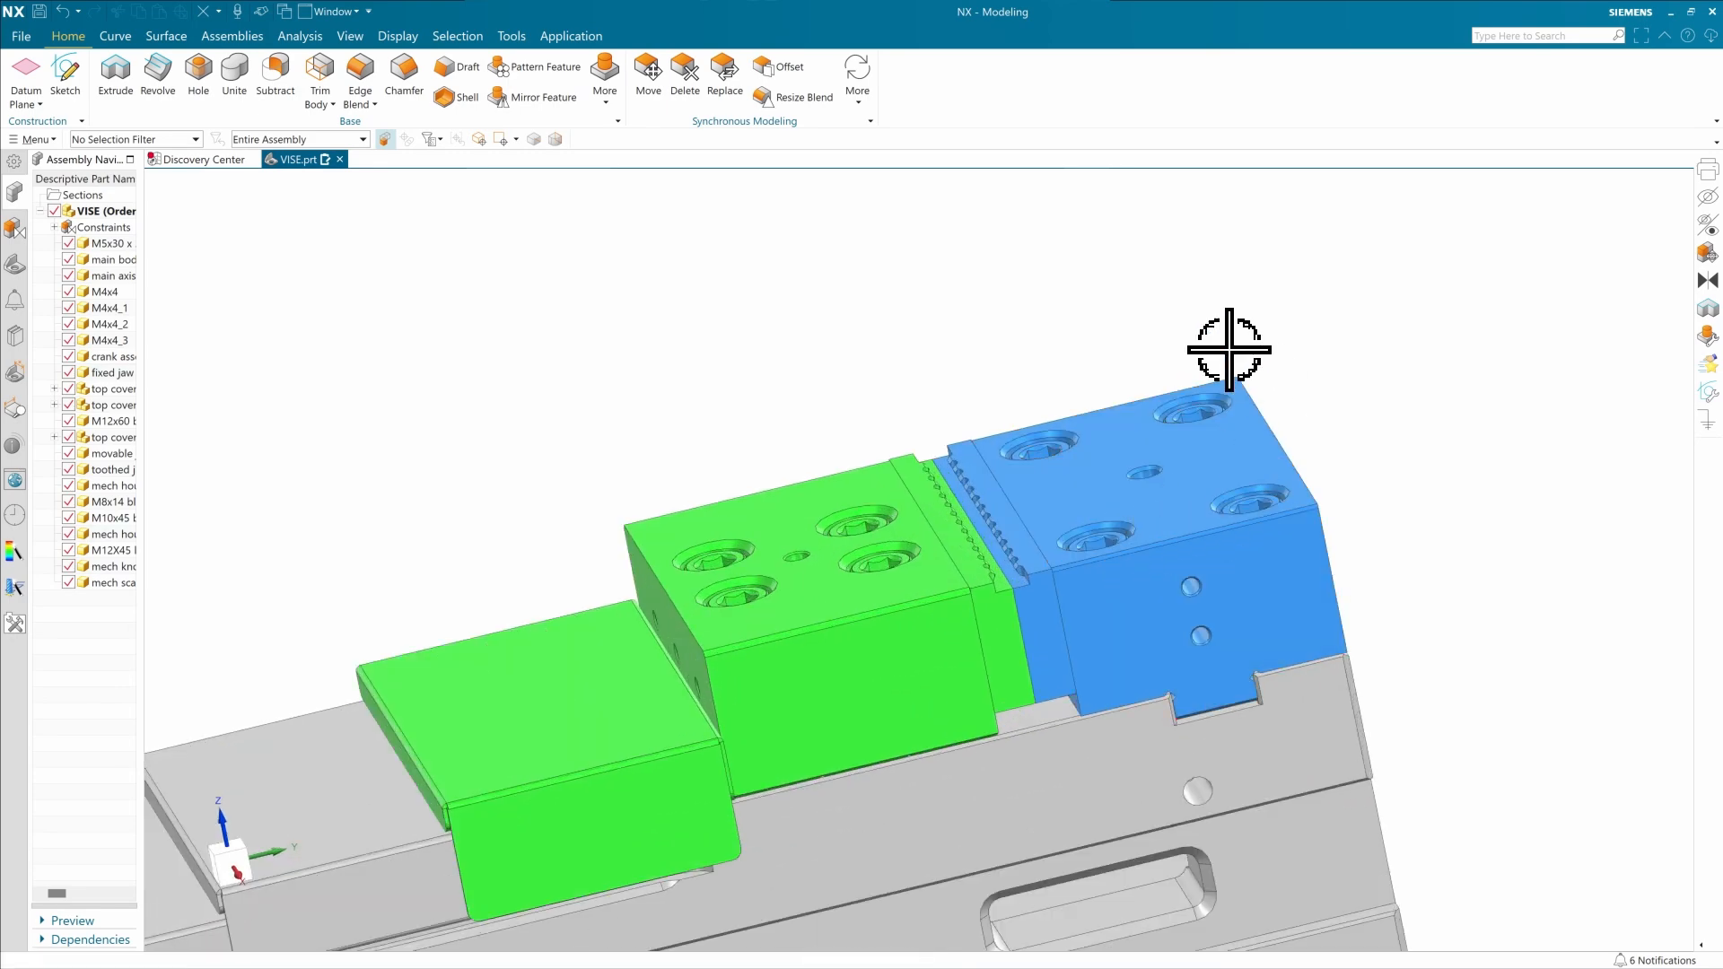
{"action": "scroll", "coordinate": [1027, 538], "scroll_direction": "down", "scroll_amount": 4}
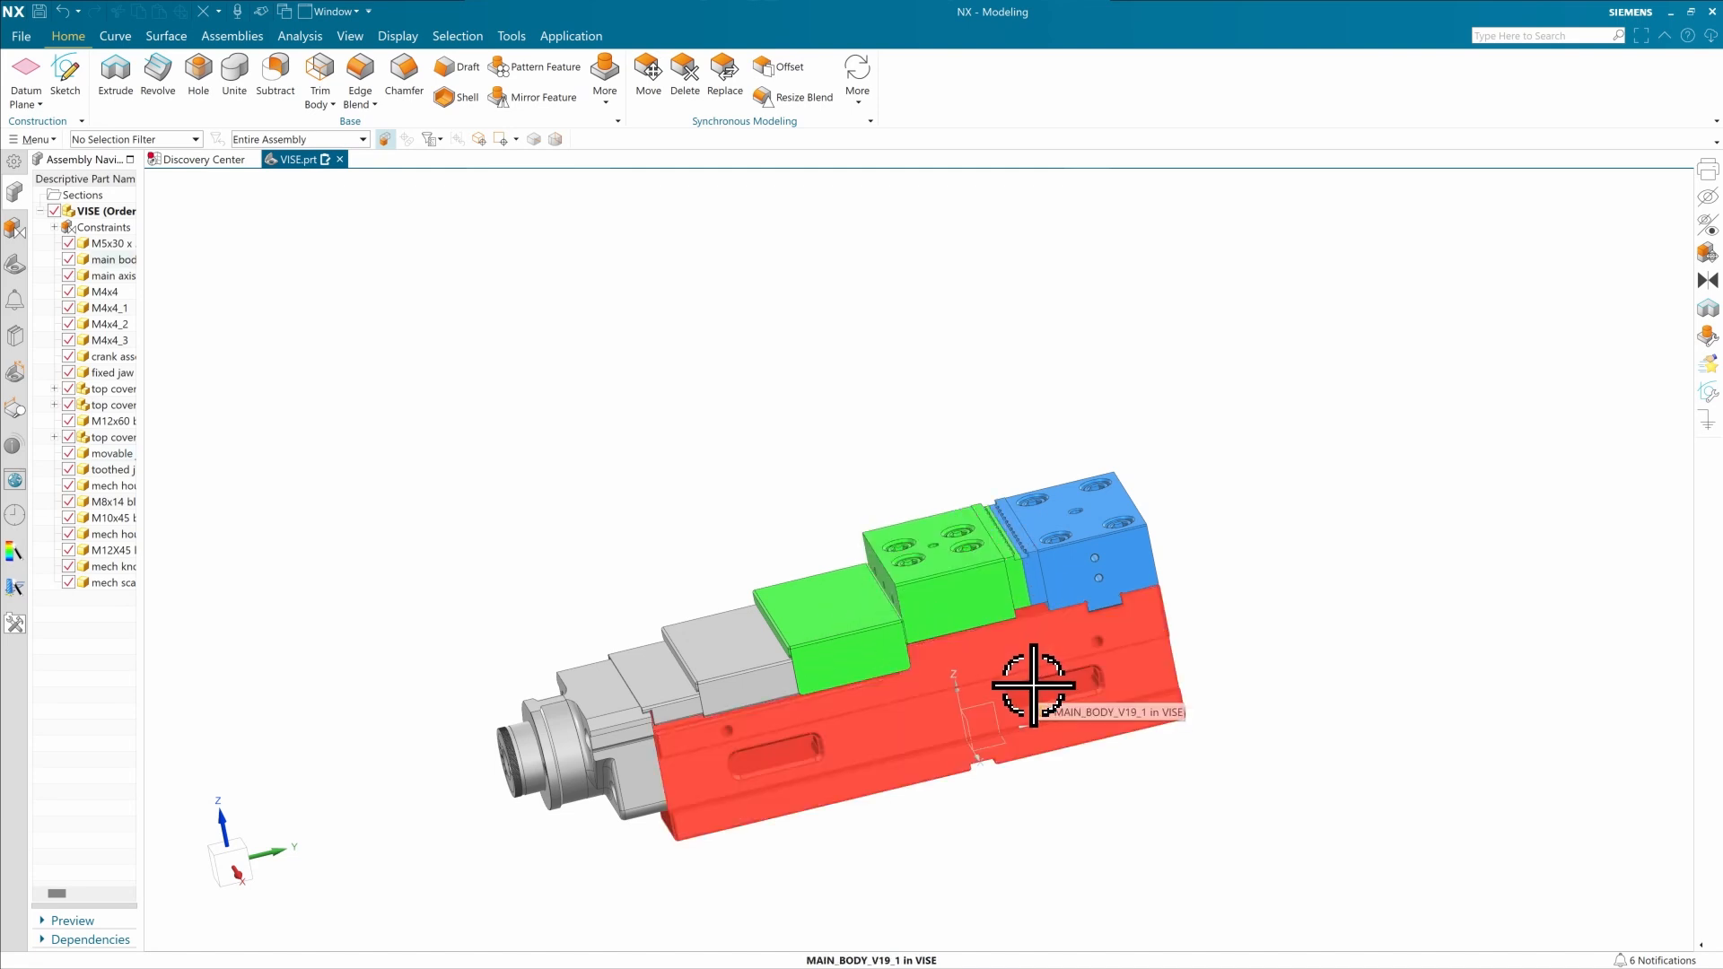
Switch to the Drafting application and examine the vise side view's dimensions and its coordinate origin at the base
{"action": "key", "text": "ctrl+shift+d"}
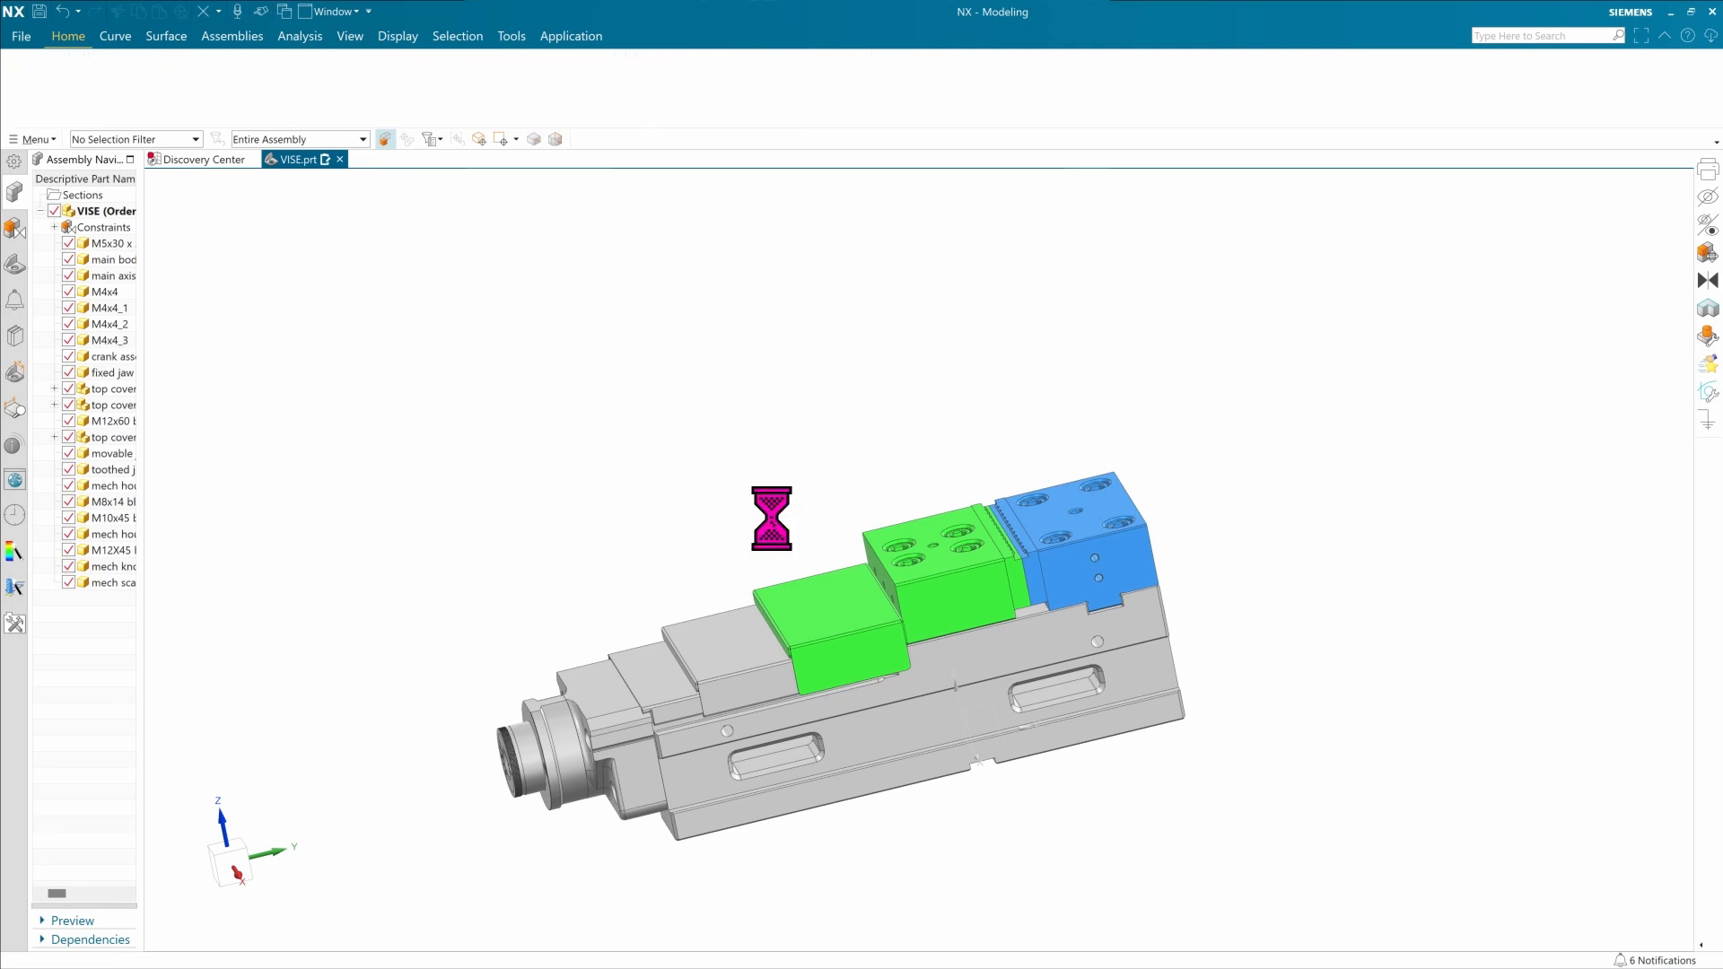
{"action": "scroll", "coordinate": [1028, 385], "scroll_direction": "up", "scroll_amount": 2}
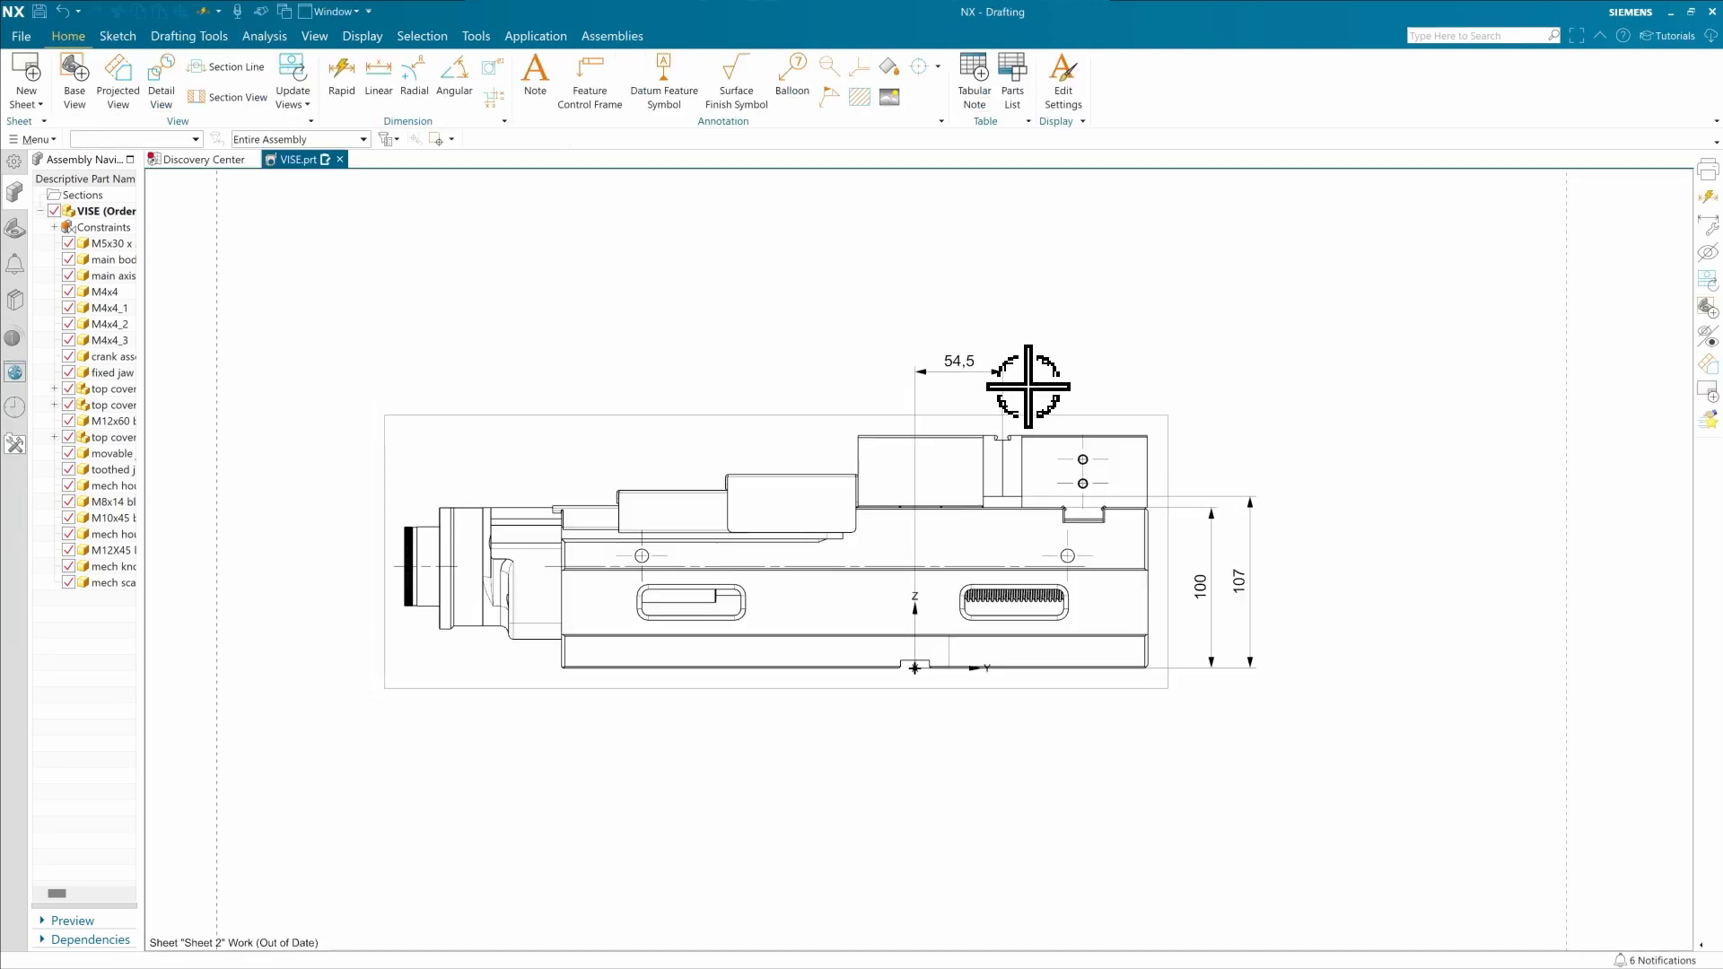
{"action": "scroll", "coordinate": [914, 679], "scroll_direction": "up", "scroll_amount": 3}
{"action": "scroll", "coordinate": [915, 677], "scroll_direction": "up", "scroll_amount": 1}
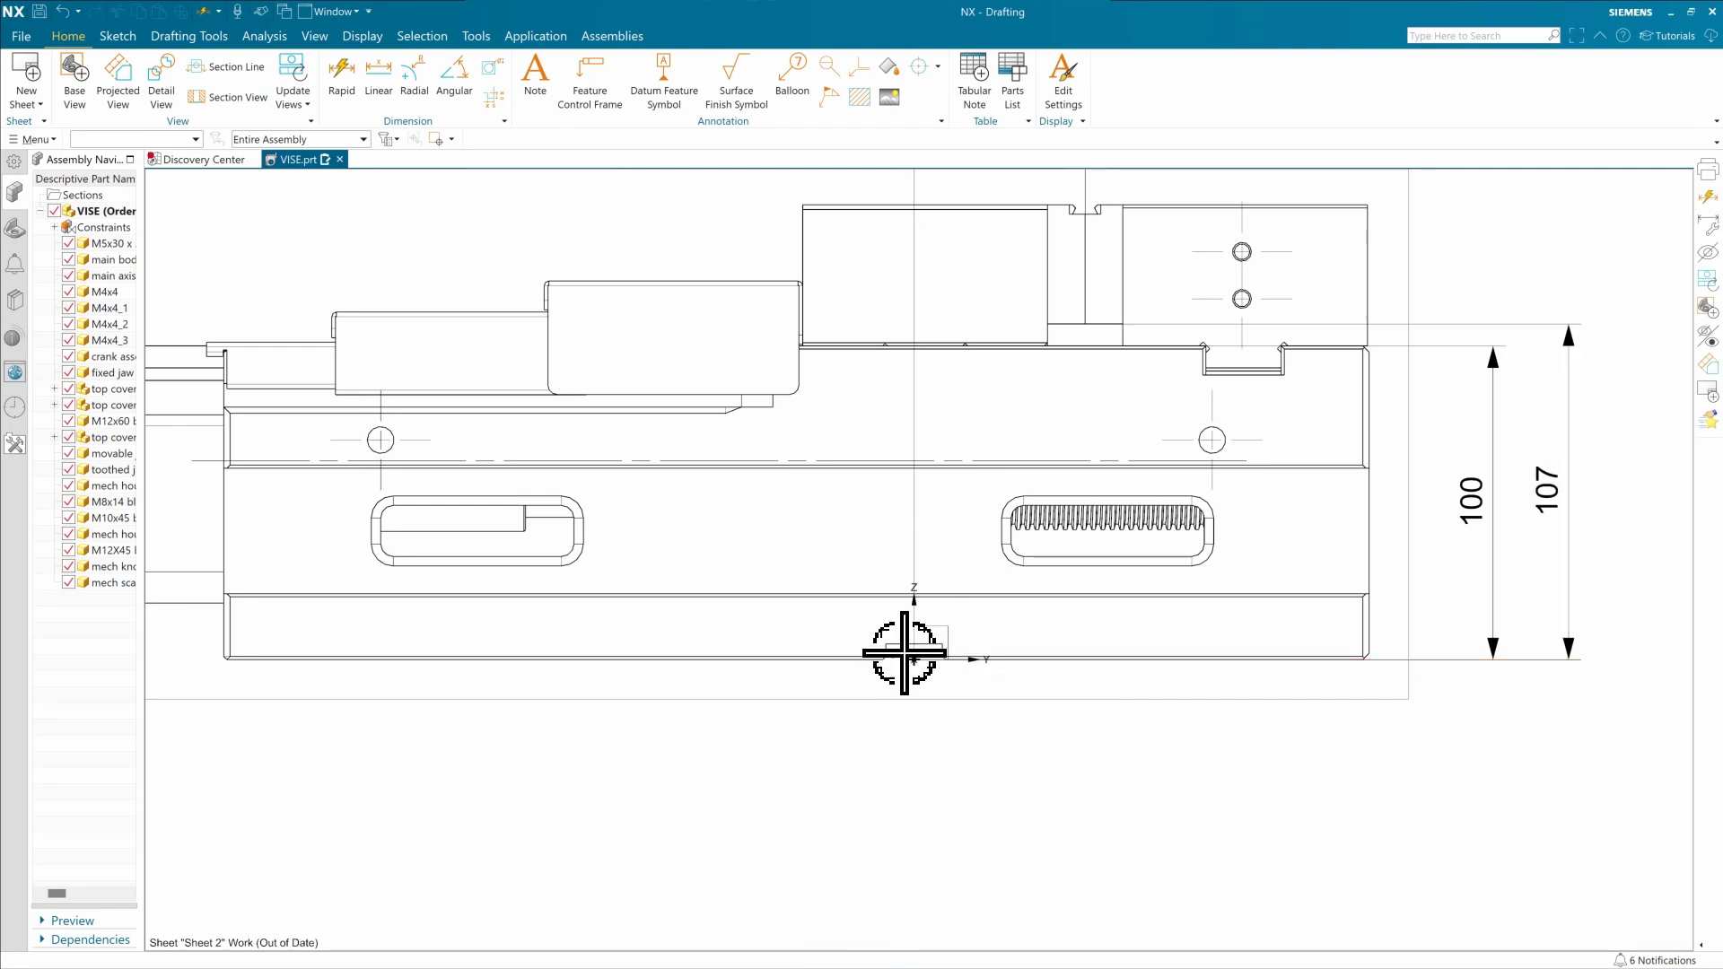
{"action": "scroll", "coordinate": [930, 657], "scroll_direction": "down", "scroll_amount": 3}
{"action": "scroll", "coordinate": [986, 414], "scroll_direction": "up", "scroll_amount": 3}
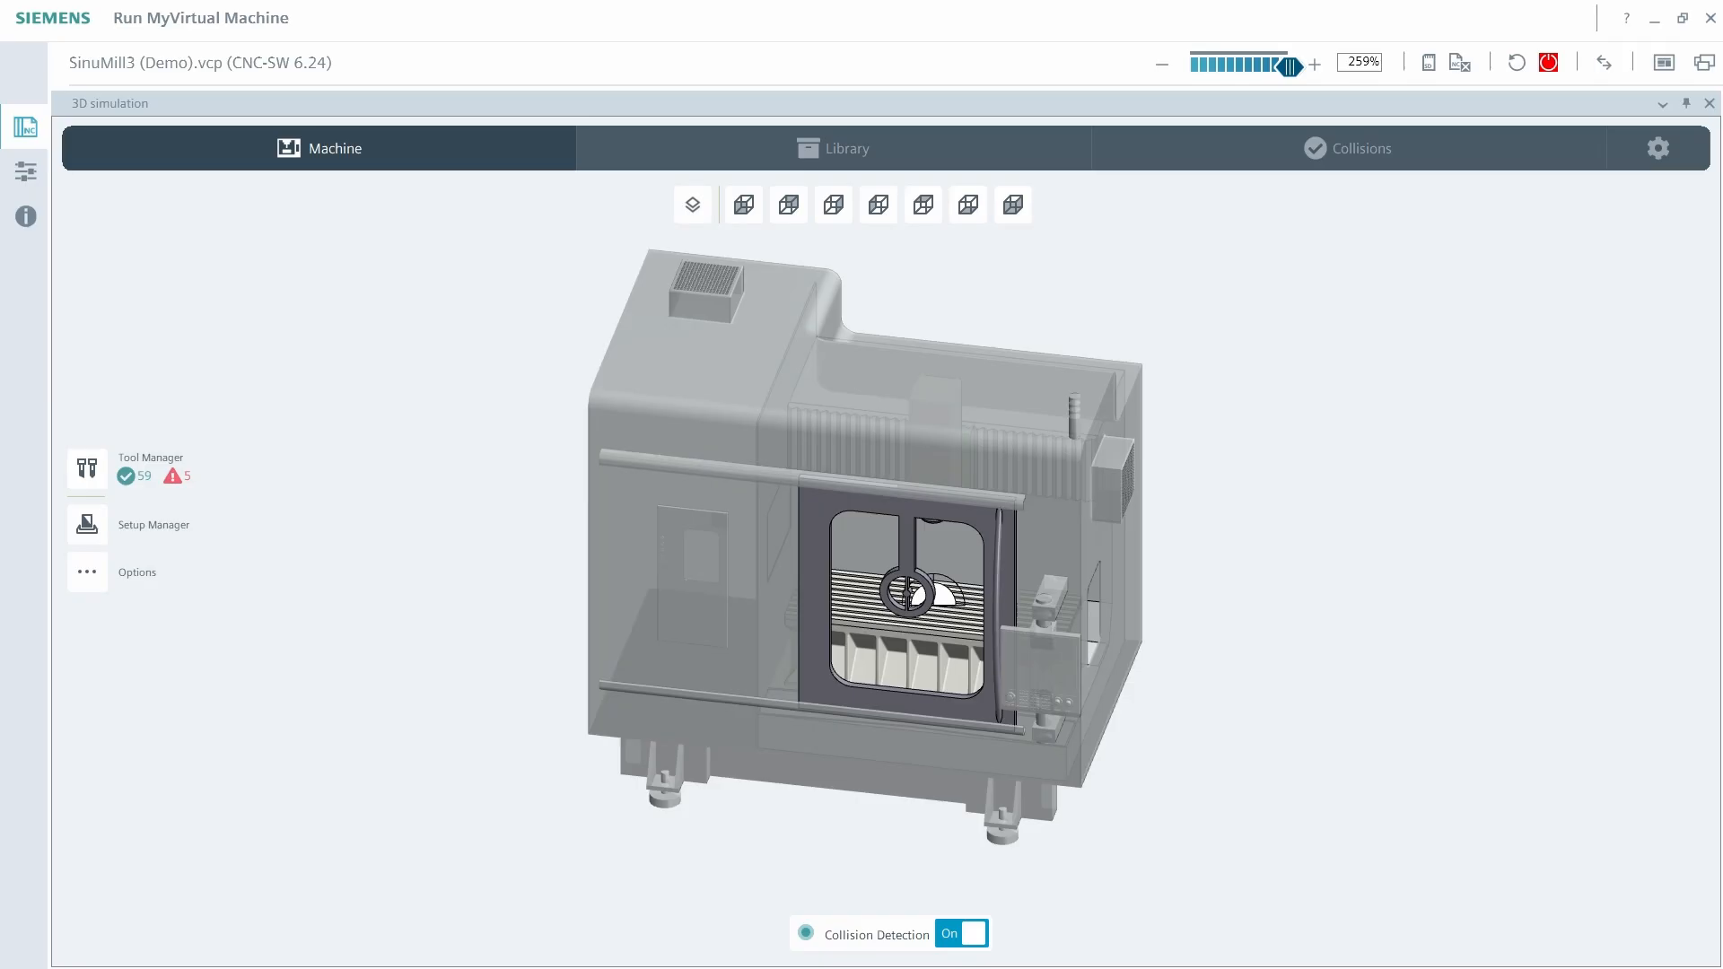
Switch to Run MyVirtual Machine and hide the active work offset, base and housing in the 3D machine view
{"action": "left_click", "coordinate": [702, 208]}
{"action": "left_click", "coordinate": [664, 248]}
{"action": "left_click", "coordinate": [664, 286]}
{"action": "left_click", "coordinate": [664, 323]}
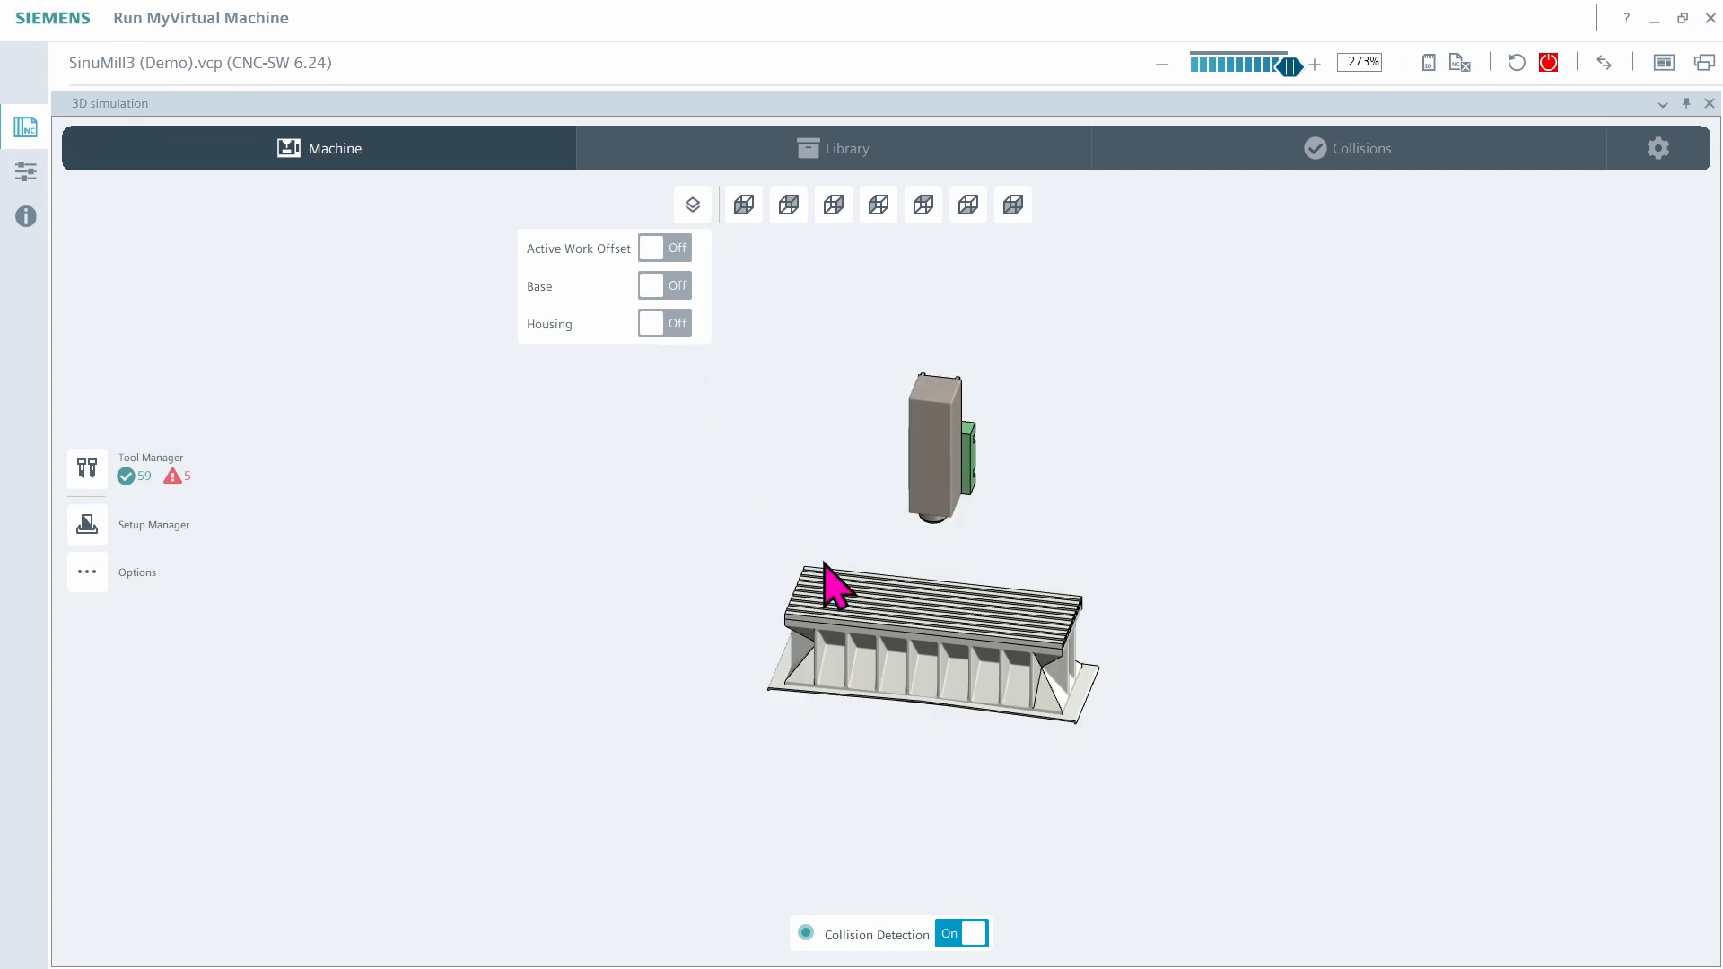
{"action": "left_click_drag", "start_coordinate": [826, 583], "coordinate": [938, 579]}
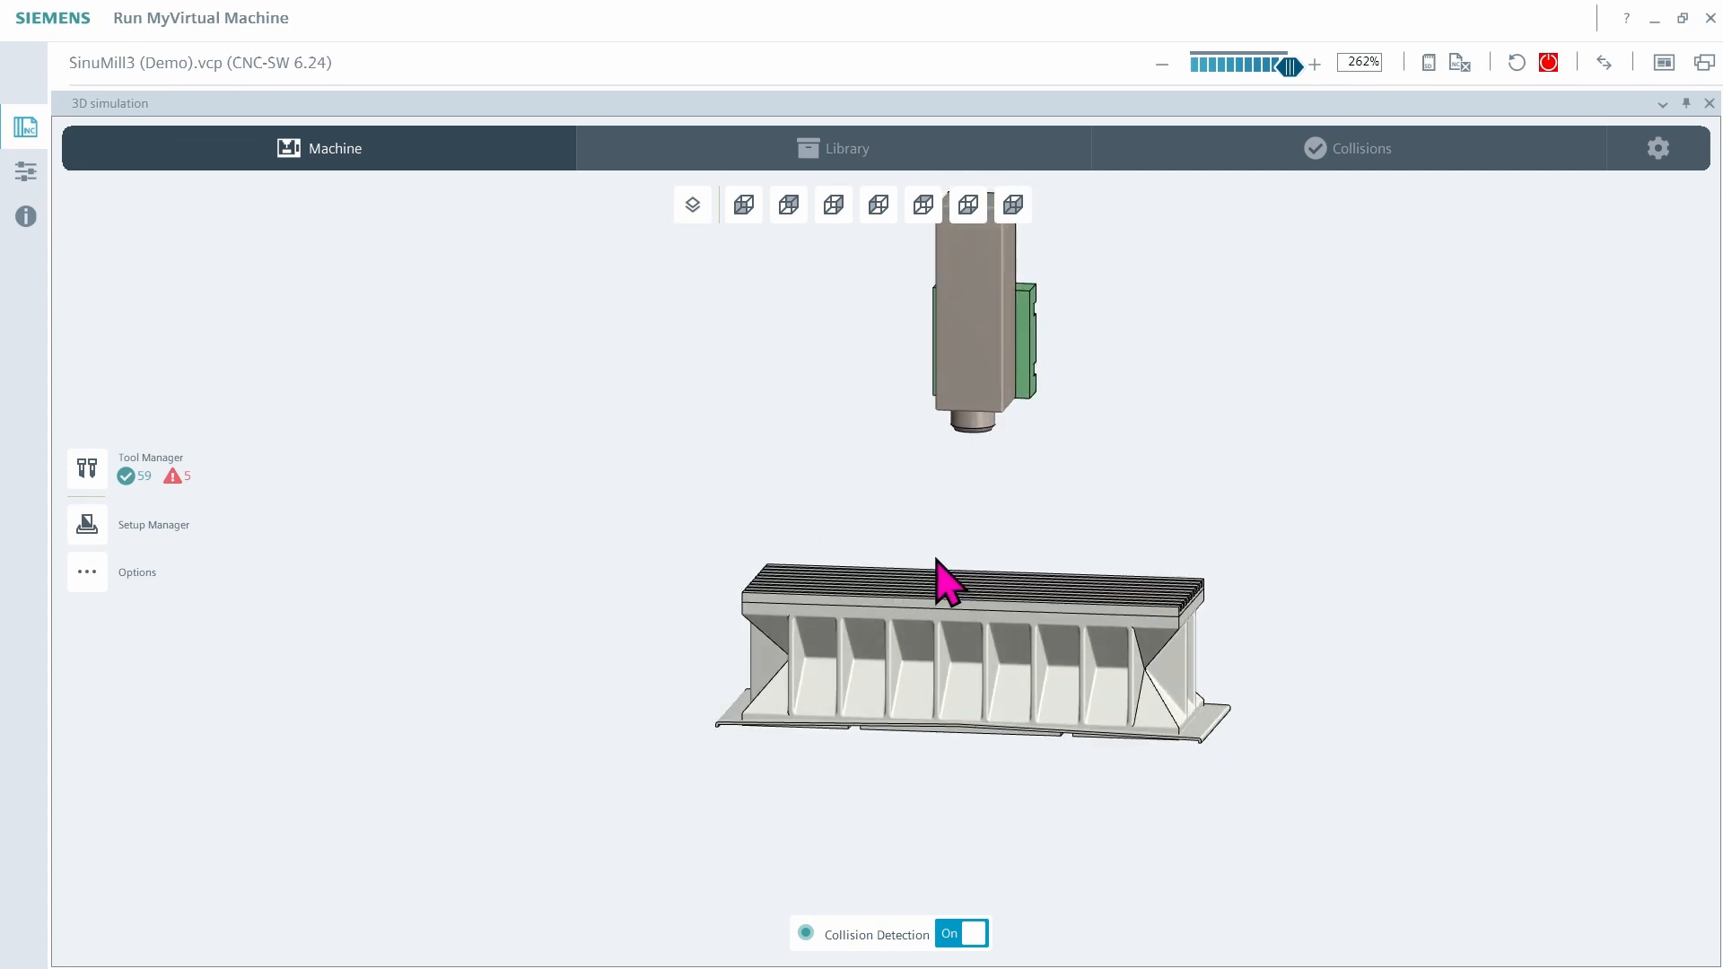
Create a new clamping element in the library and load the CAD file VISE_body1.stp for it
{"action": "left_click", "coordinate": [834, 148]}
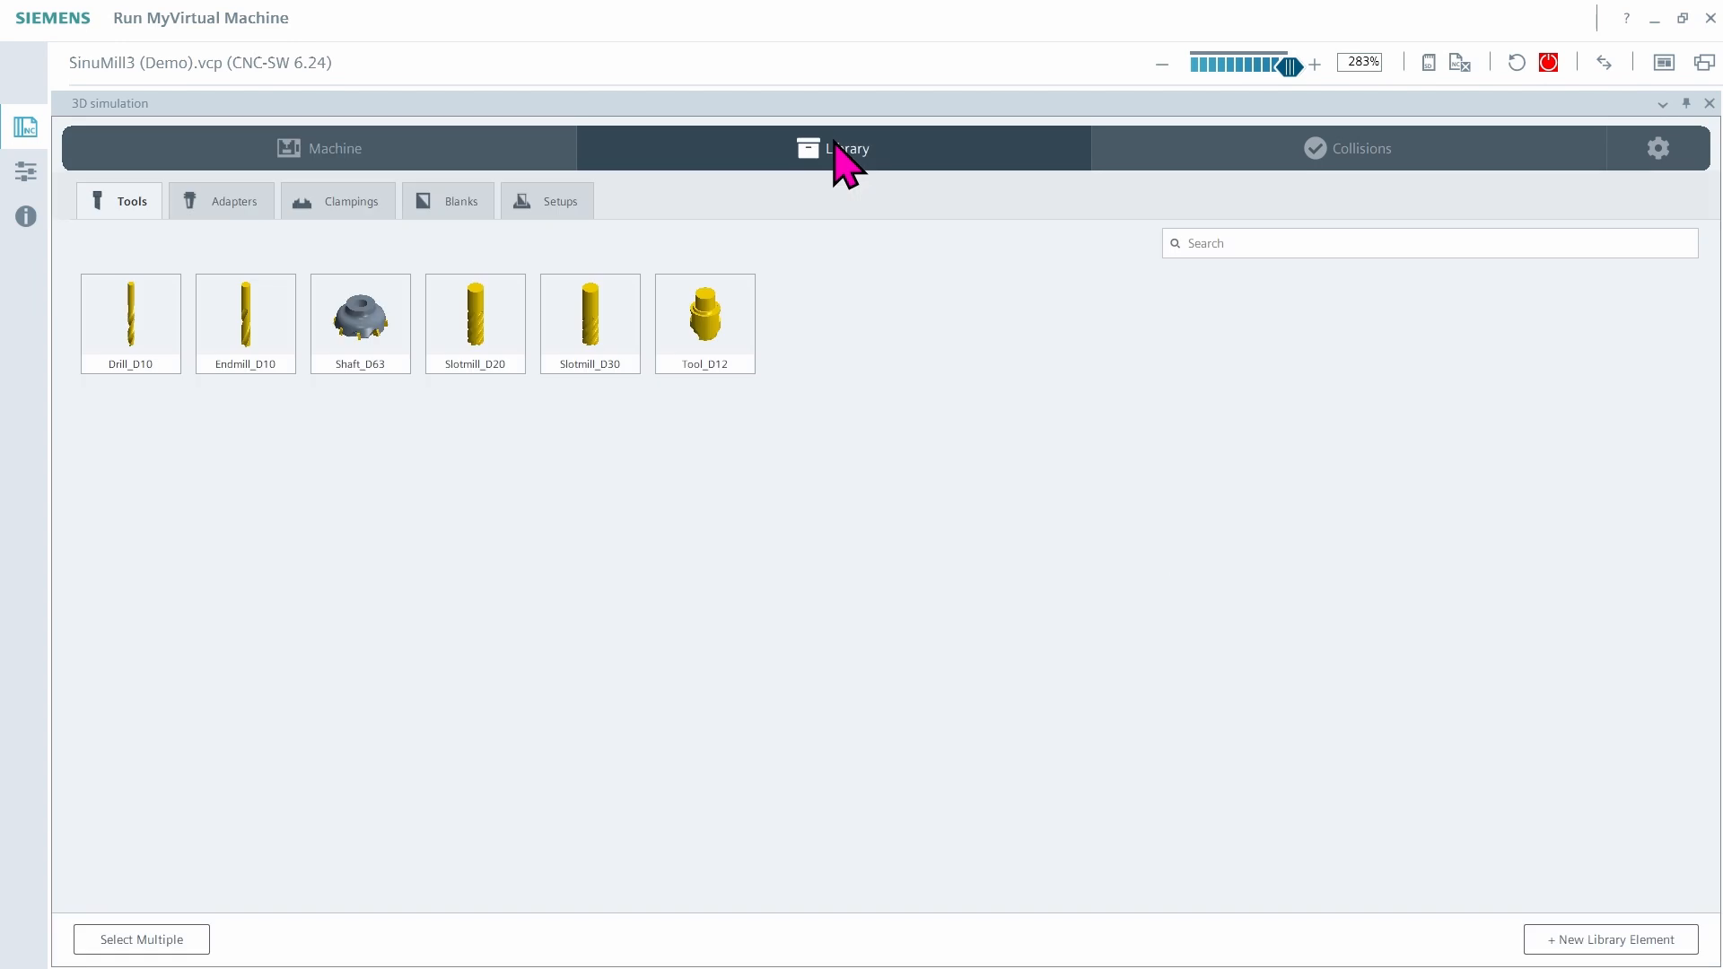
{"action": "left_click", "coordinate": [346, 205]}
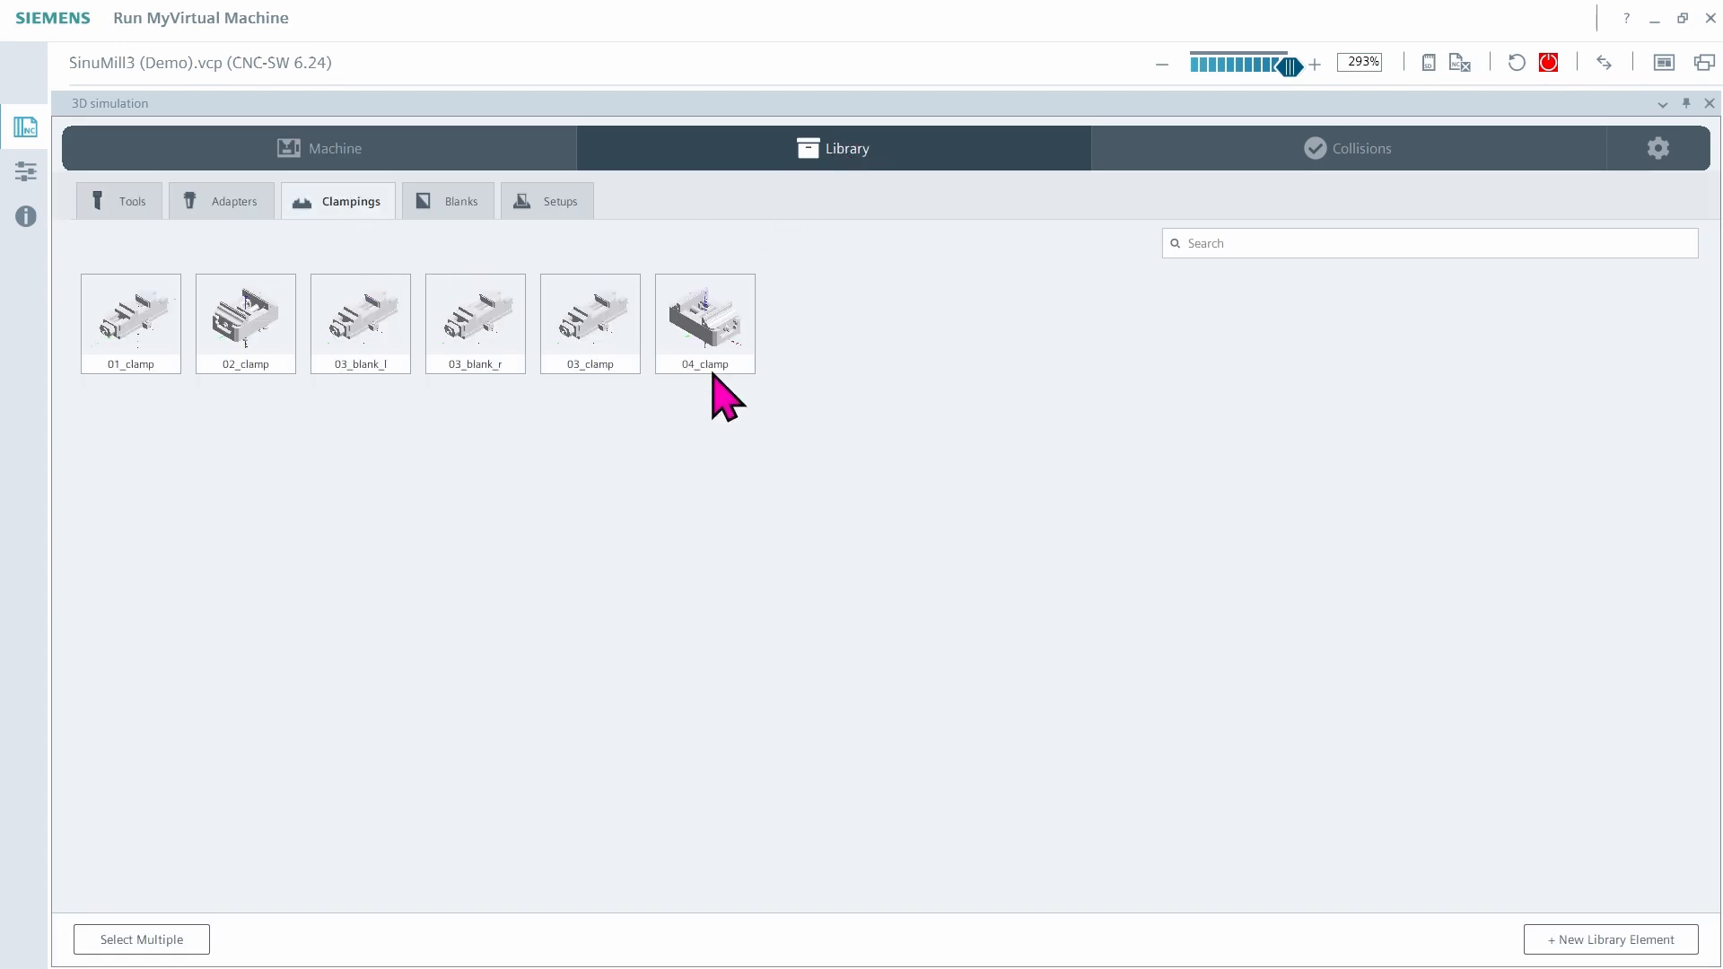
{"action": "left_click", "coordinate": [1624, 941]}
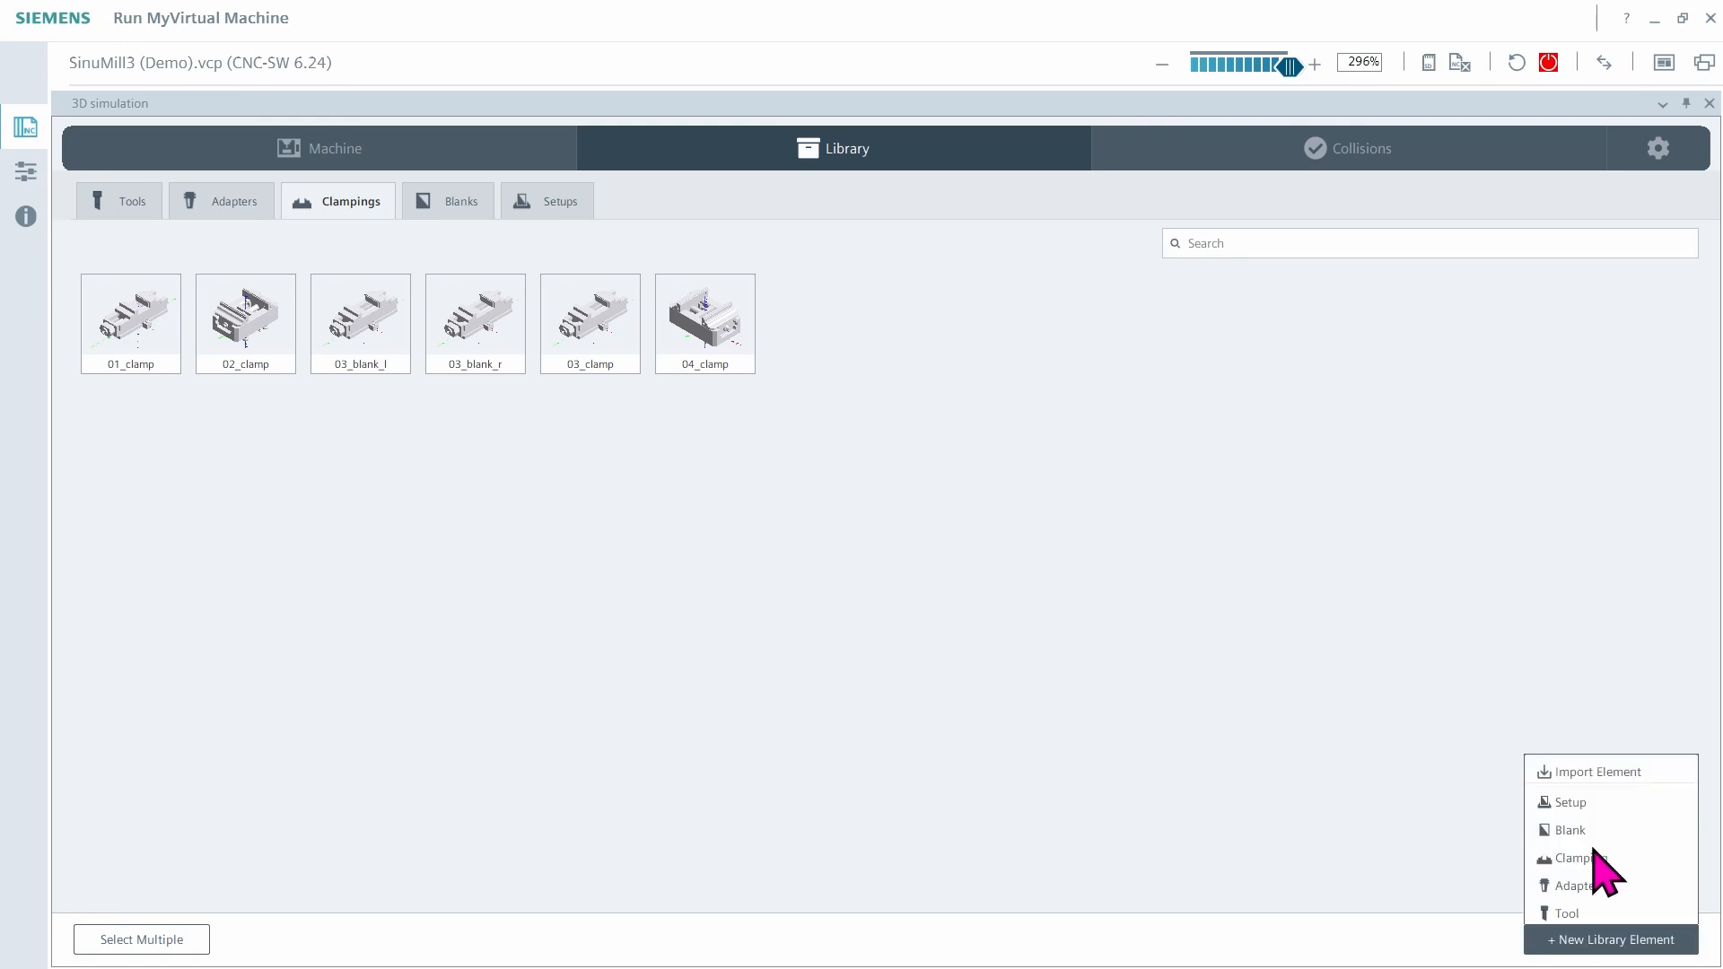
{"action": "left_click", "coordinate": [1574, 860]}
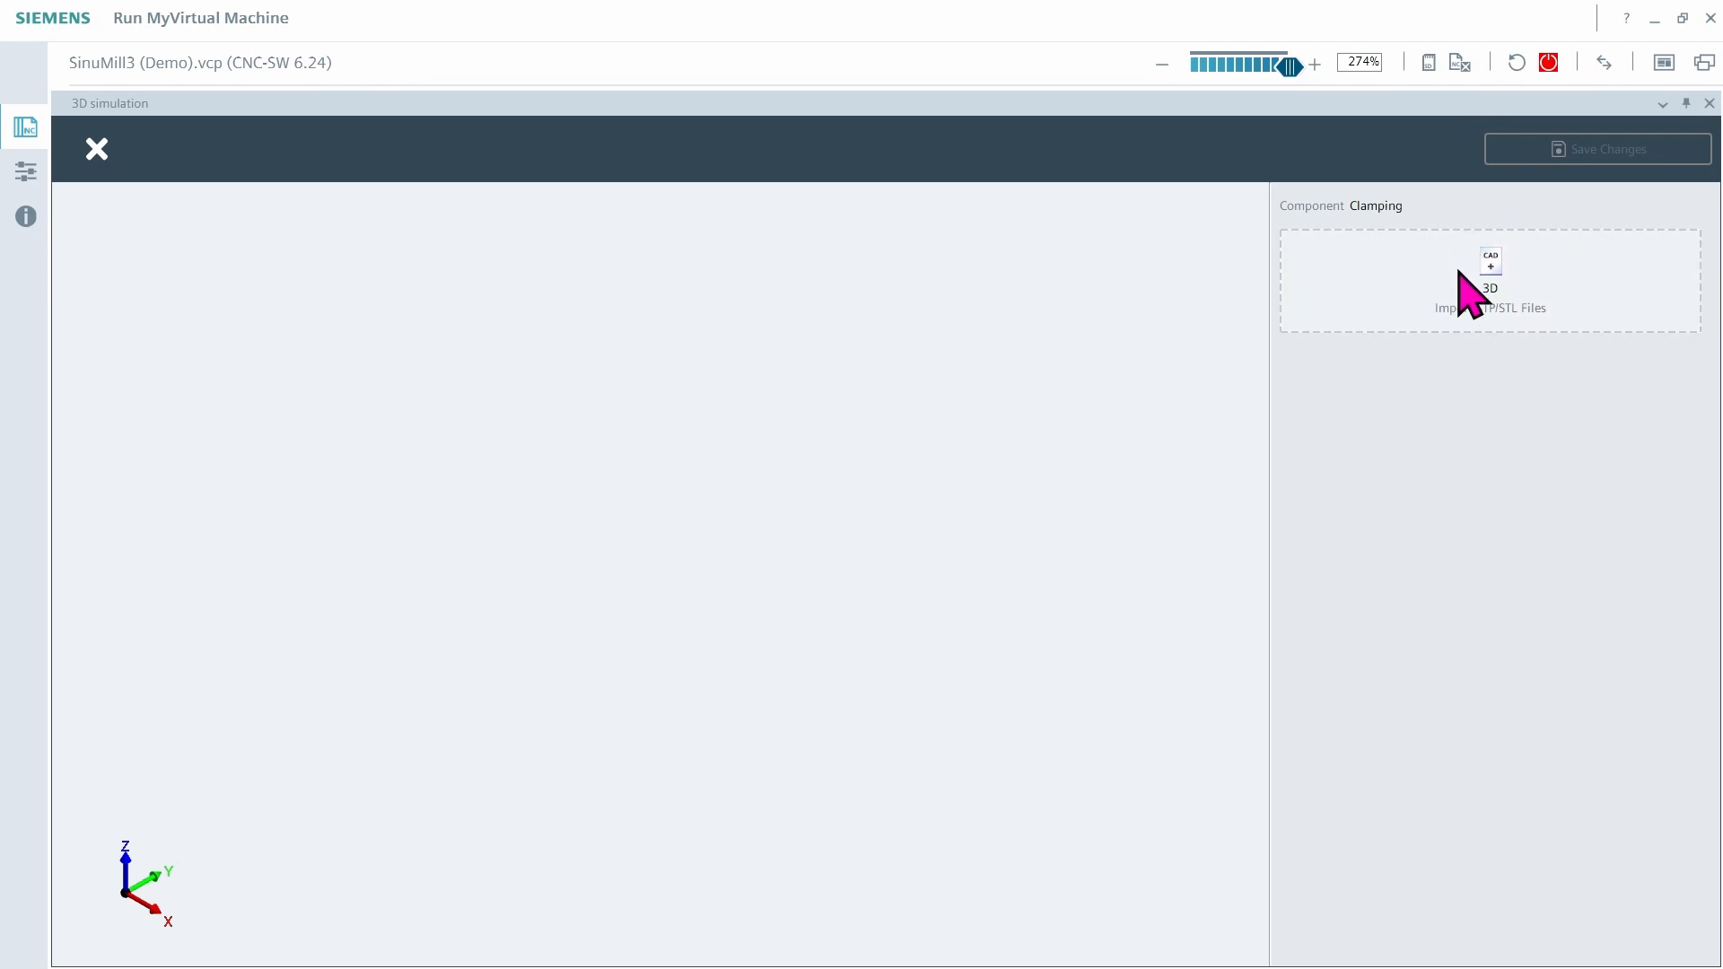
{"action": "left_click", "coordinate": [1507, 276]}
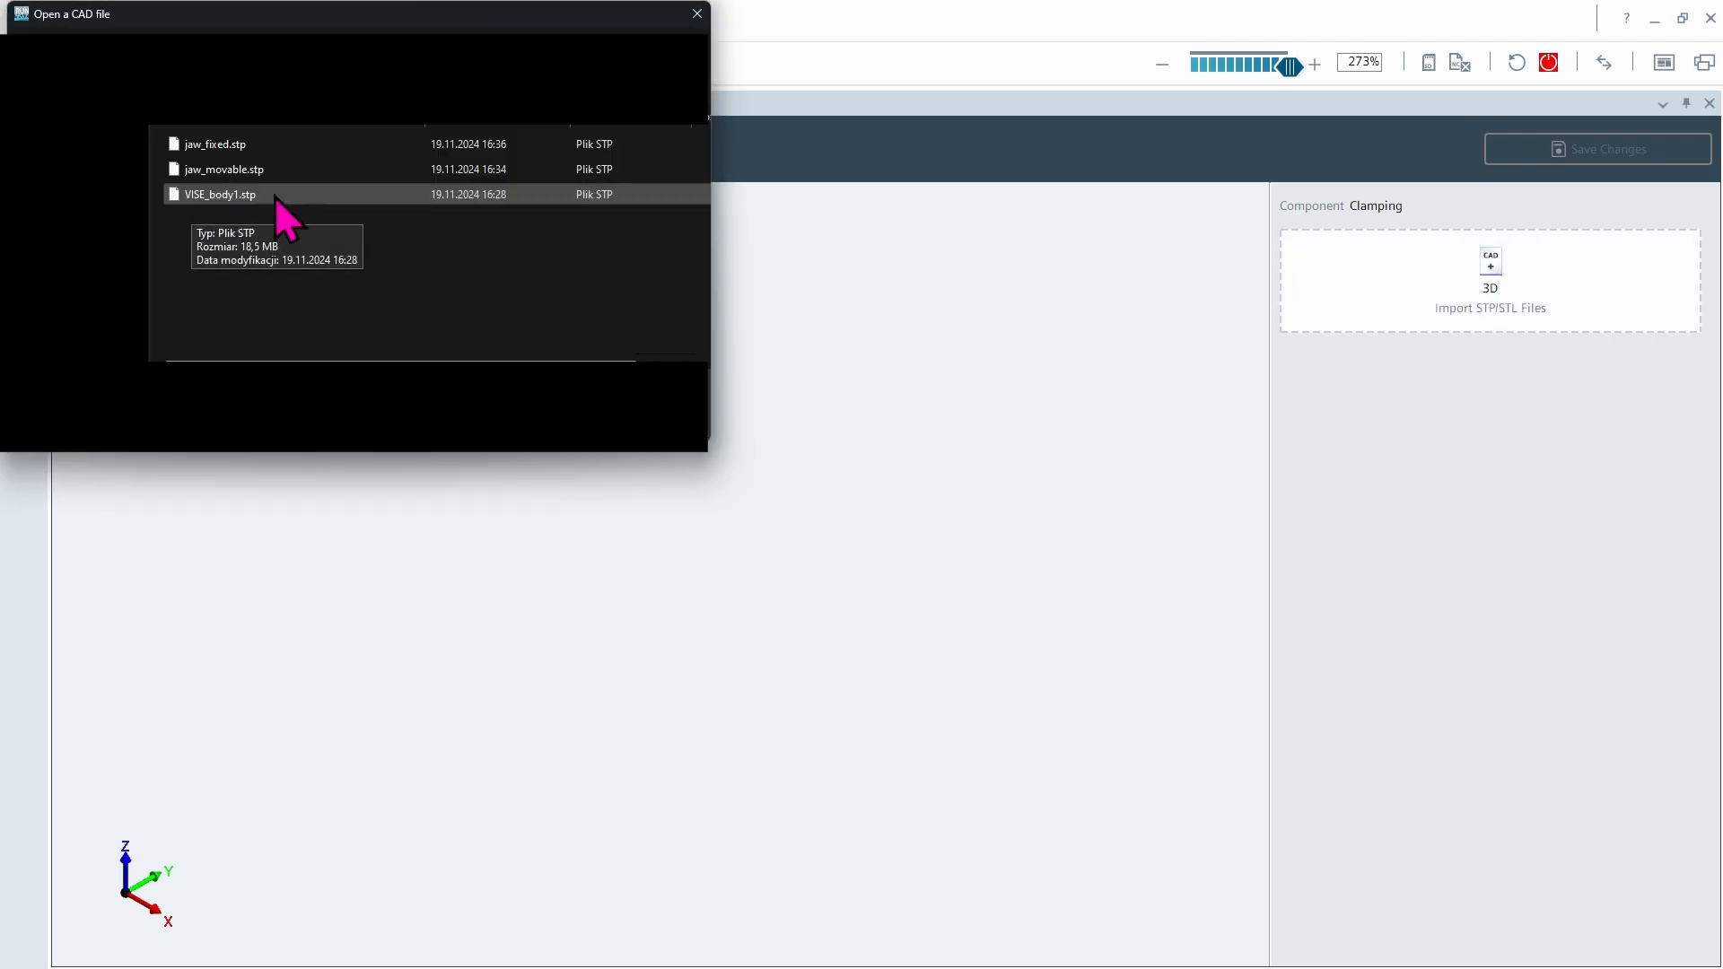
{"action": "double_click", "coordinate": [274, 196]}
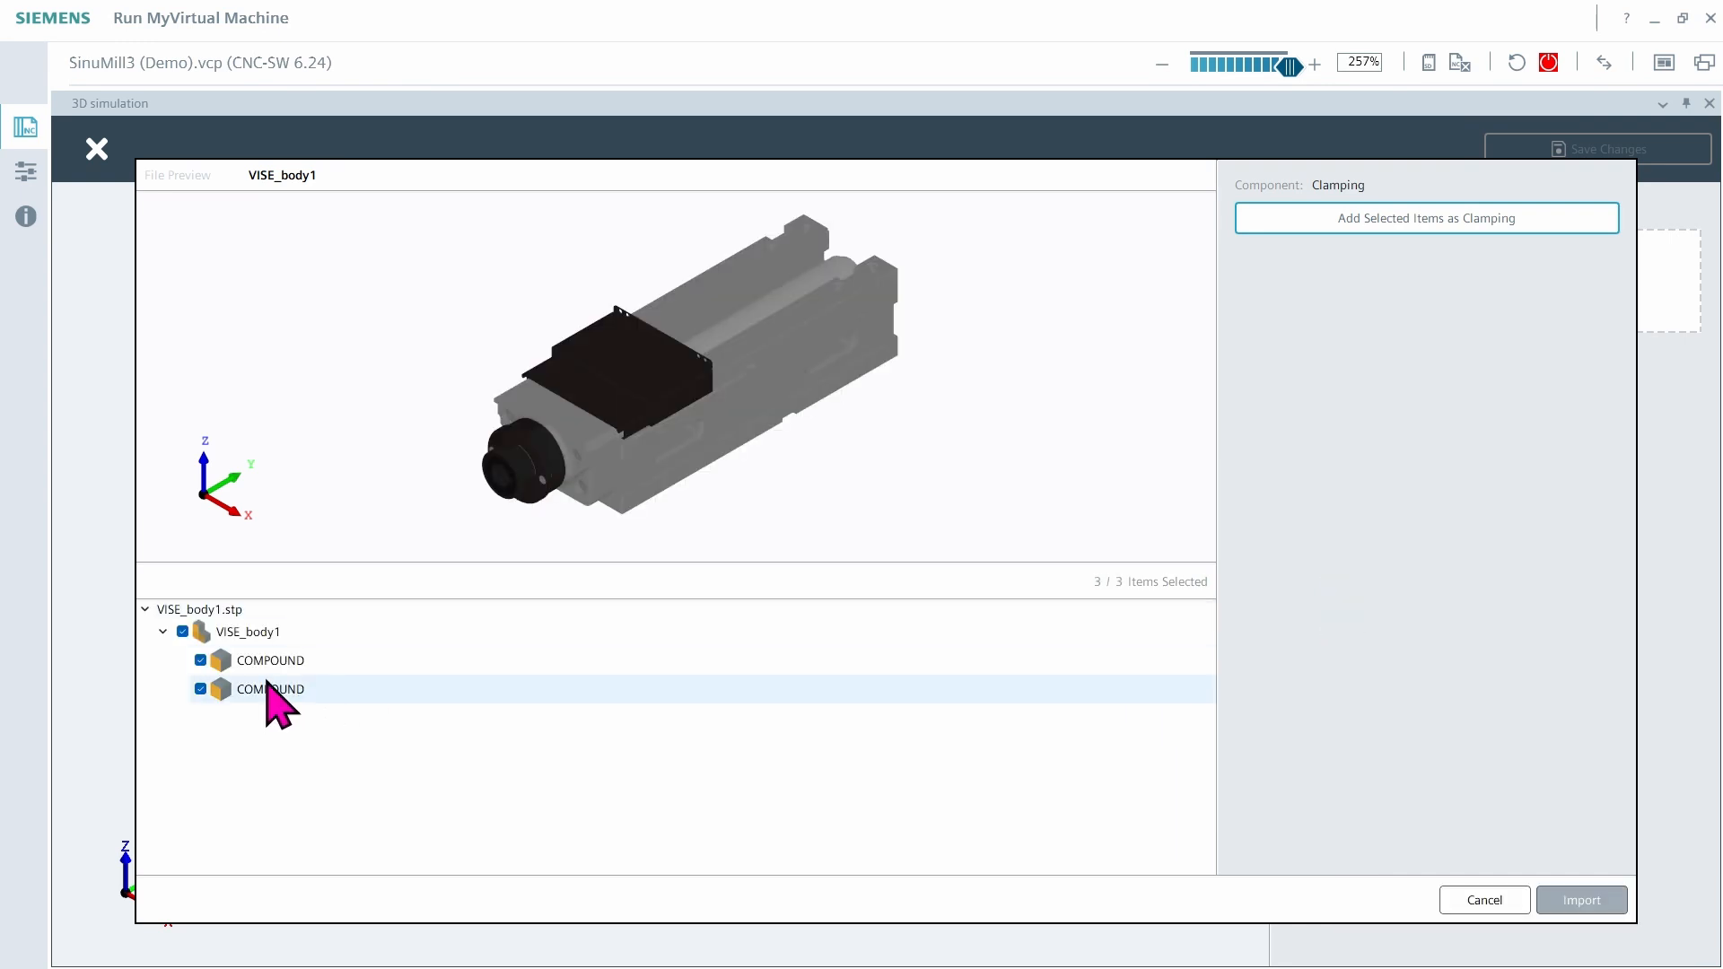
Add all items of the loaded vise body as a clamping named vise_body, import it and save it to the library
{"action": "left_click", "coordinate": [1427, 220]}
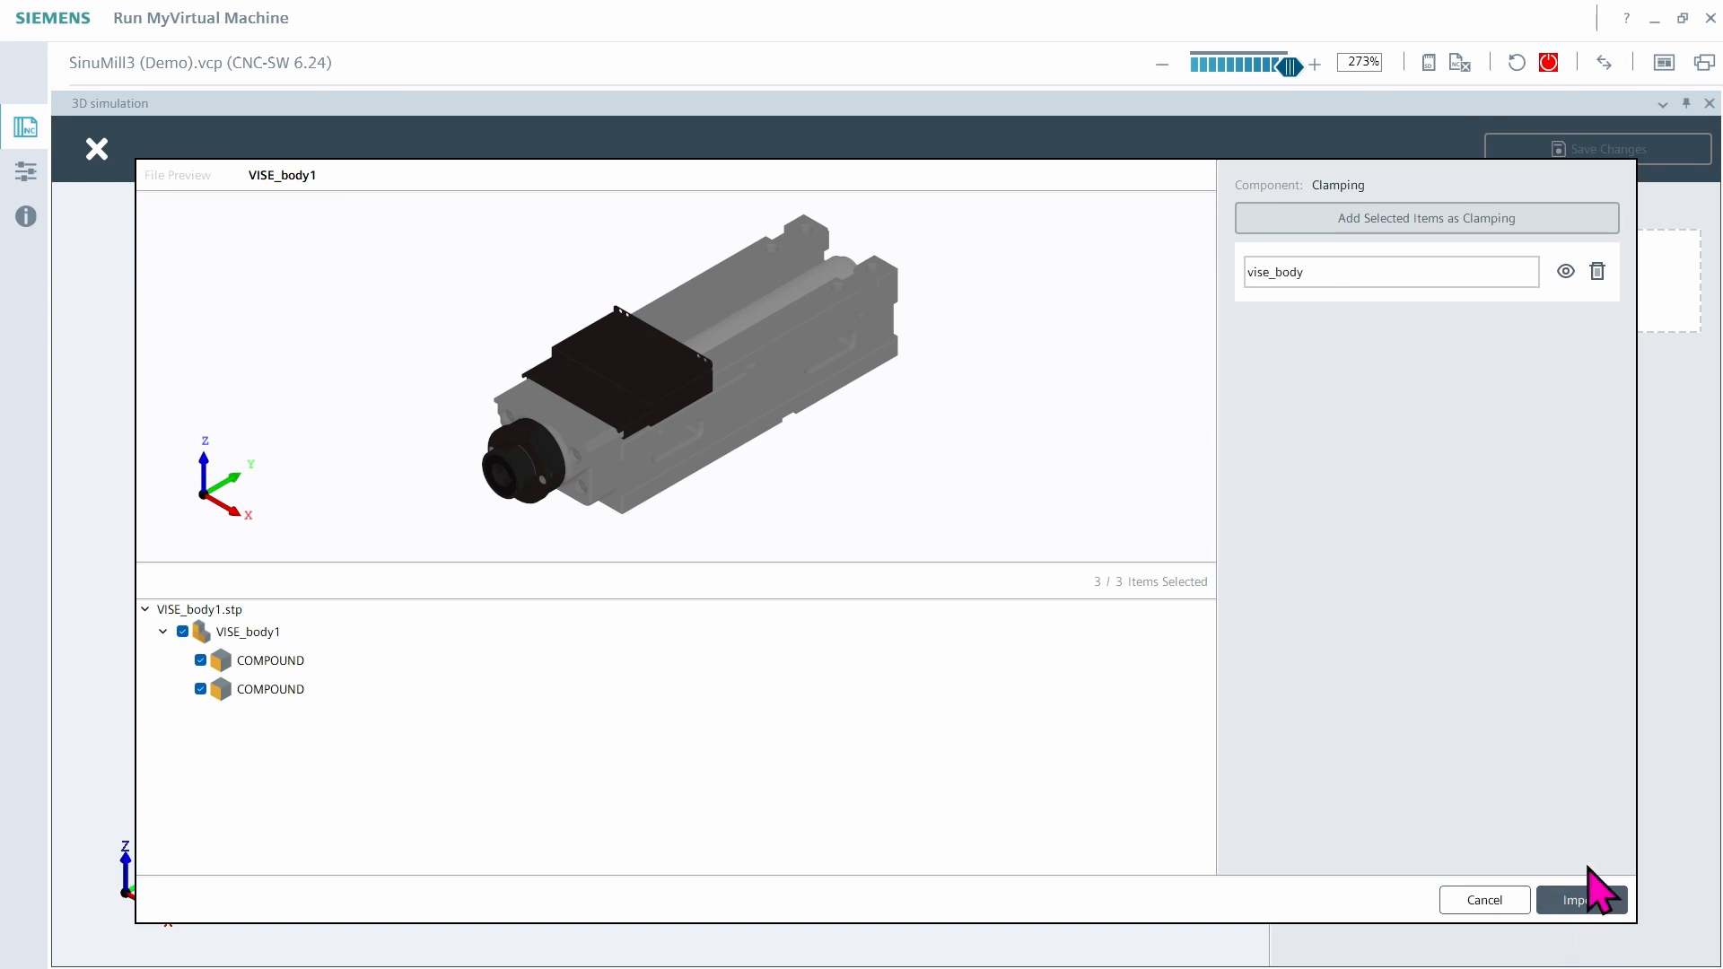
{"action": "left_click", "coordinate": [1582, 895]}
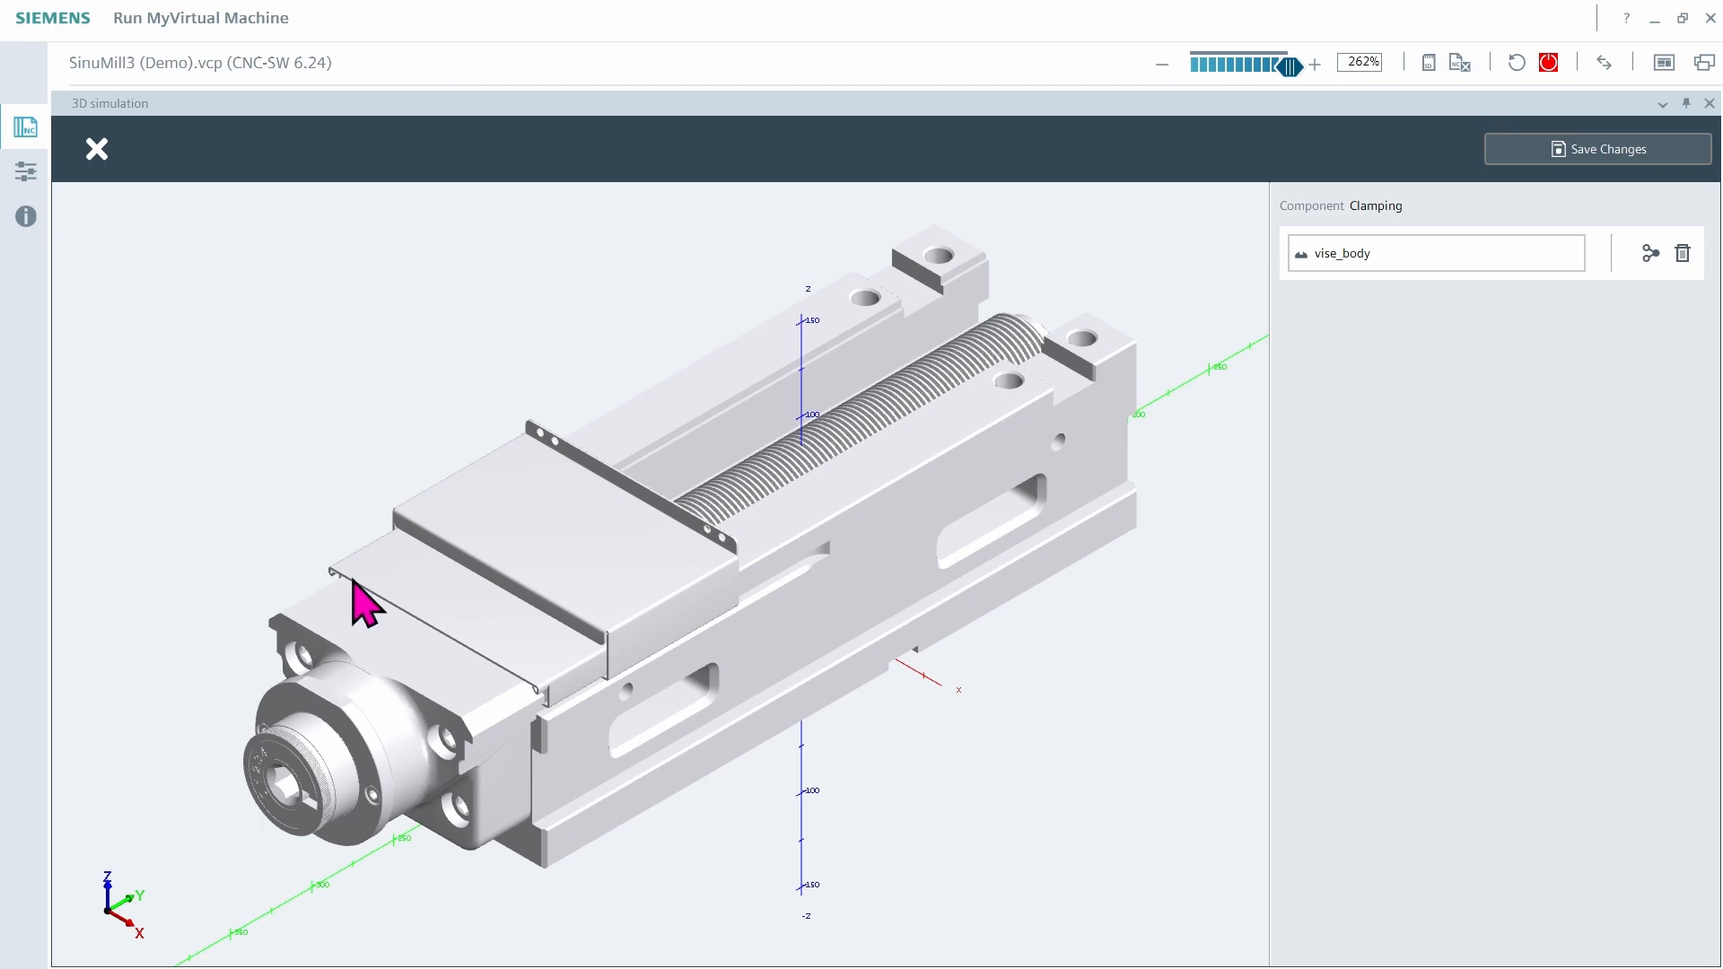
{"action": "middle_click_drag", "start_coordinate": [974, 771], "coordinate": [1651, 153]}
{"action": "left_click", "coordinate": [1650, 152]}
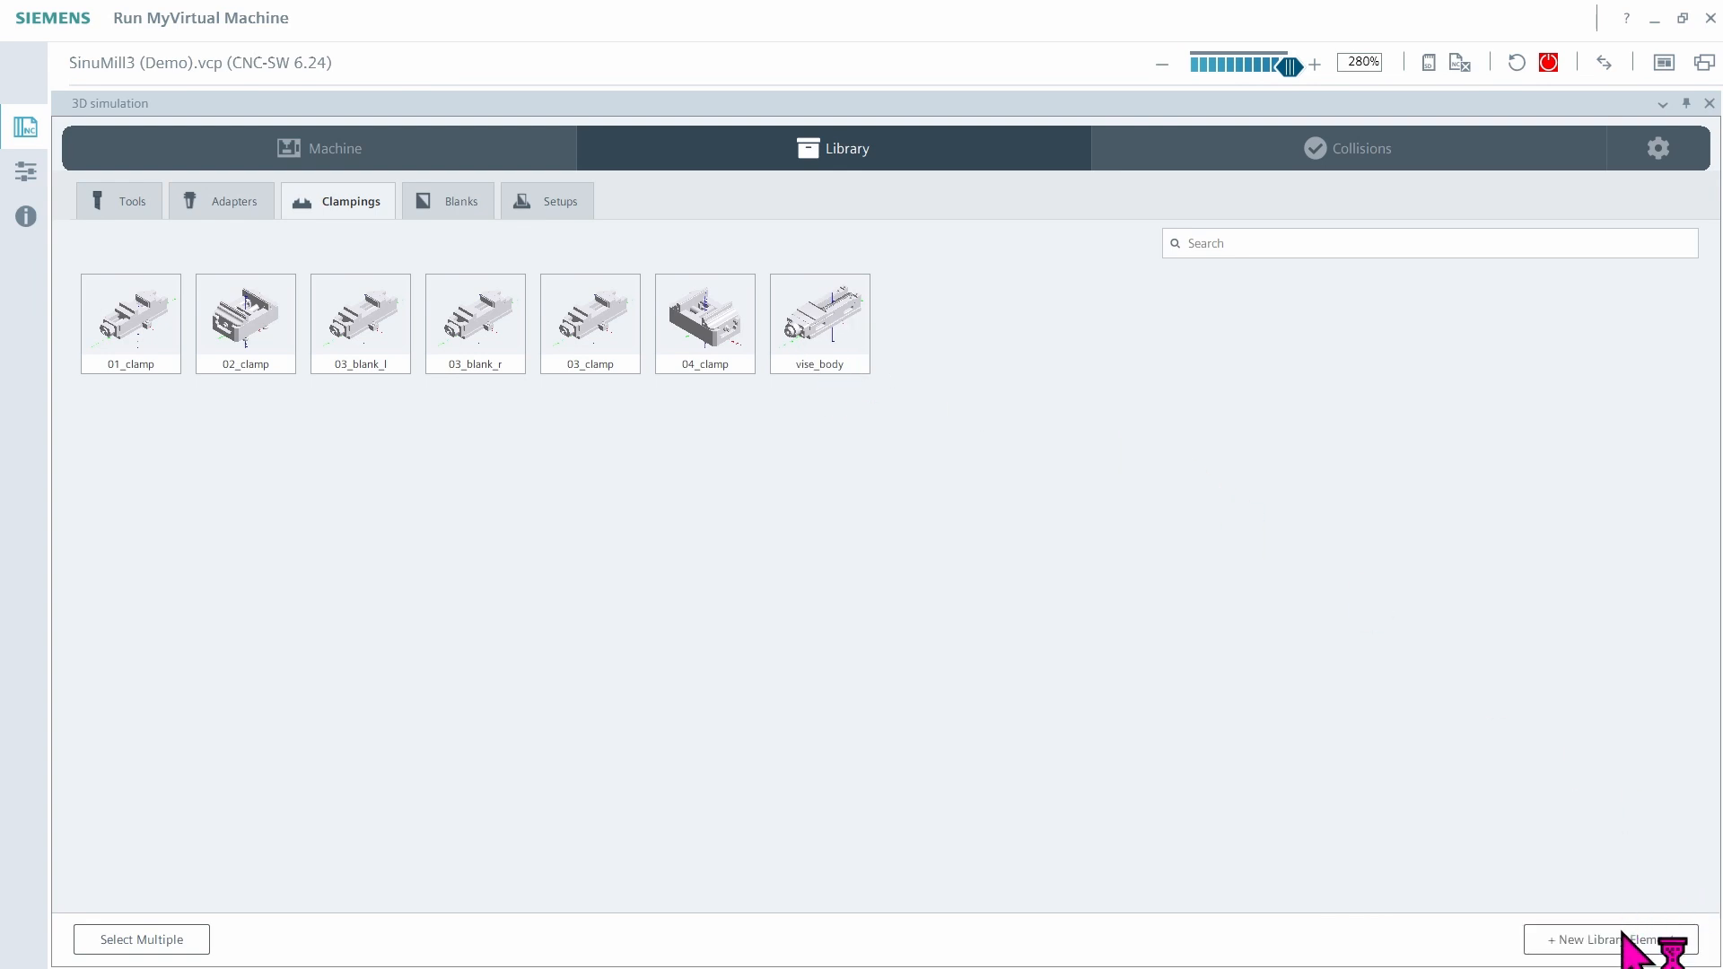
Create another clamping library element and load the CAD file jaw_fixed.stp for it
{"action": "left_click", "coordinate": [1624, 938]}
{"action": "left_click", "coordinate": [1612, 858]}
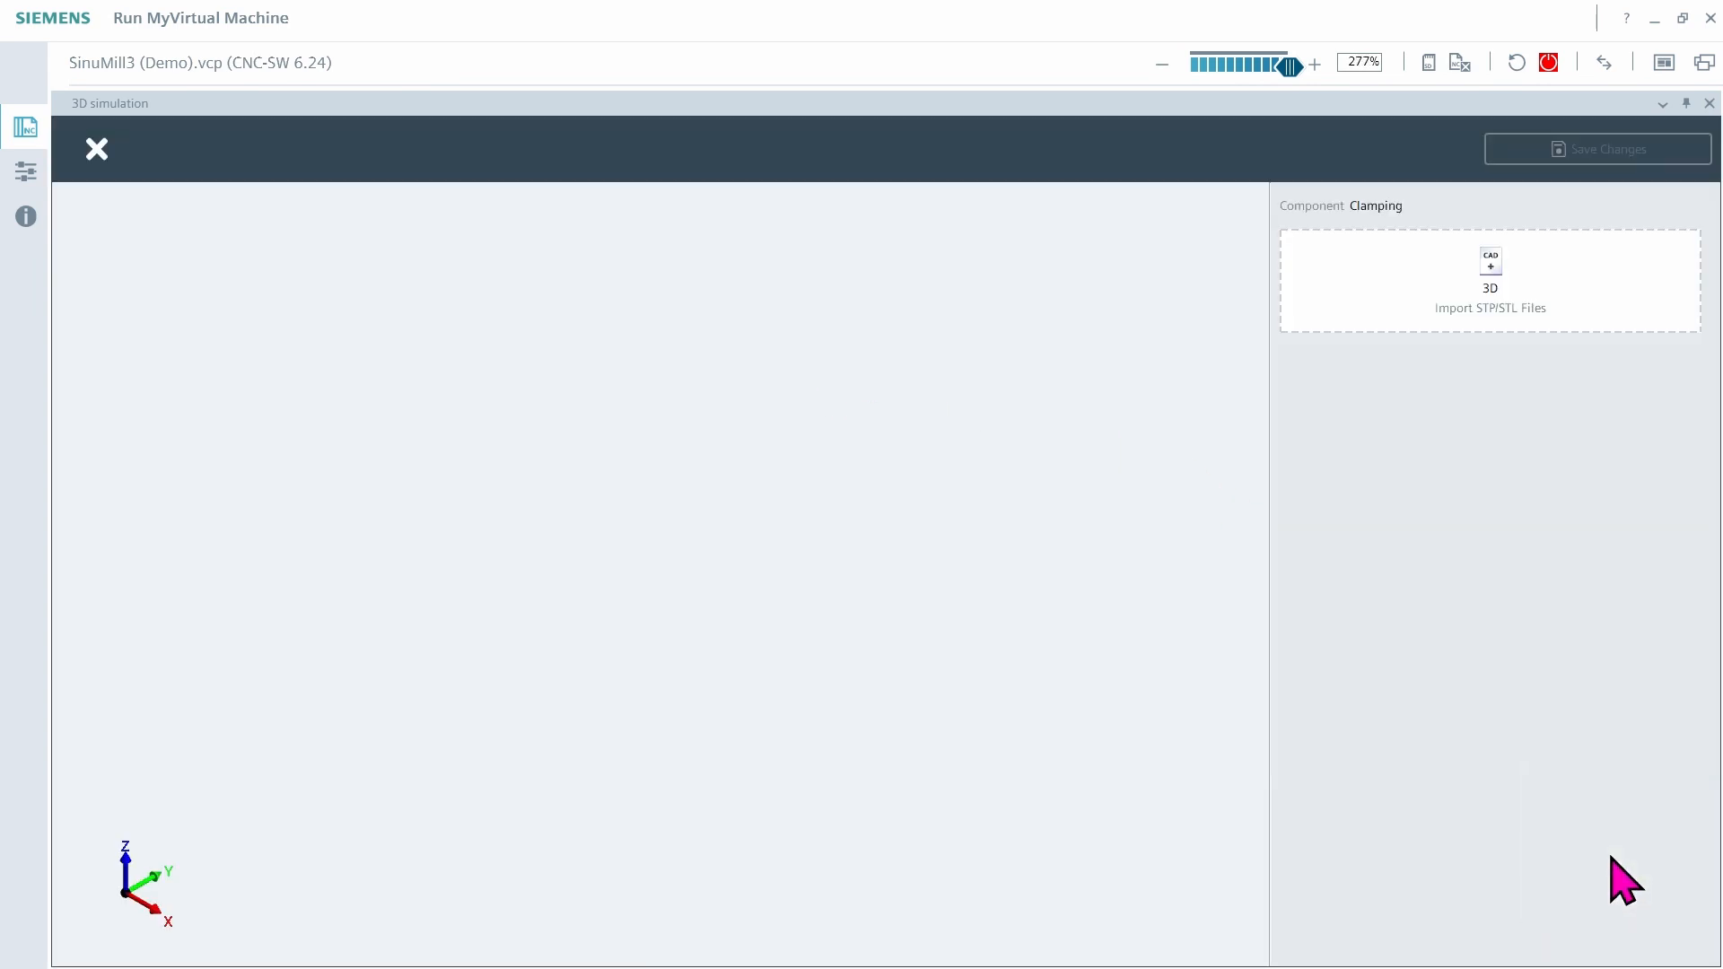
{"action": "left_click", "coordinate": [1538, 312]}
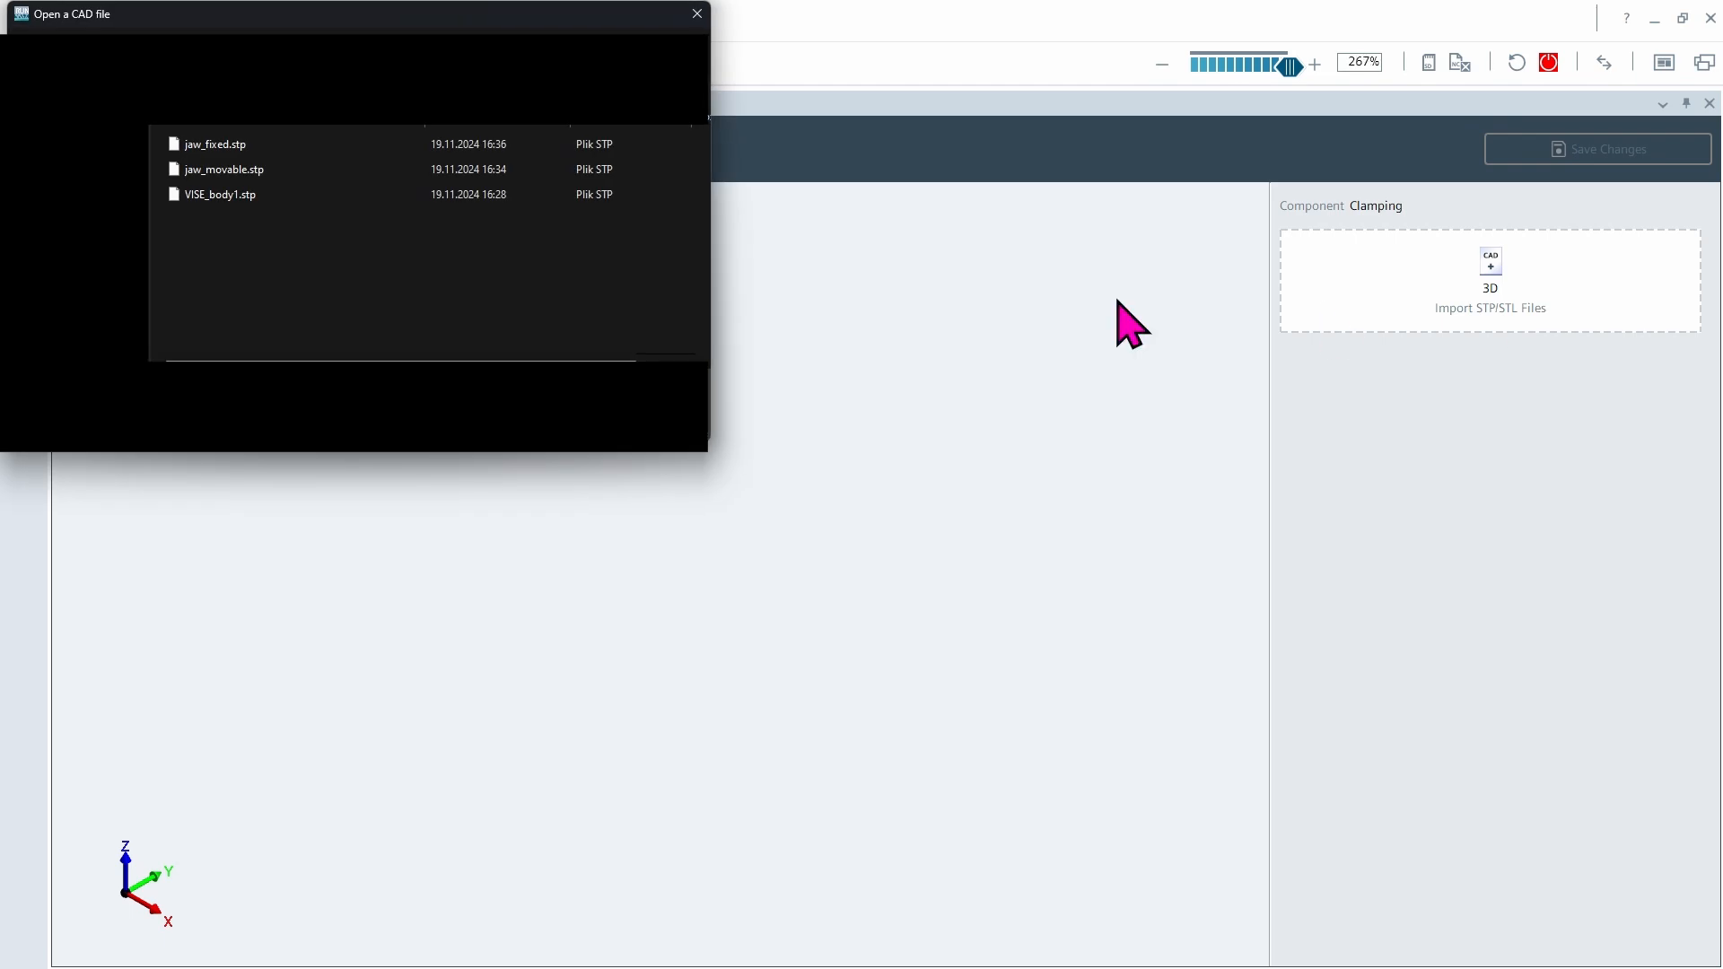
{"action": "left_click", "coordinate": [250, 143]}
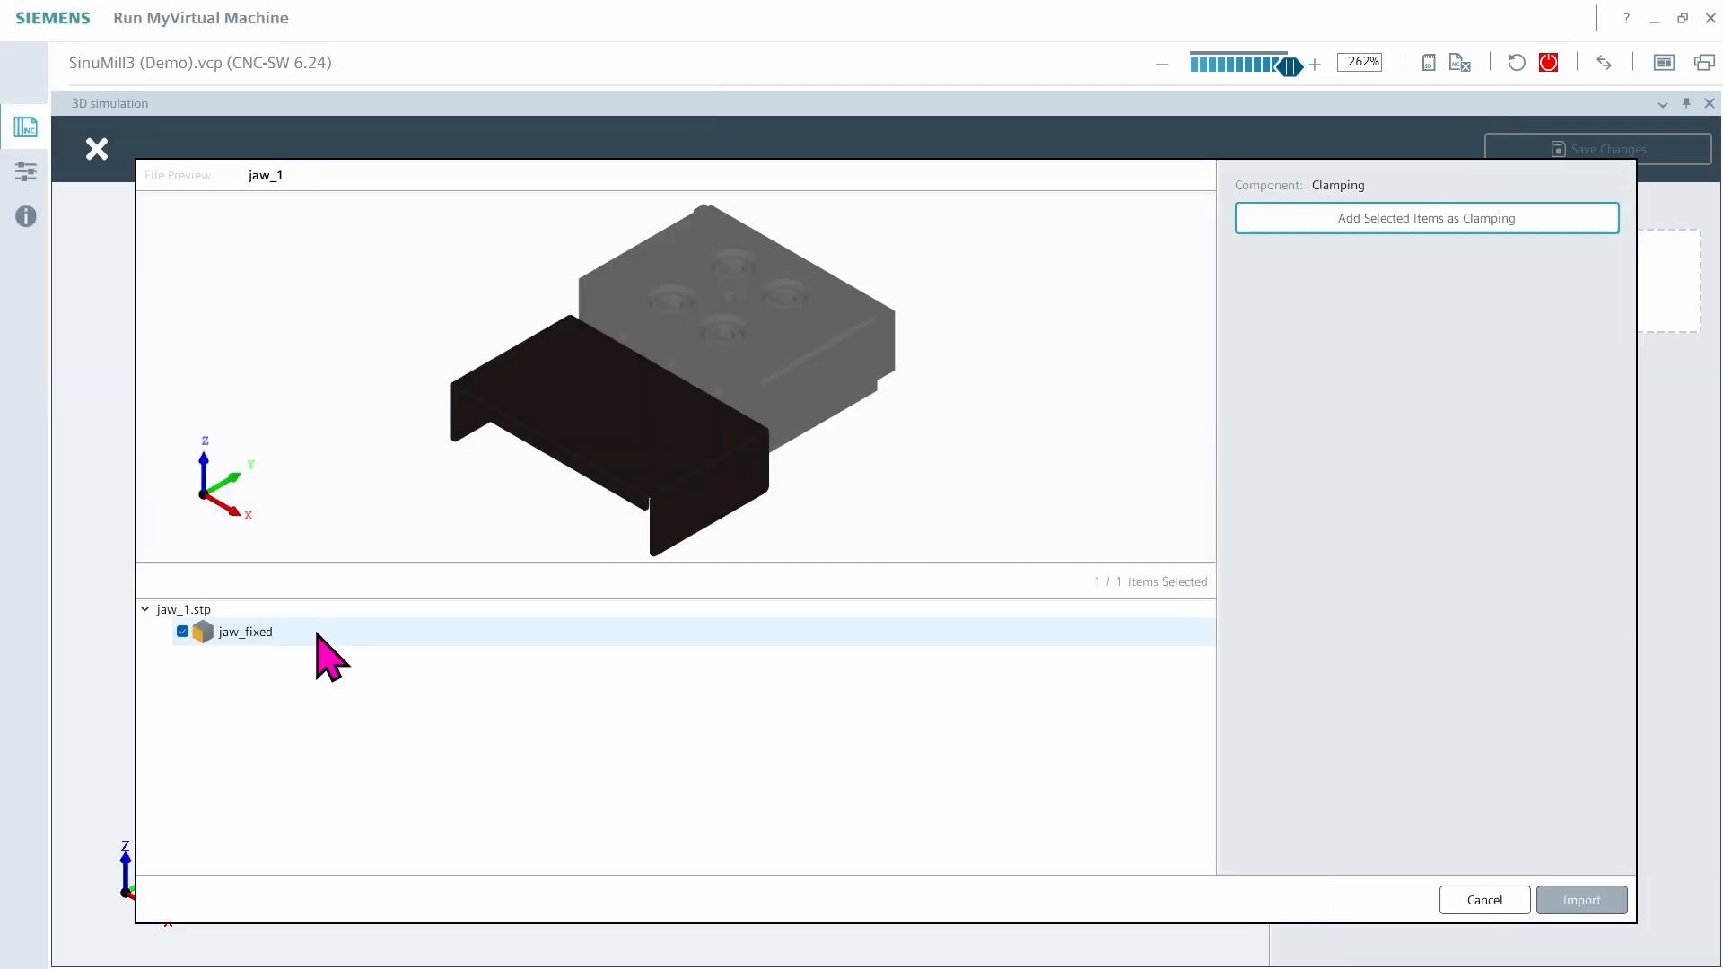
Add the loaded jaw with its cover as a clamping named jaw_movable, import it and save it to the library
{"action": "left_click", "coordinate": [317, 633]}
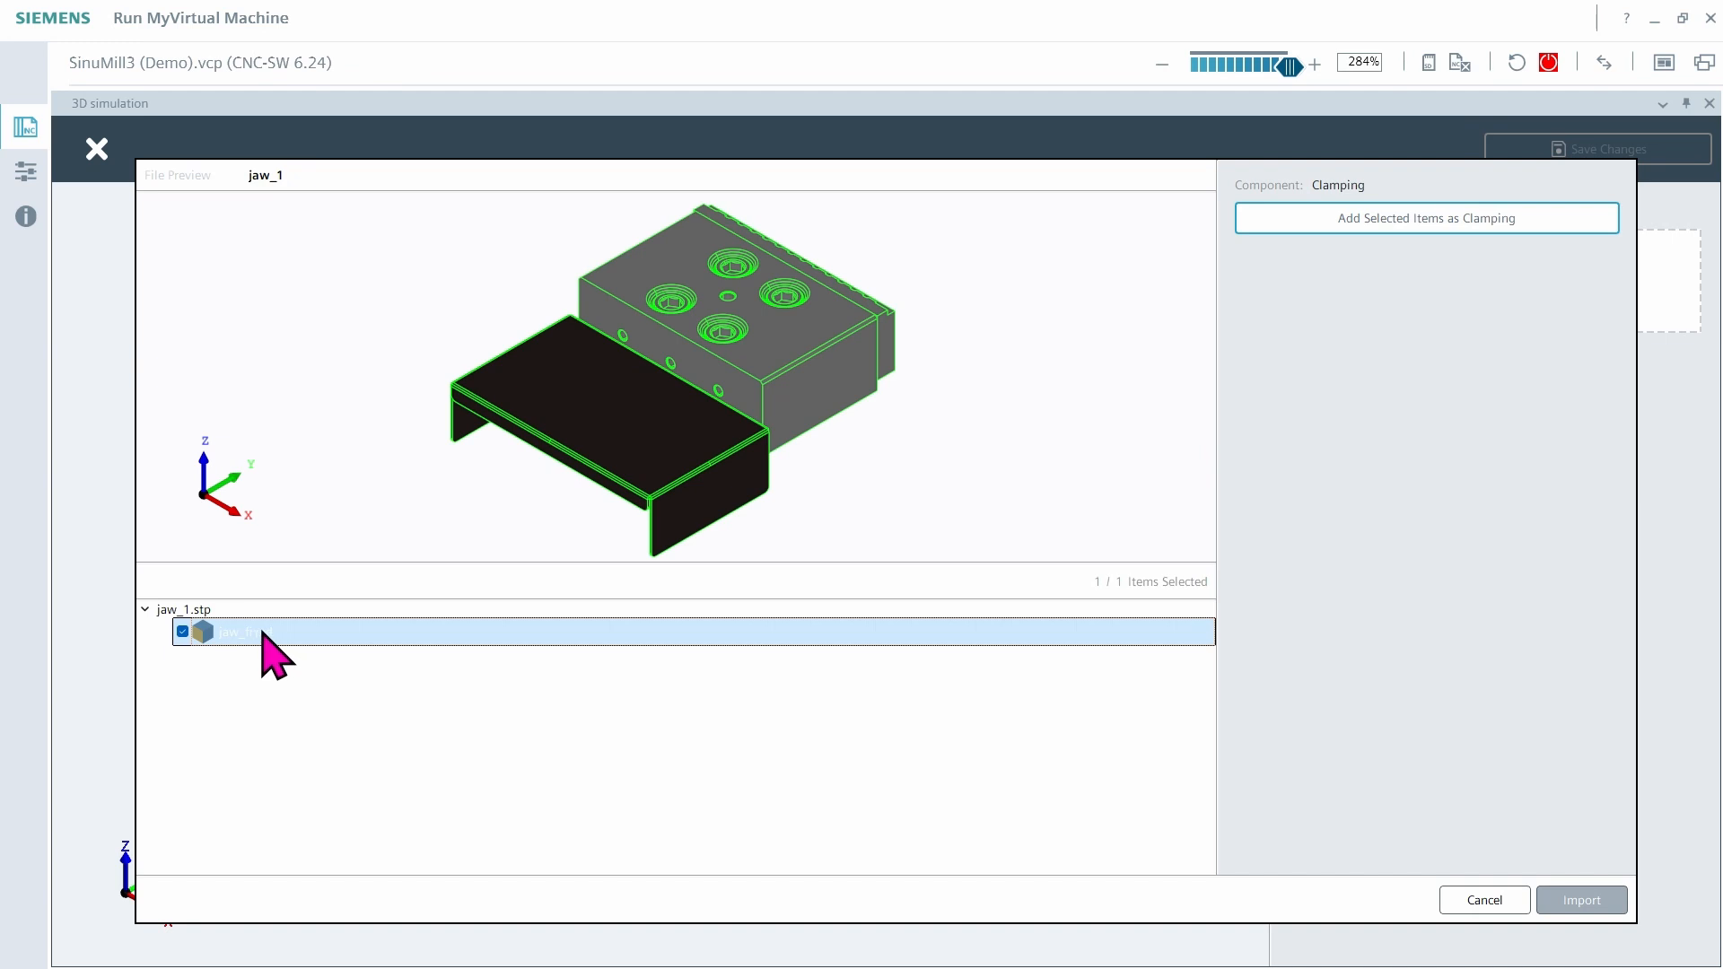
{"action": "left_click", "coordinate": [1411, 231]}
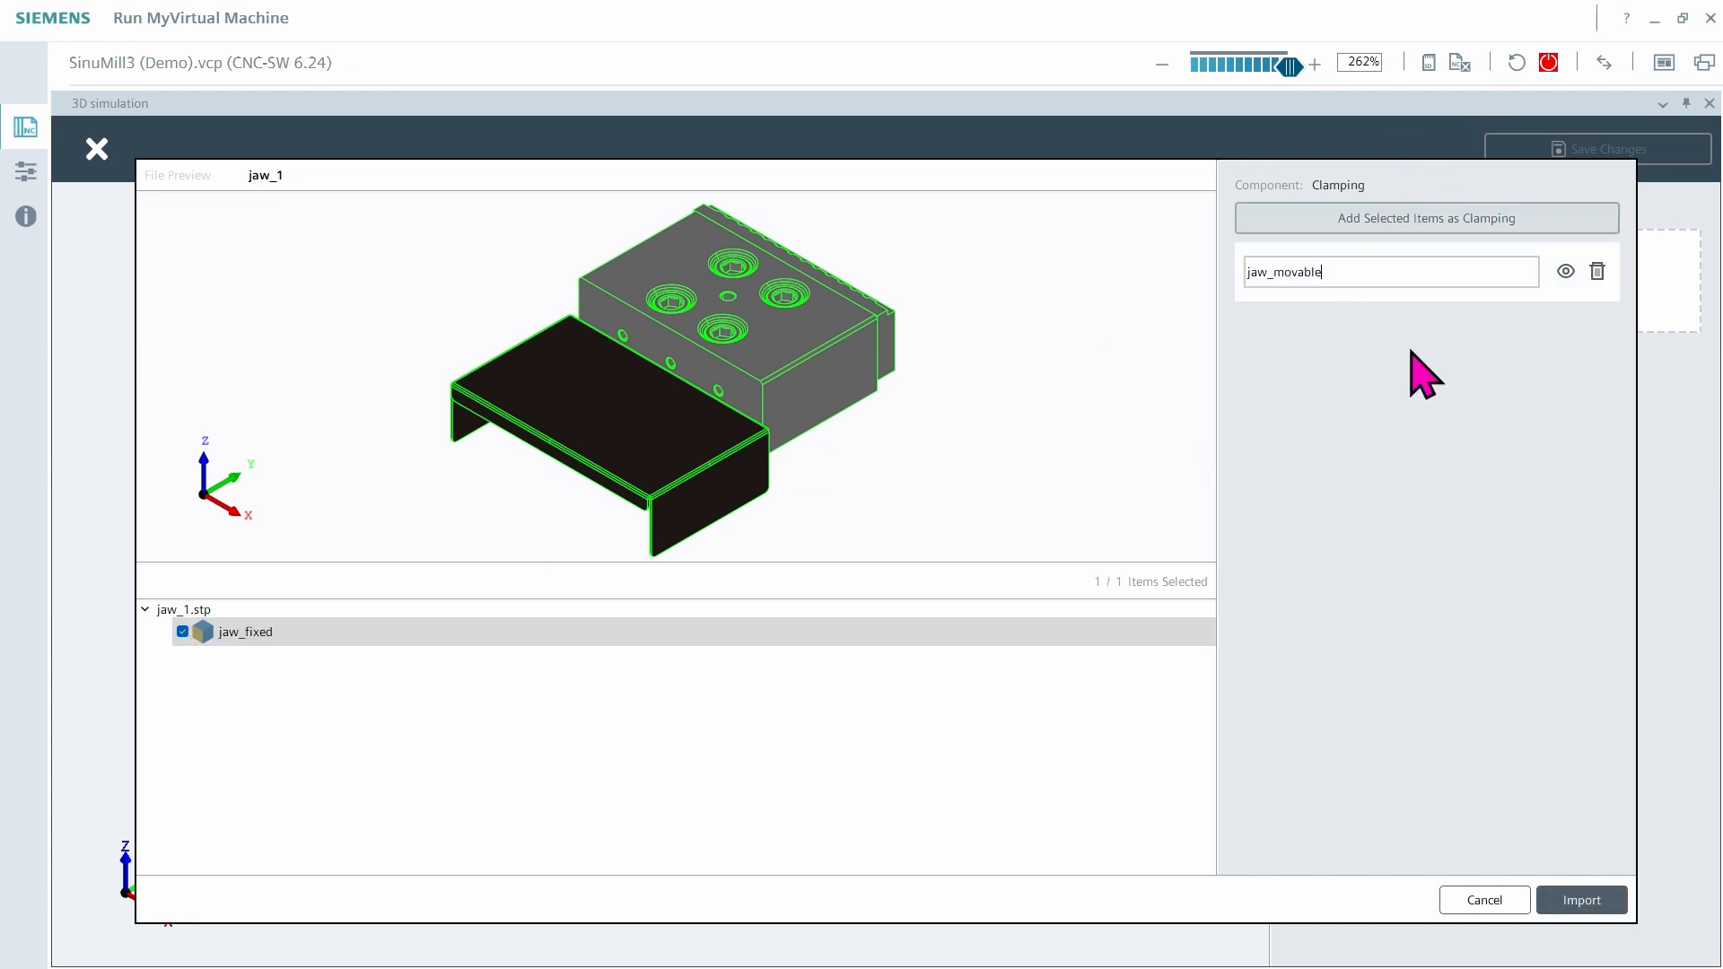
{"action": "left_click", "coordinate": [1588, 906]}
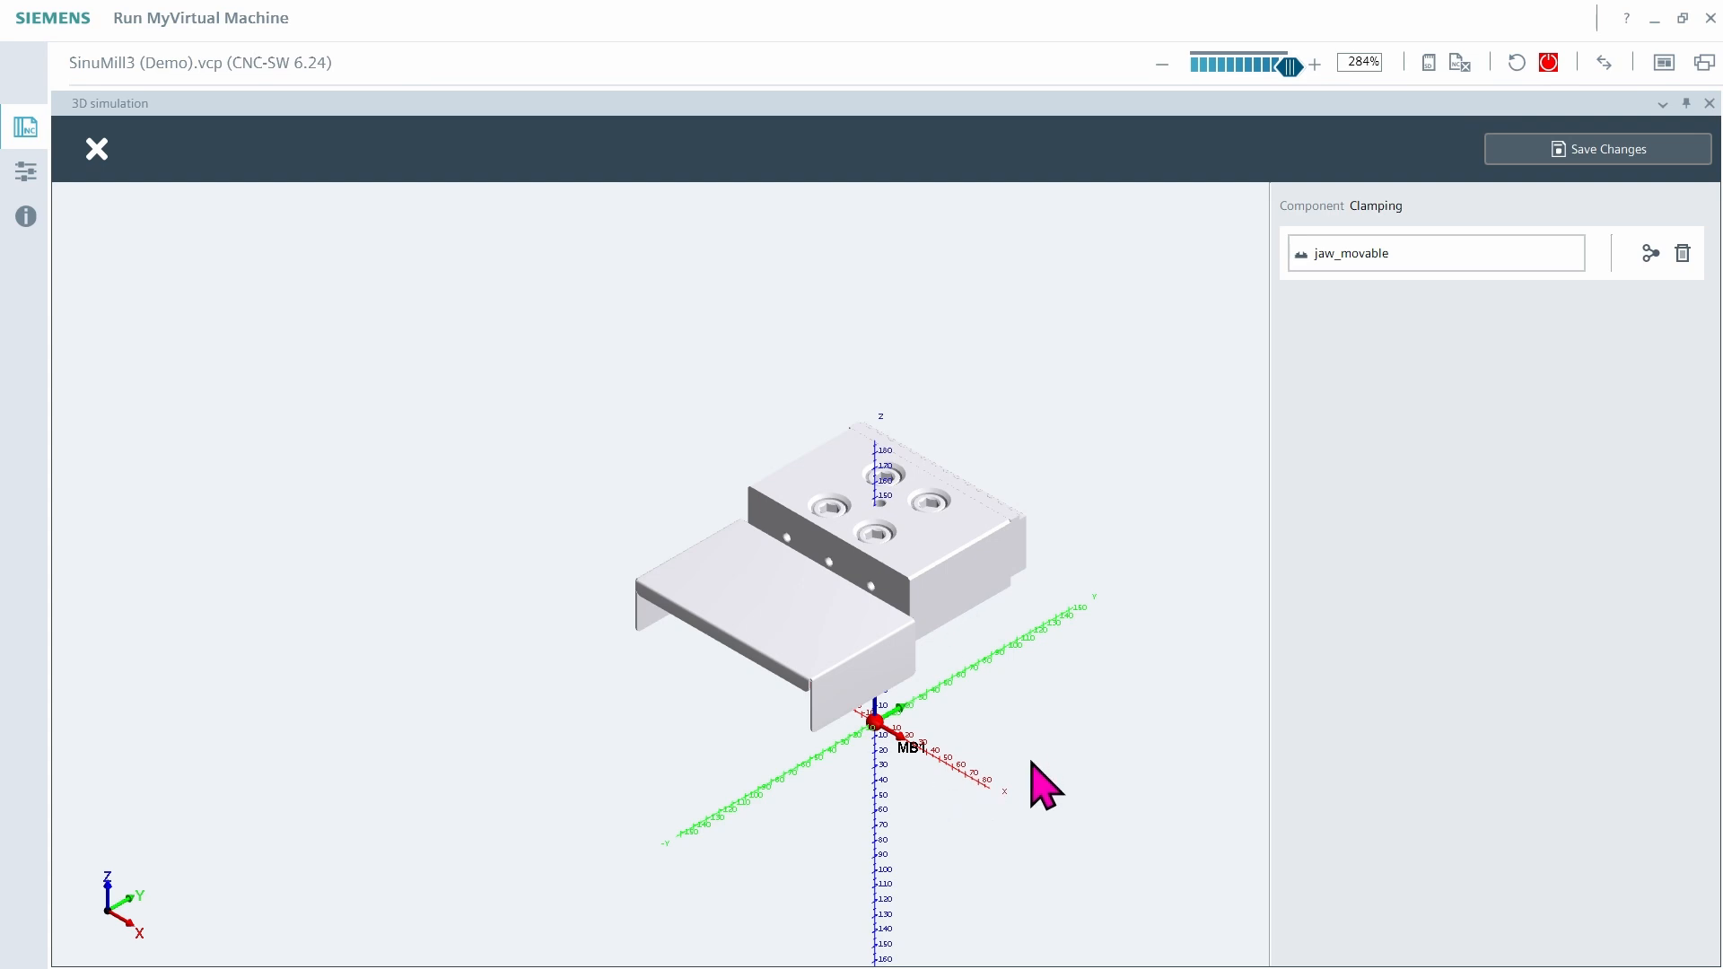
{"action": "left_click_drag", "start_coordinate": [1032, 763], "coordinate": [920, 804]}
{"action": "left_click", "coordinate": [1599, 155]}
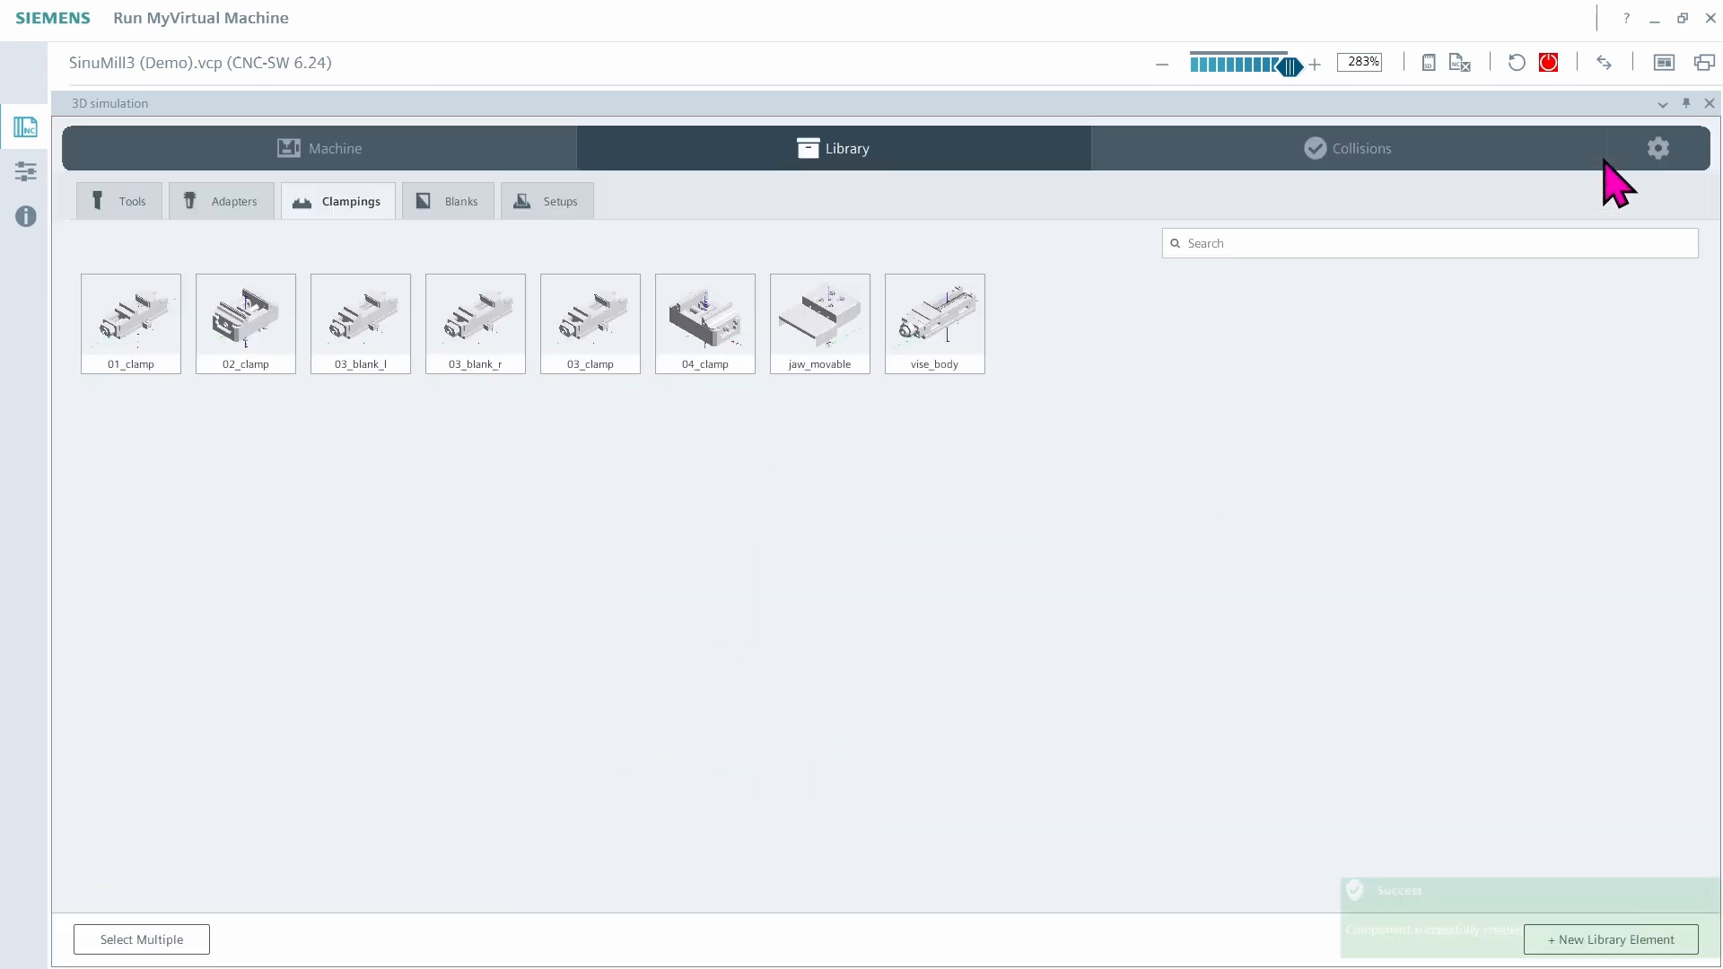
Import jaw_movable.stp as a new clamping element named jaw_fixed and save it to the library
{"action": "left_click", "coordinate": [1652, 940]}
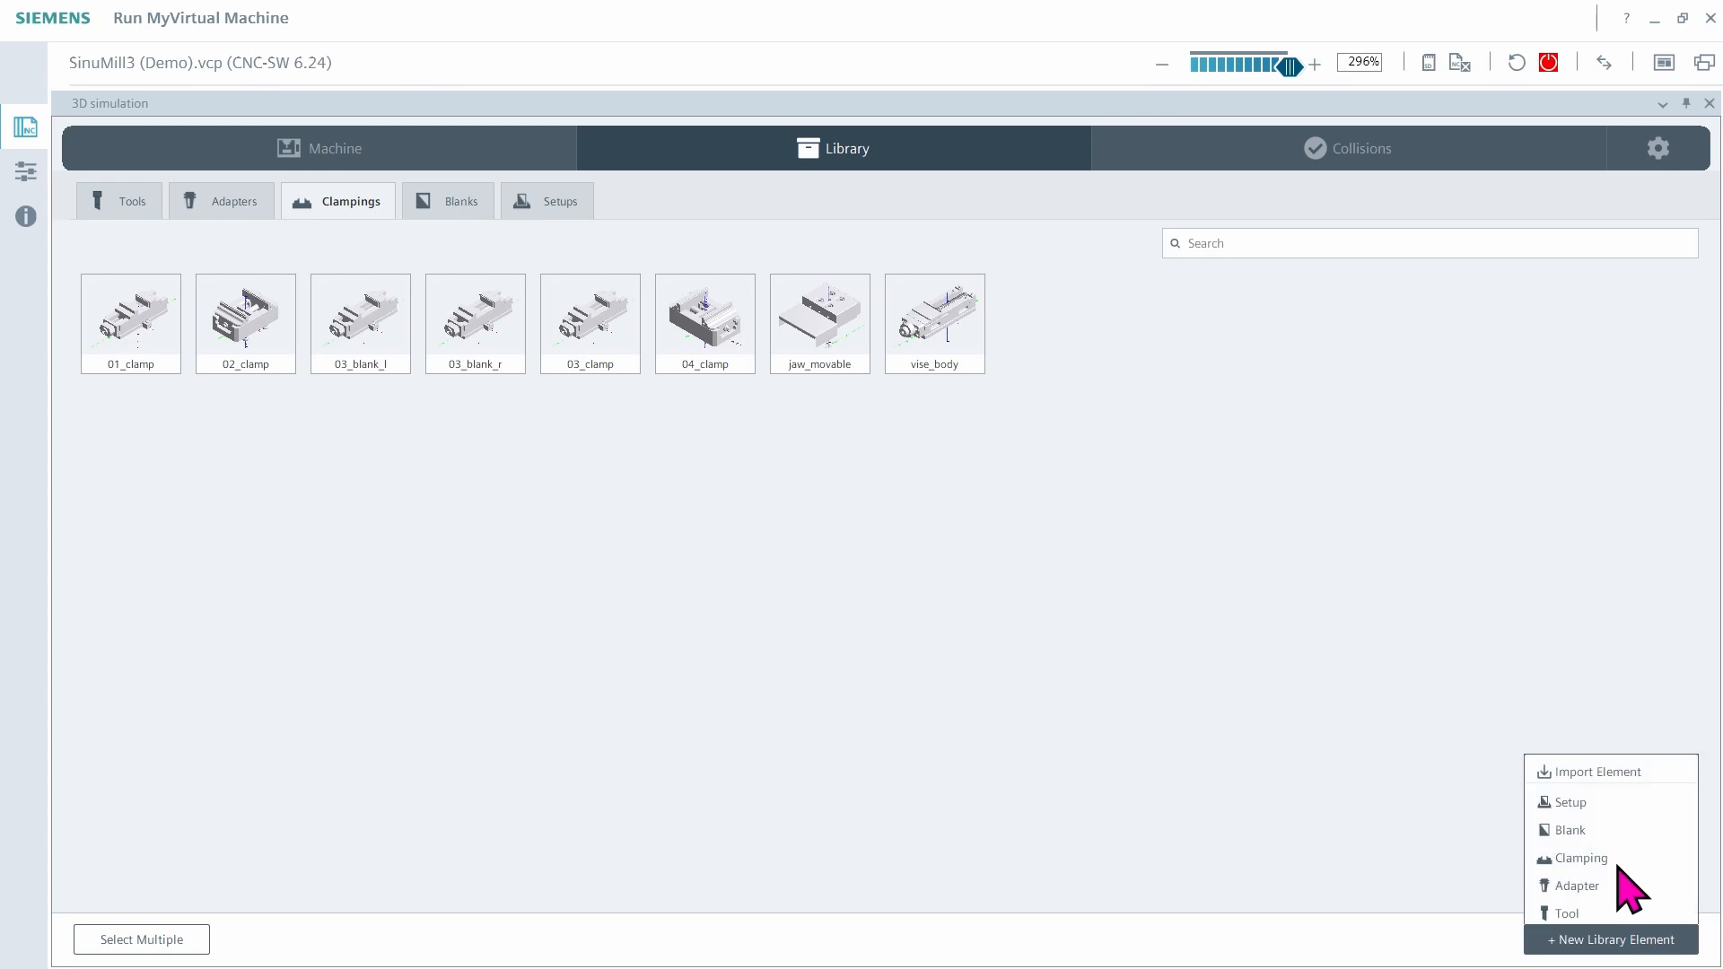
{"action": "left_click", "coordinate": [1616, 853]}
{"action": "left_click", "coordinate": [1391, 323]}
{"action": "left_click", "coordinate": [215, 170]}
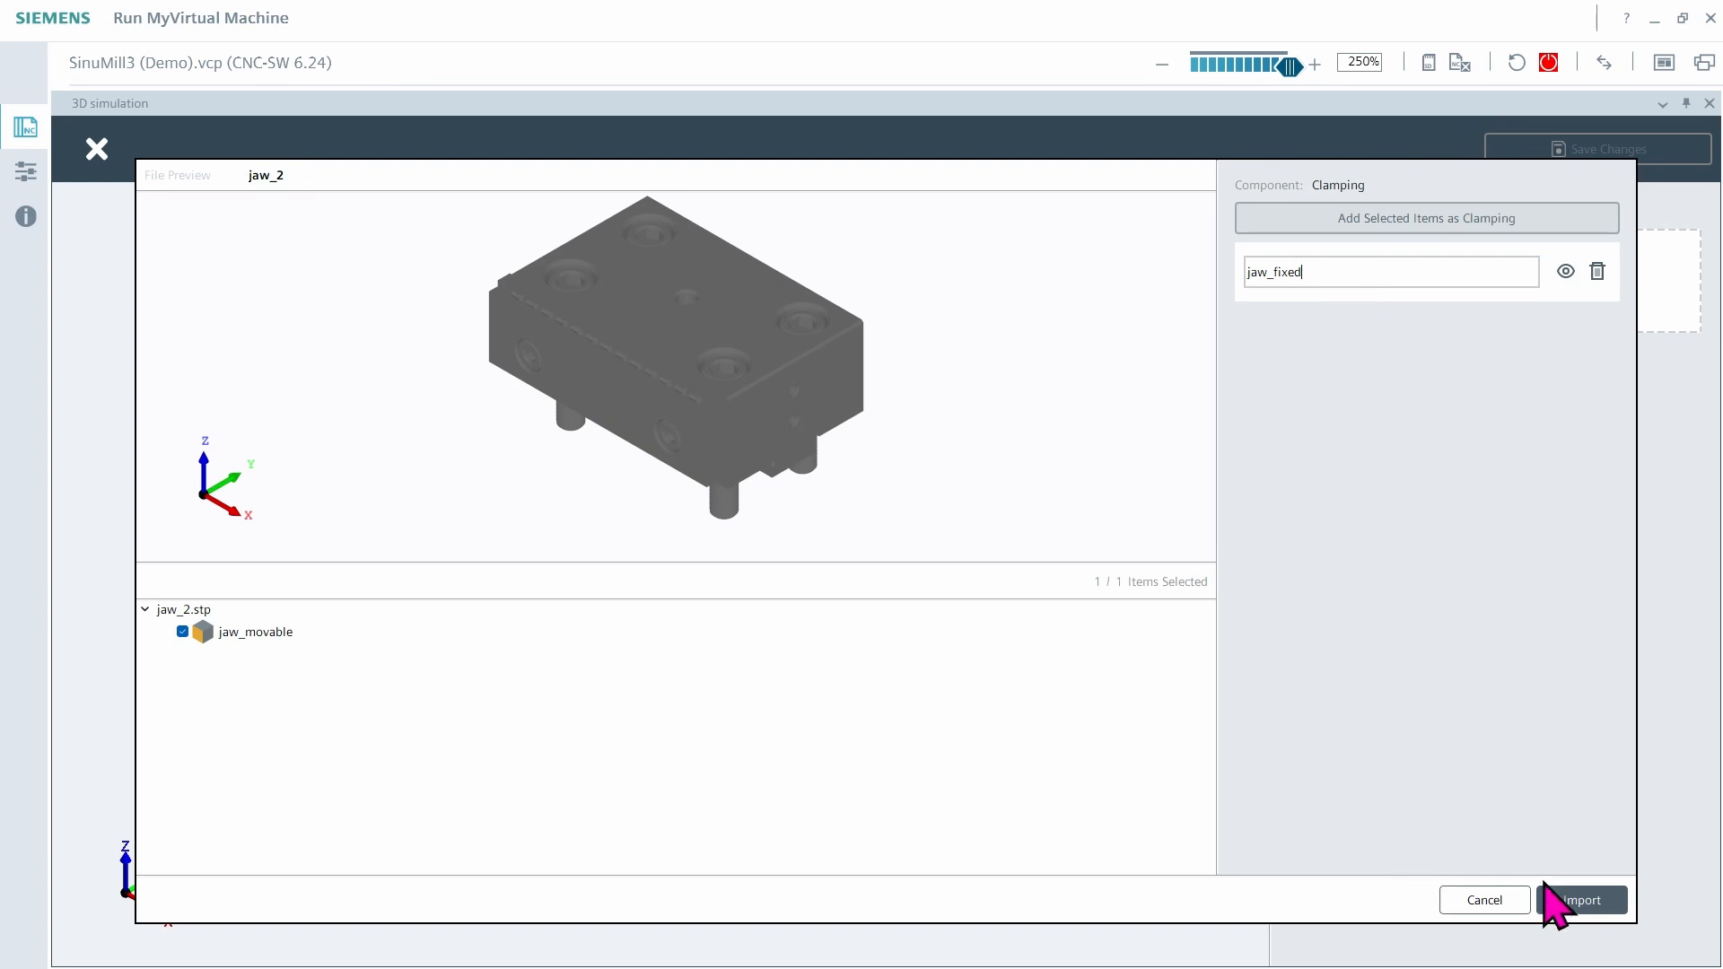
{"action": "left_click", "coordinate": [1582, 898]}
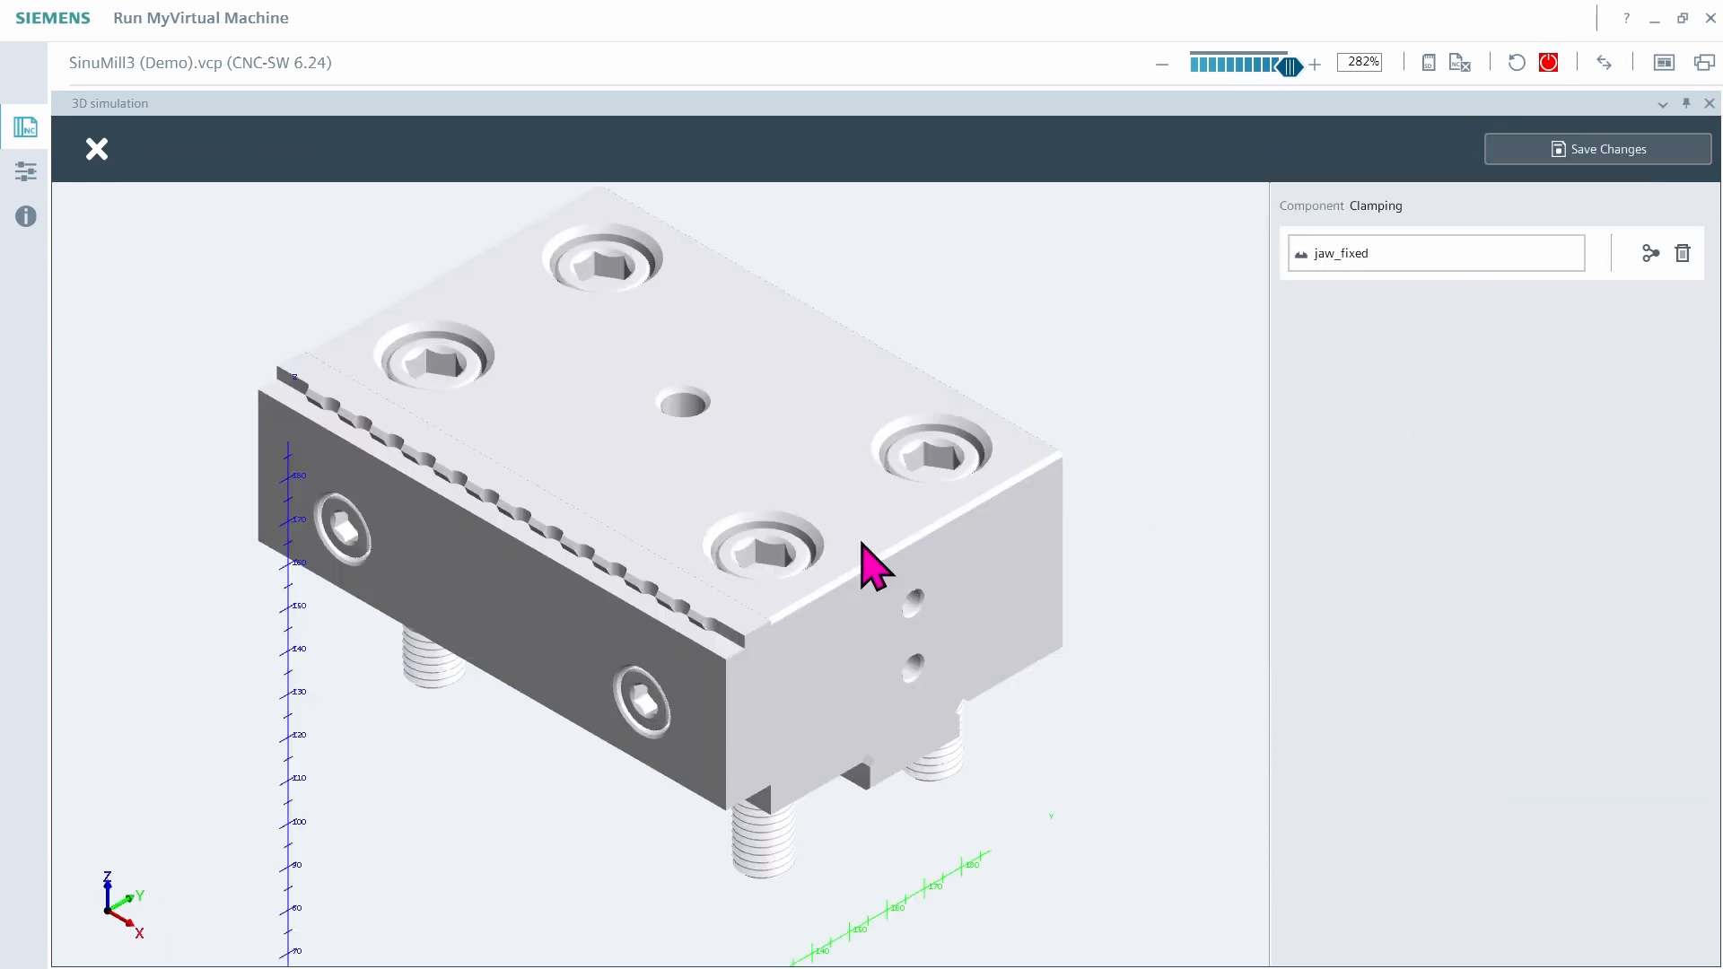
{"action": "left_click", "coordinate": [1576, 149]}
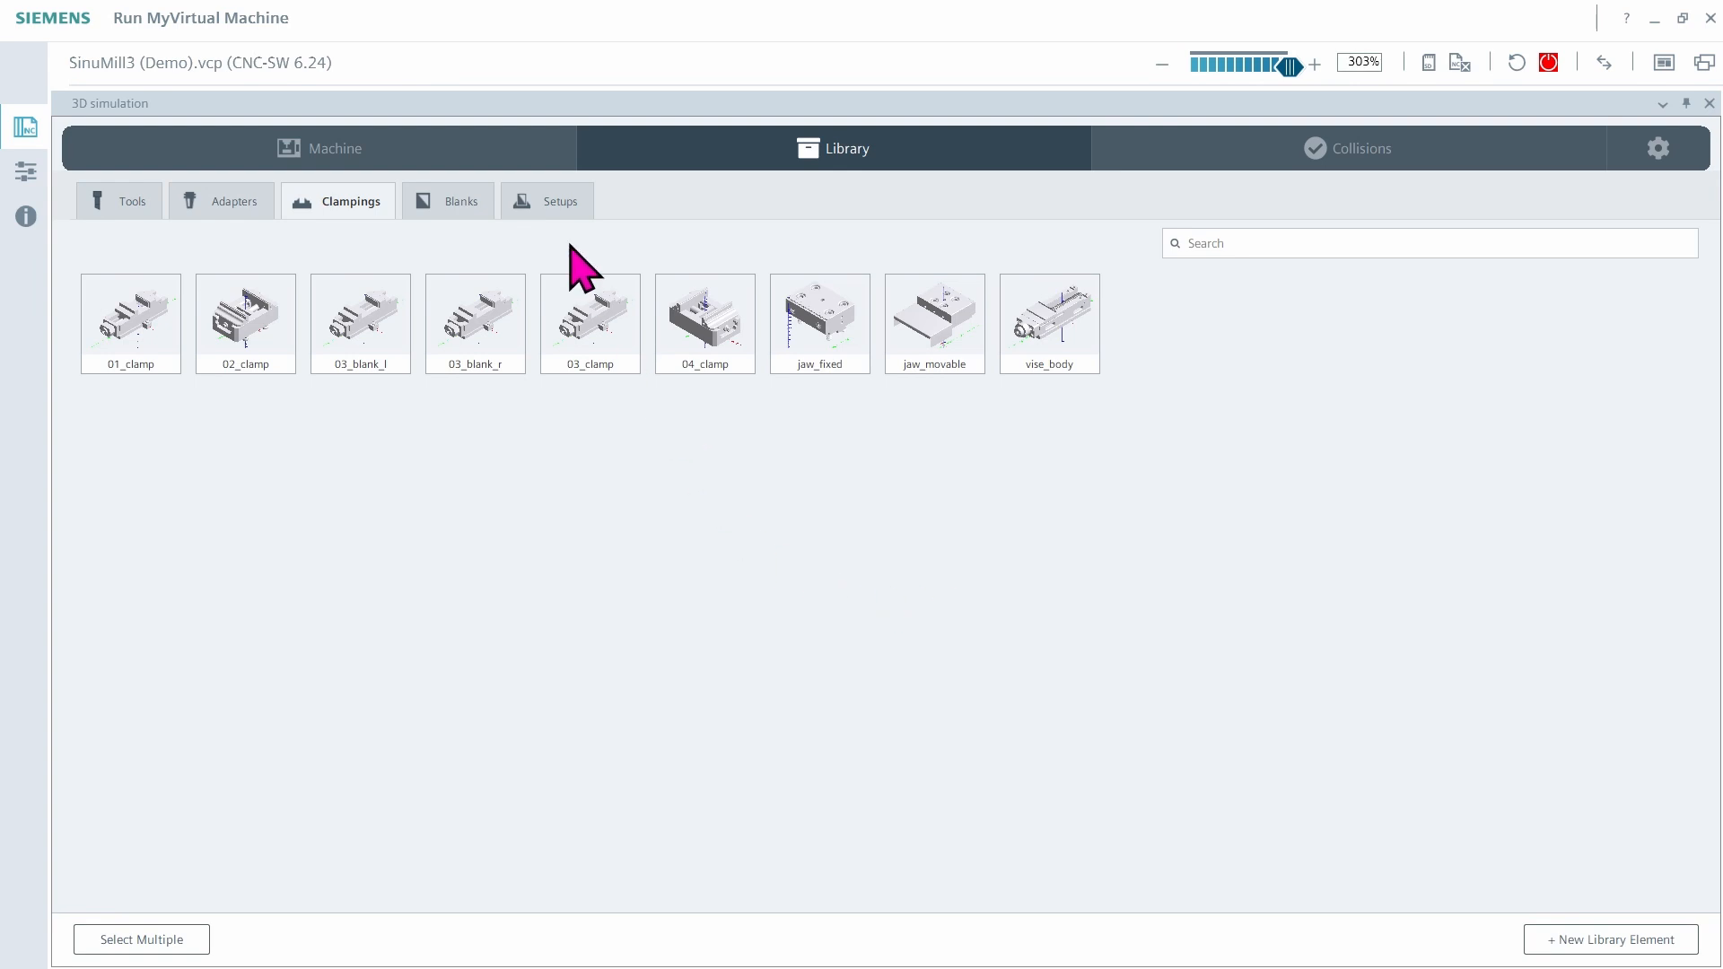
Create a new setup in the library and import vise_body from the library as its first clamping component
{"action": "left_click", "coordinate": [563, 201]}
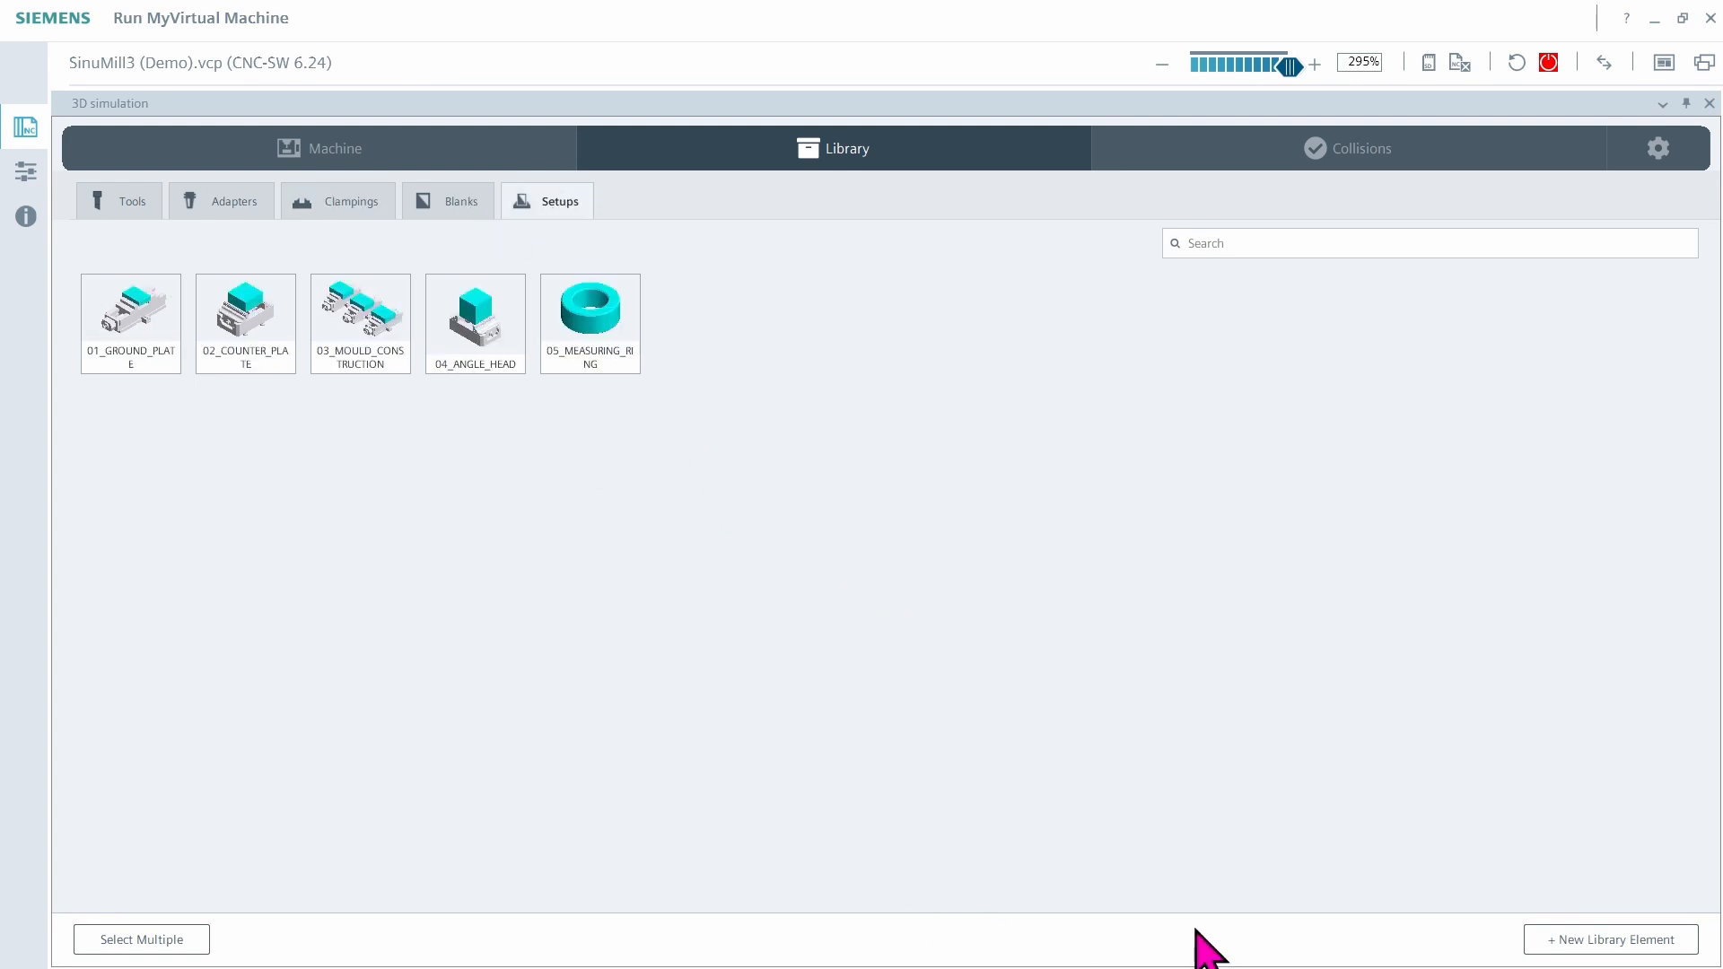
{"action": "left_click", "coordinate": [1602, 939]}
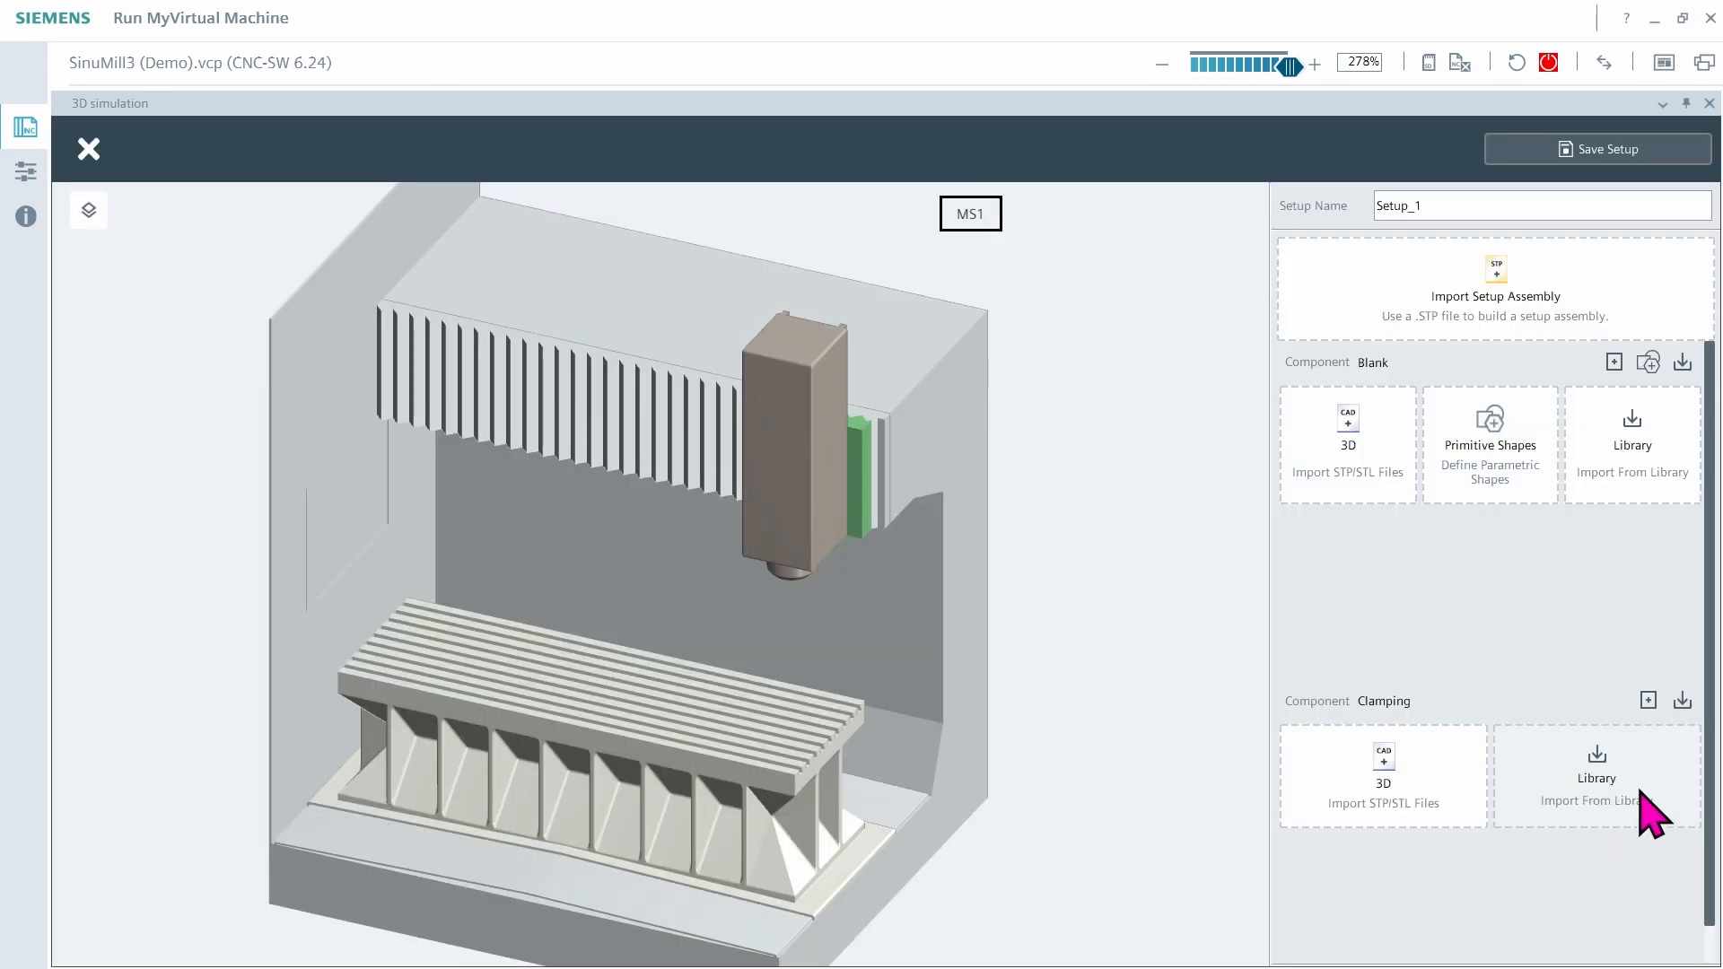
{"action": "left_click", "coordinate": [1585, 794]}
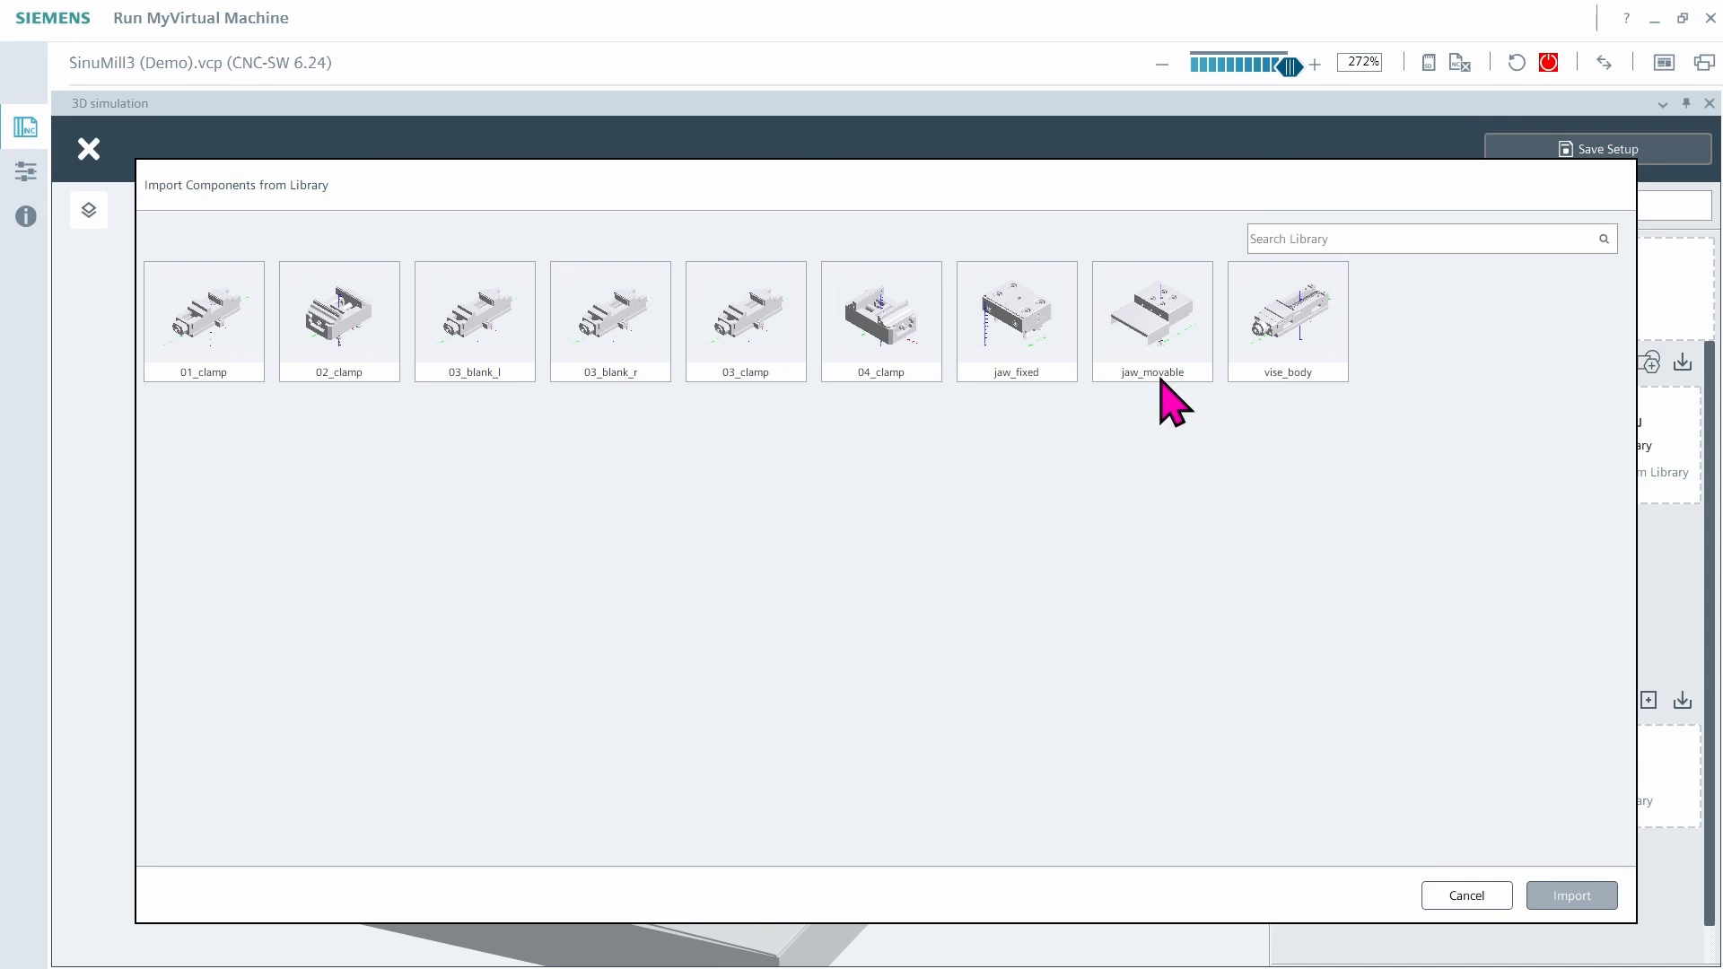
{"action": "left_click", "coordinate": [1300, 346]}
{"action": "left_click", "coordinate": [1570, 896]}
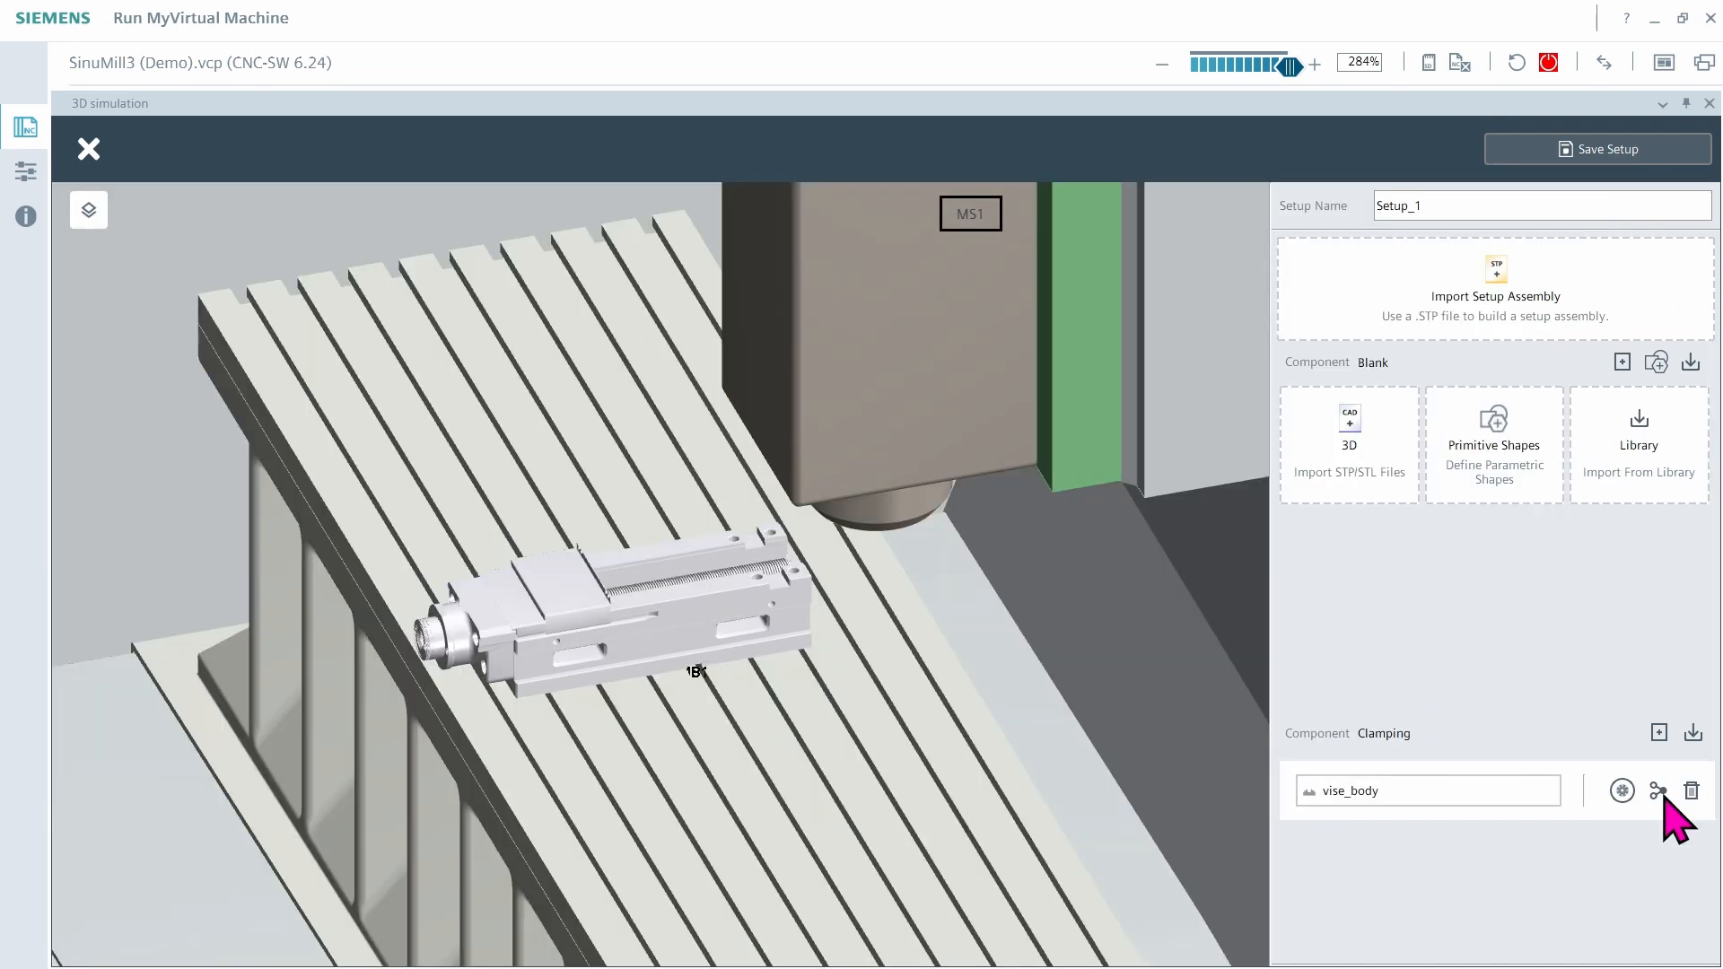
Try a Y offset of 50 mm on the vise_body mounting point, reset it to 0 mm and save
{"action": "left_click", "coordinate": [1657, 791]}
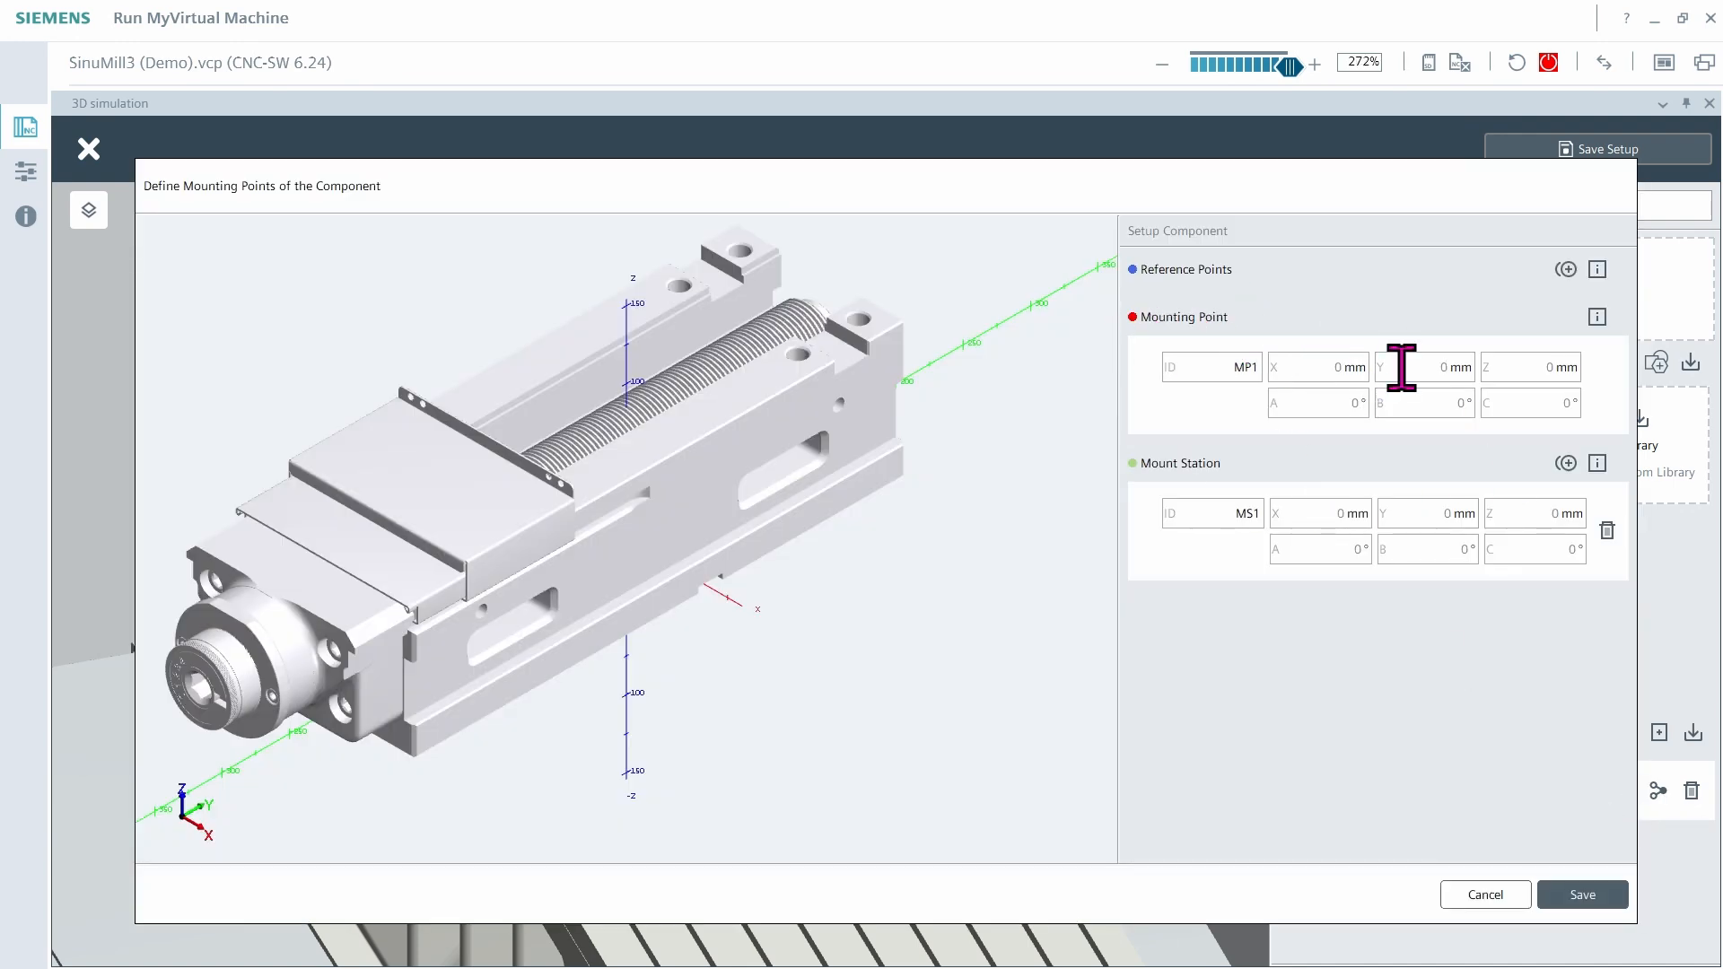
{"action": "type", "text": "50"}
{"action": "left_click", "coordinate": [1579, 893]}
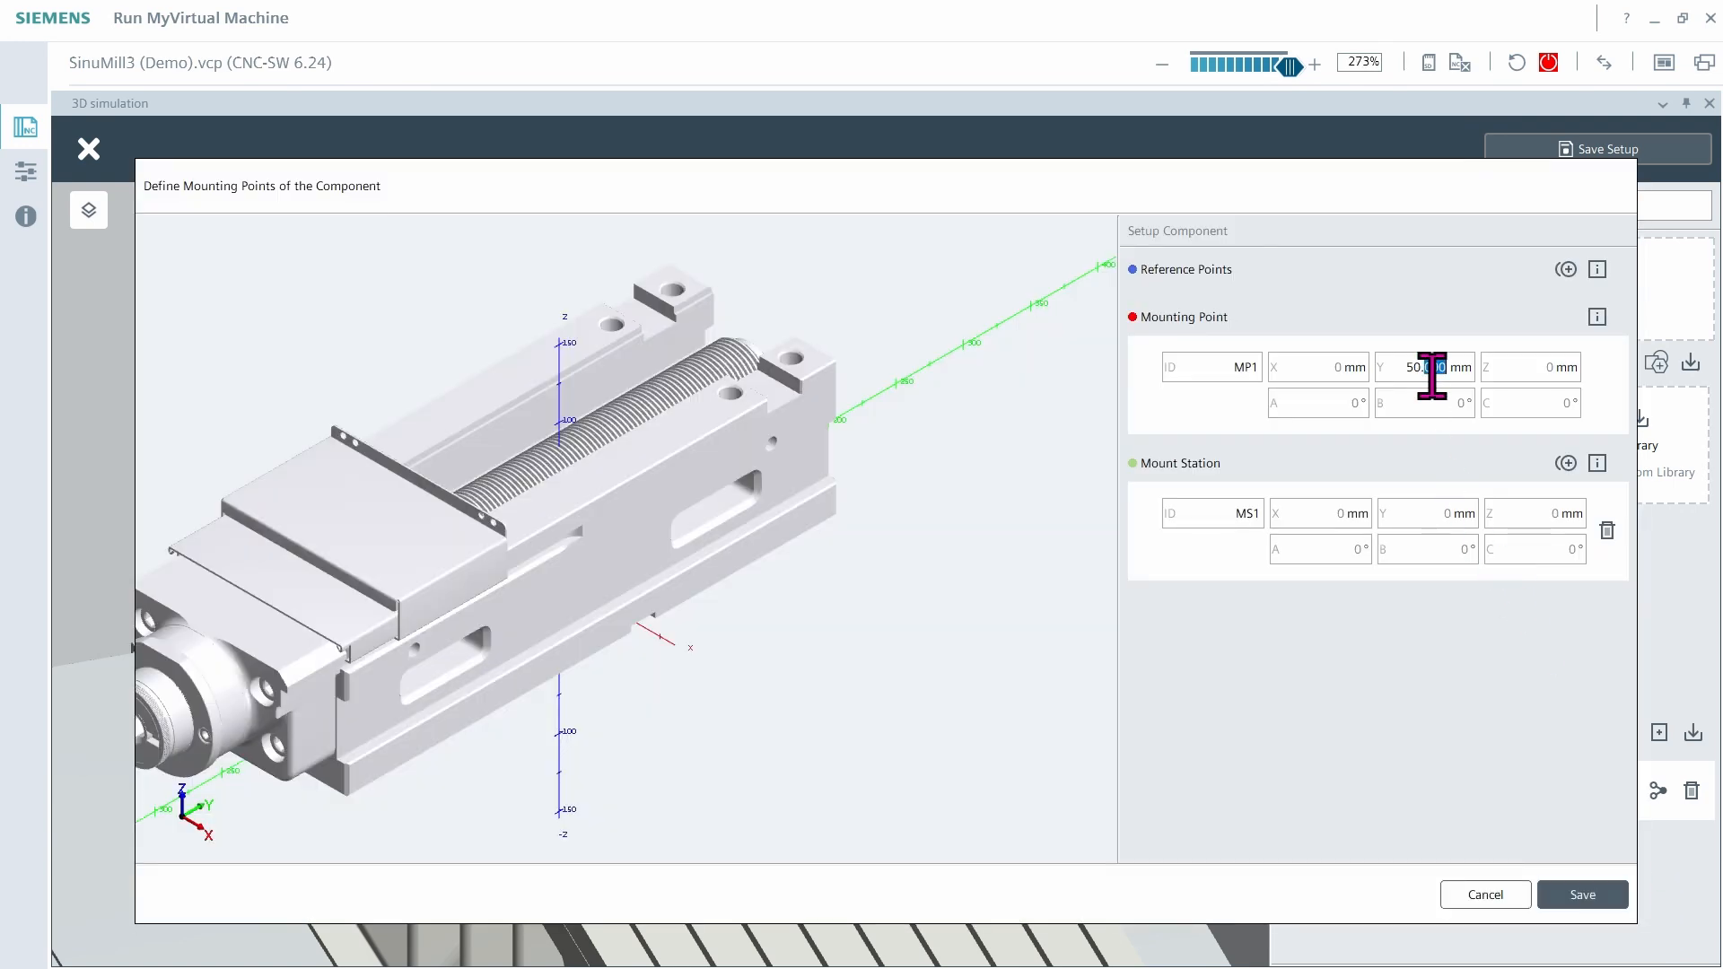
{"action": "type", "text": "0"}
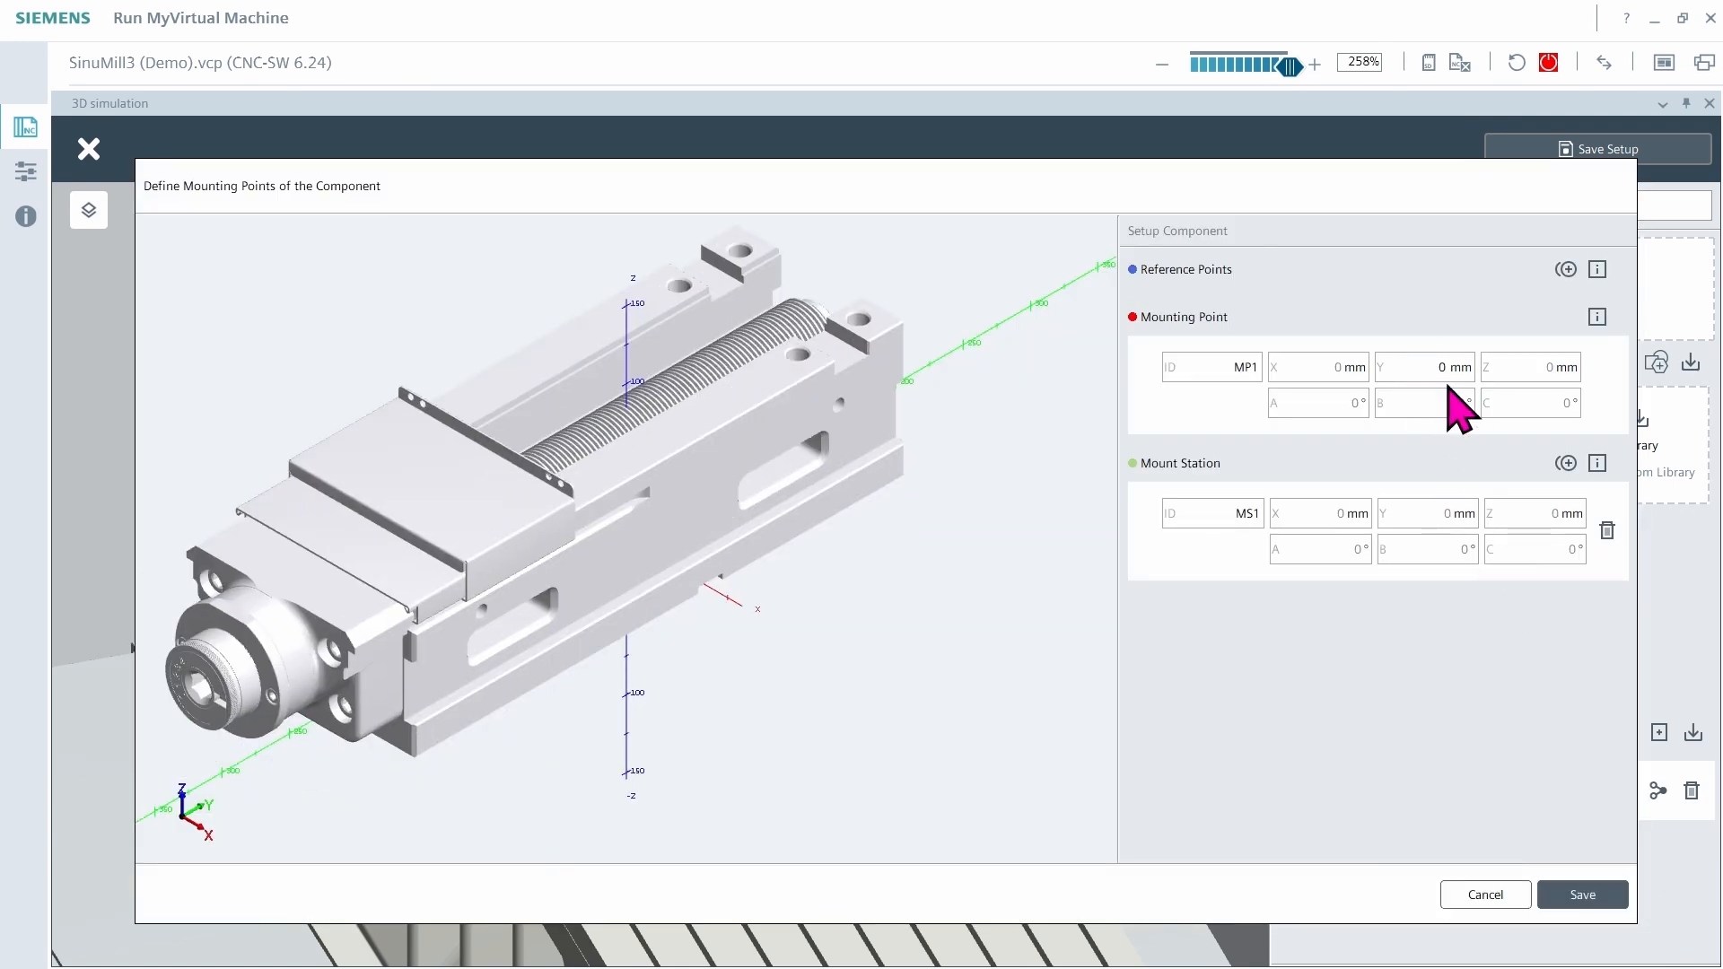
{"action": "left_click", "coordinate": [1606, 899]}
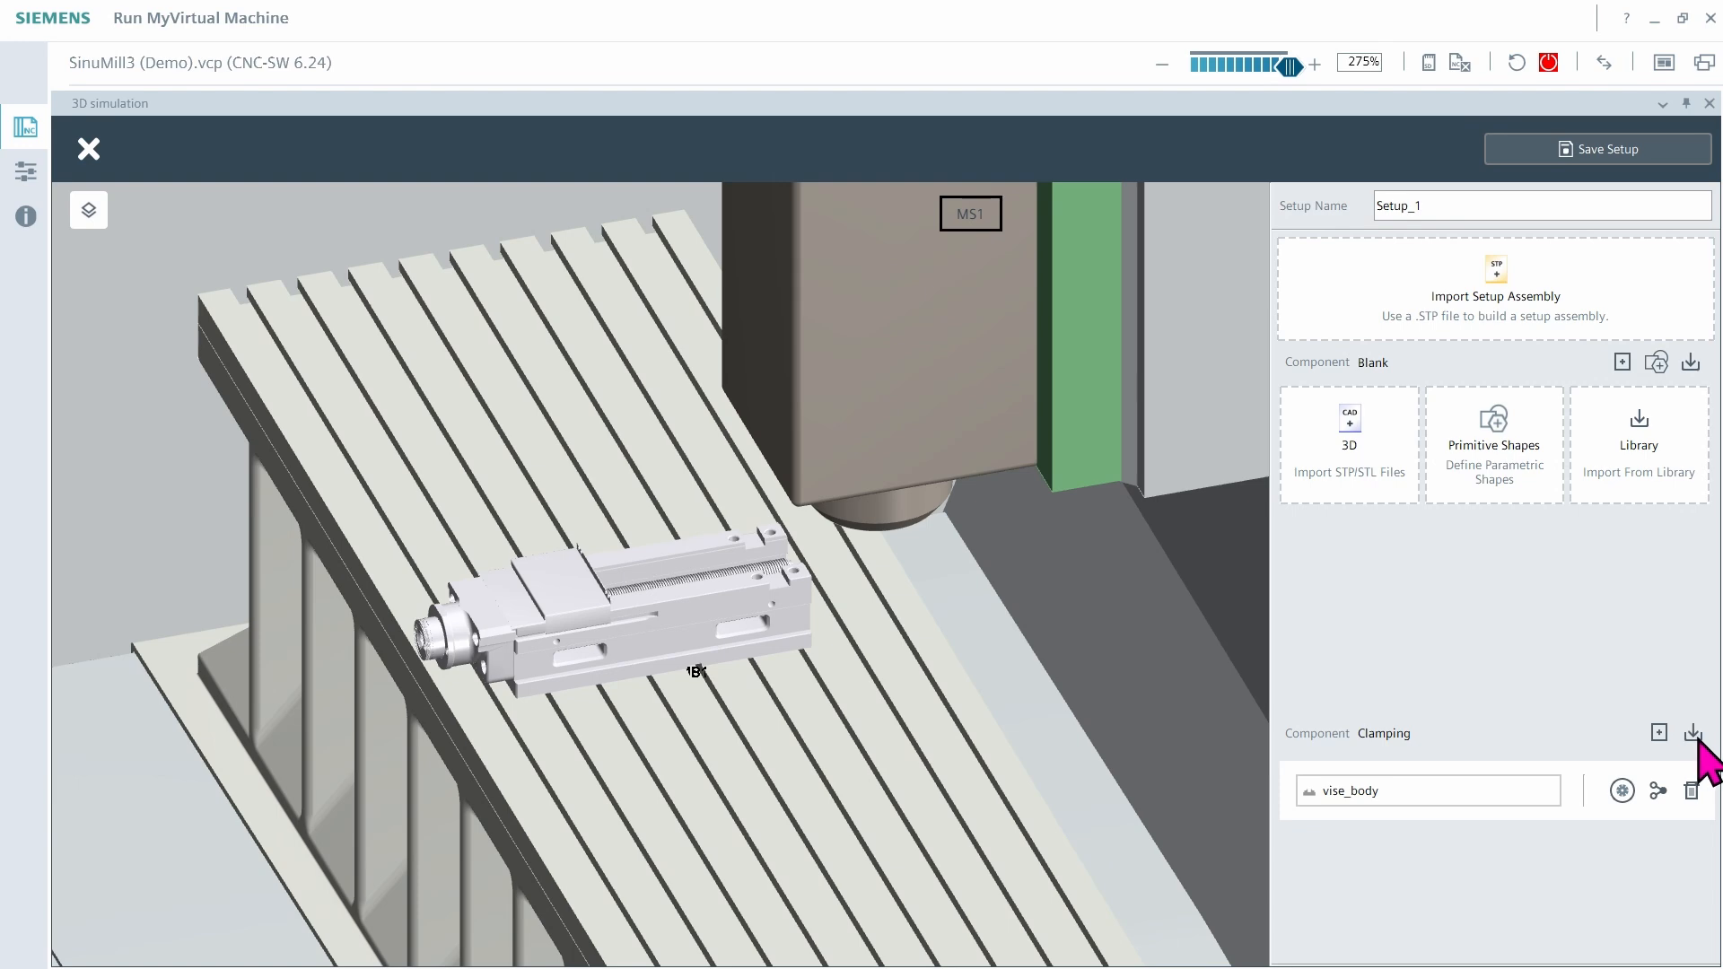
Import jaw_fixed and jaw_movable from the library as further clamping components of the setup
{"action": "left_click", "coordinate": [1692, 733]}
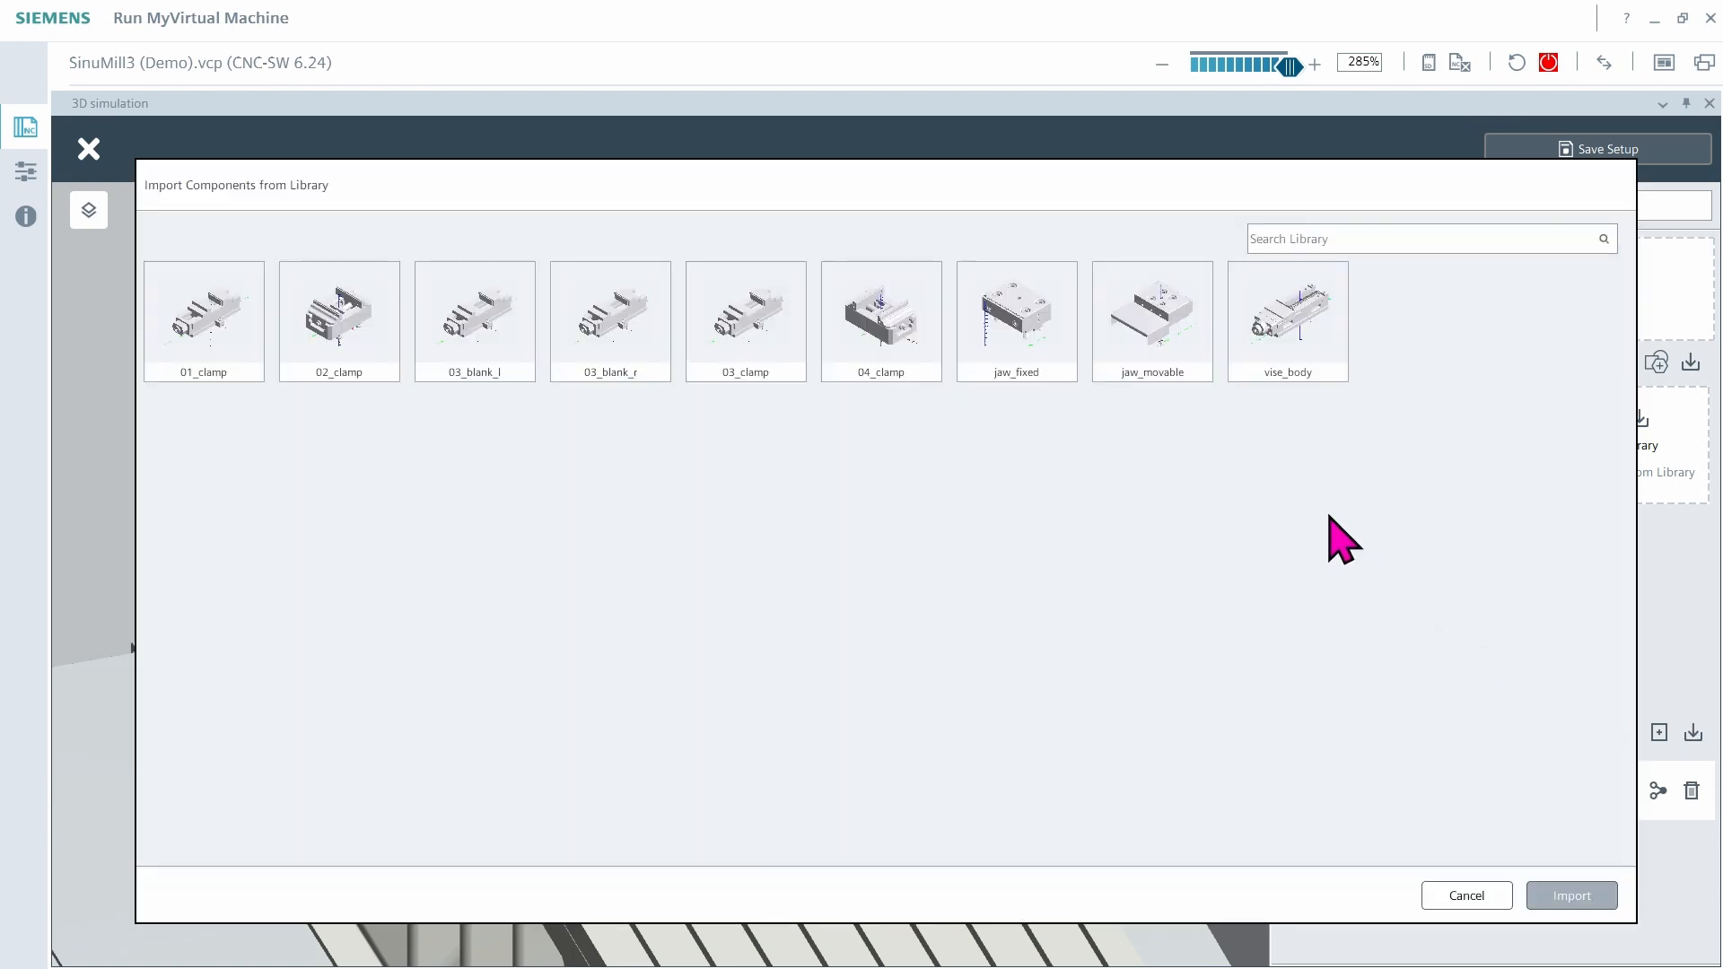
{"action": "left_click", "coordinate": [1038, 334]}
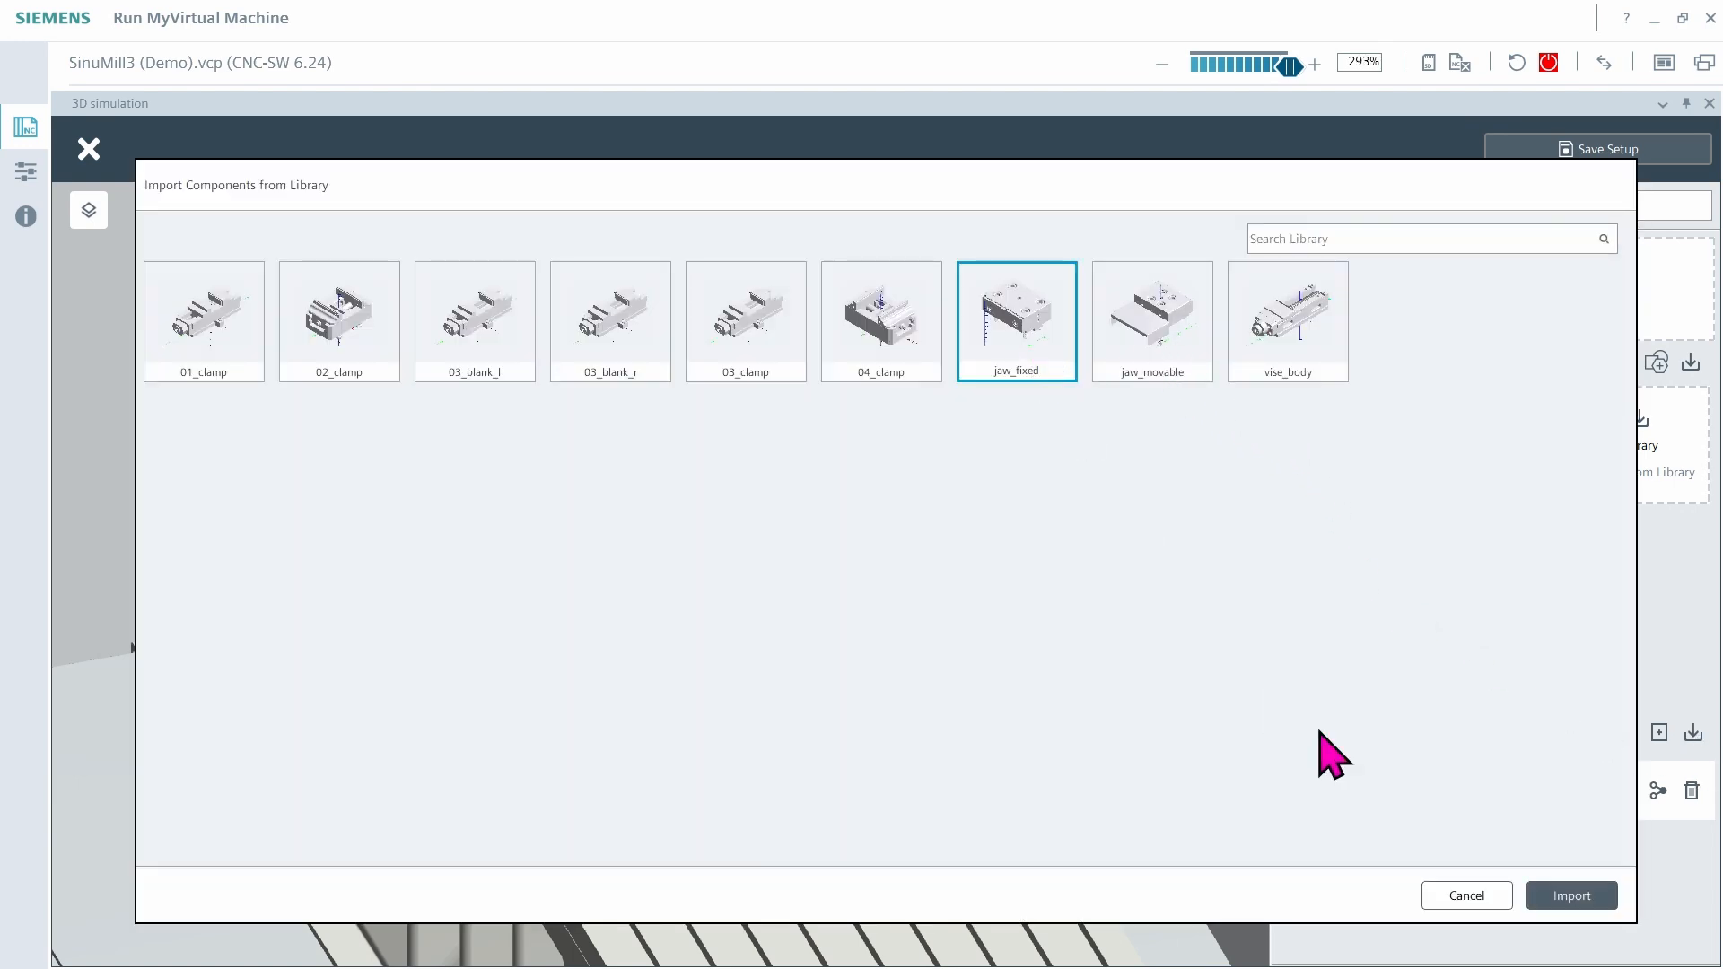
{"action": "left_click", "coordinate": [1585, 897]}
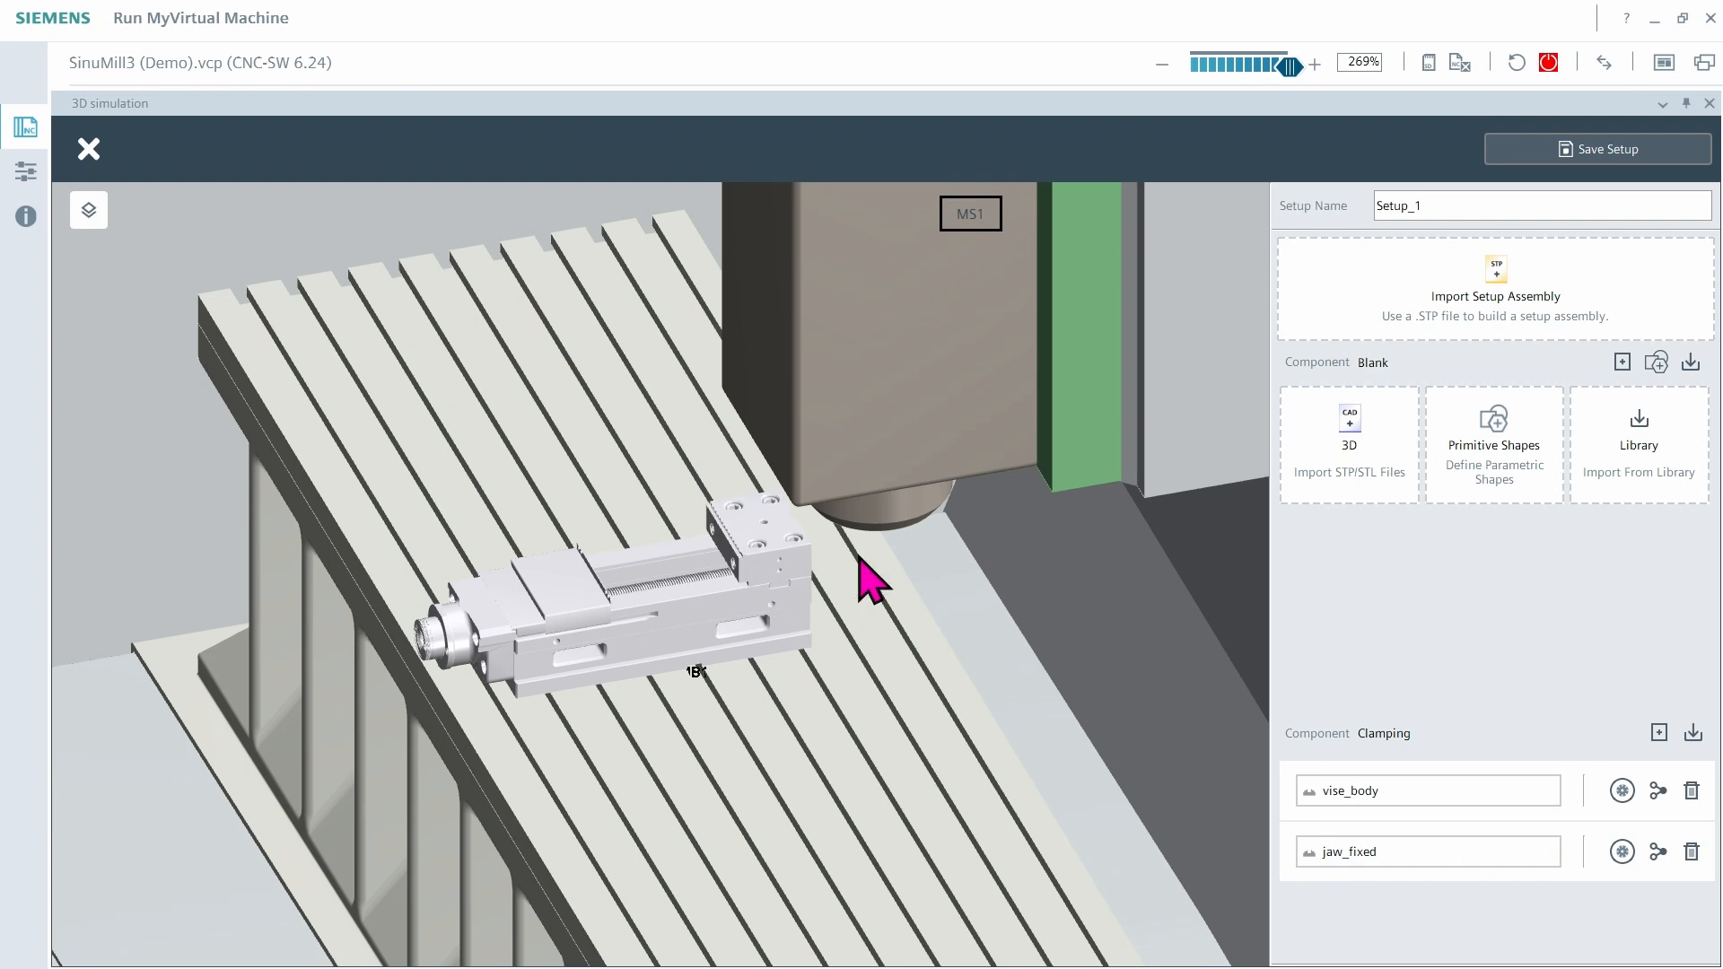
{"action": "left_click", "coordinate": [1695, 735]}
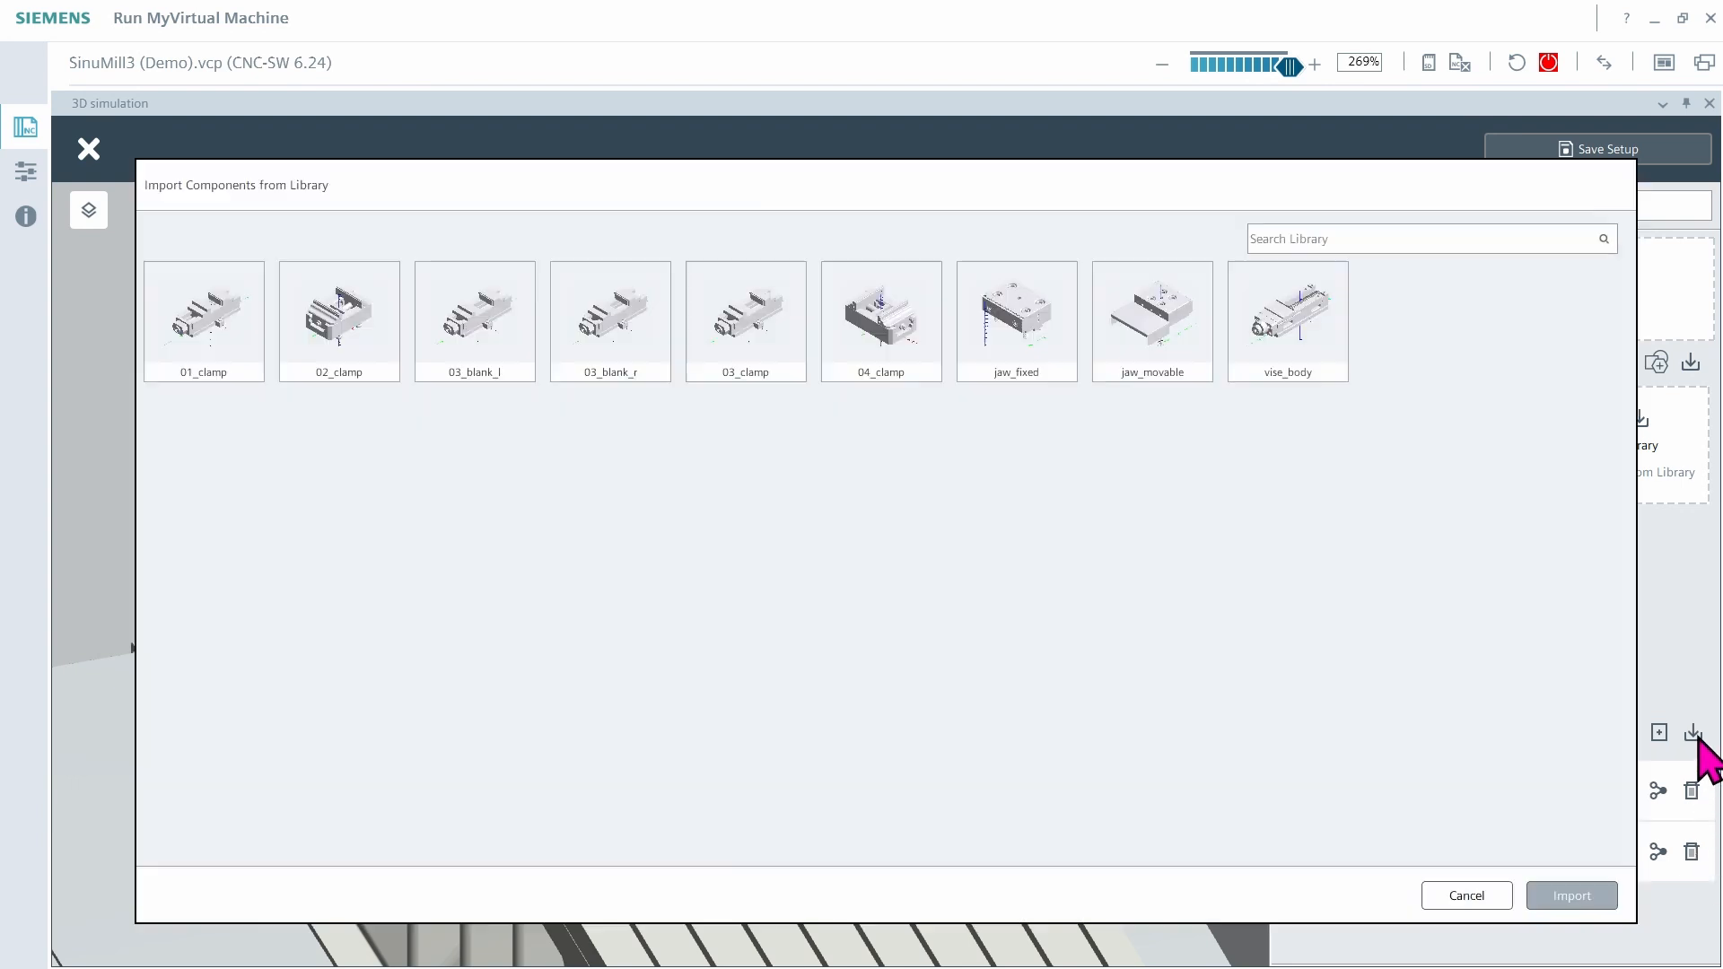
{"action": "left_click", "coordinate": [1163, 334]}
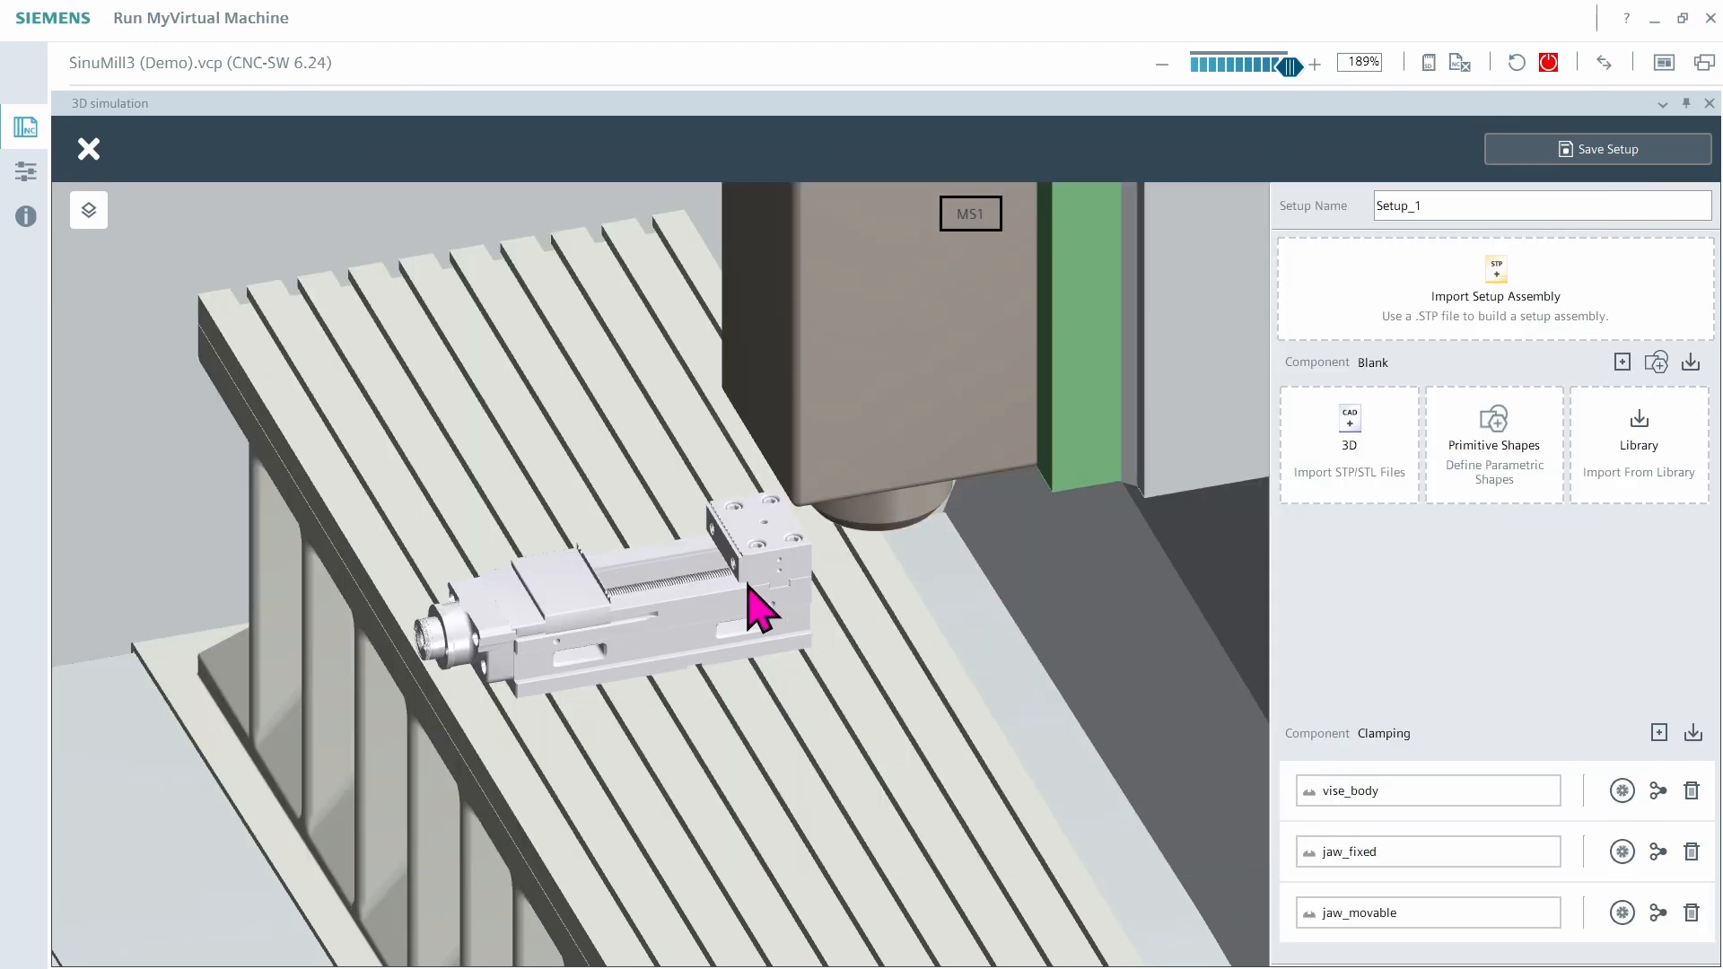
Set the Y value of jaw_movable's mounting point MP1 to 100 mm and save the mounting points
{"action": "middle_click_drag", "start_coordinate": [752, 606], "coordinate": [718, 561]}
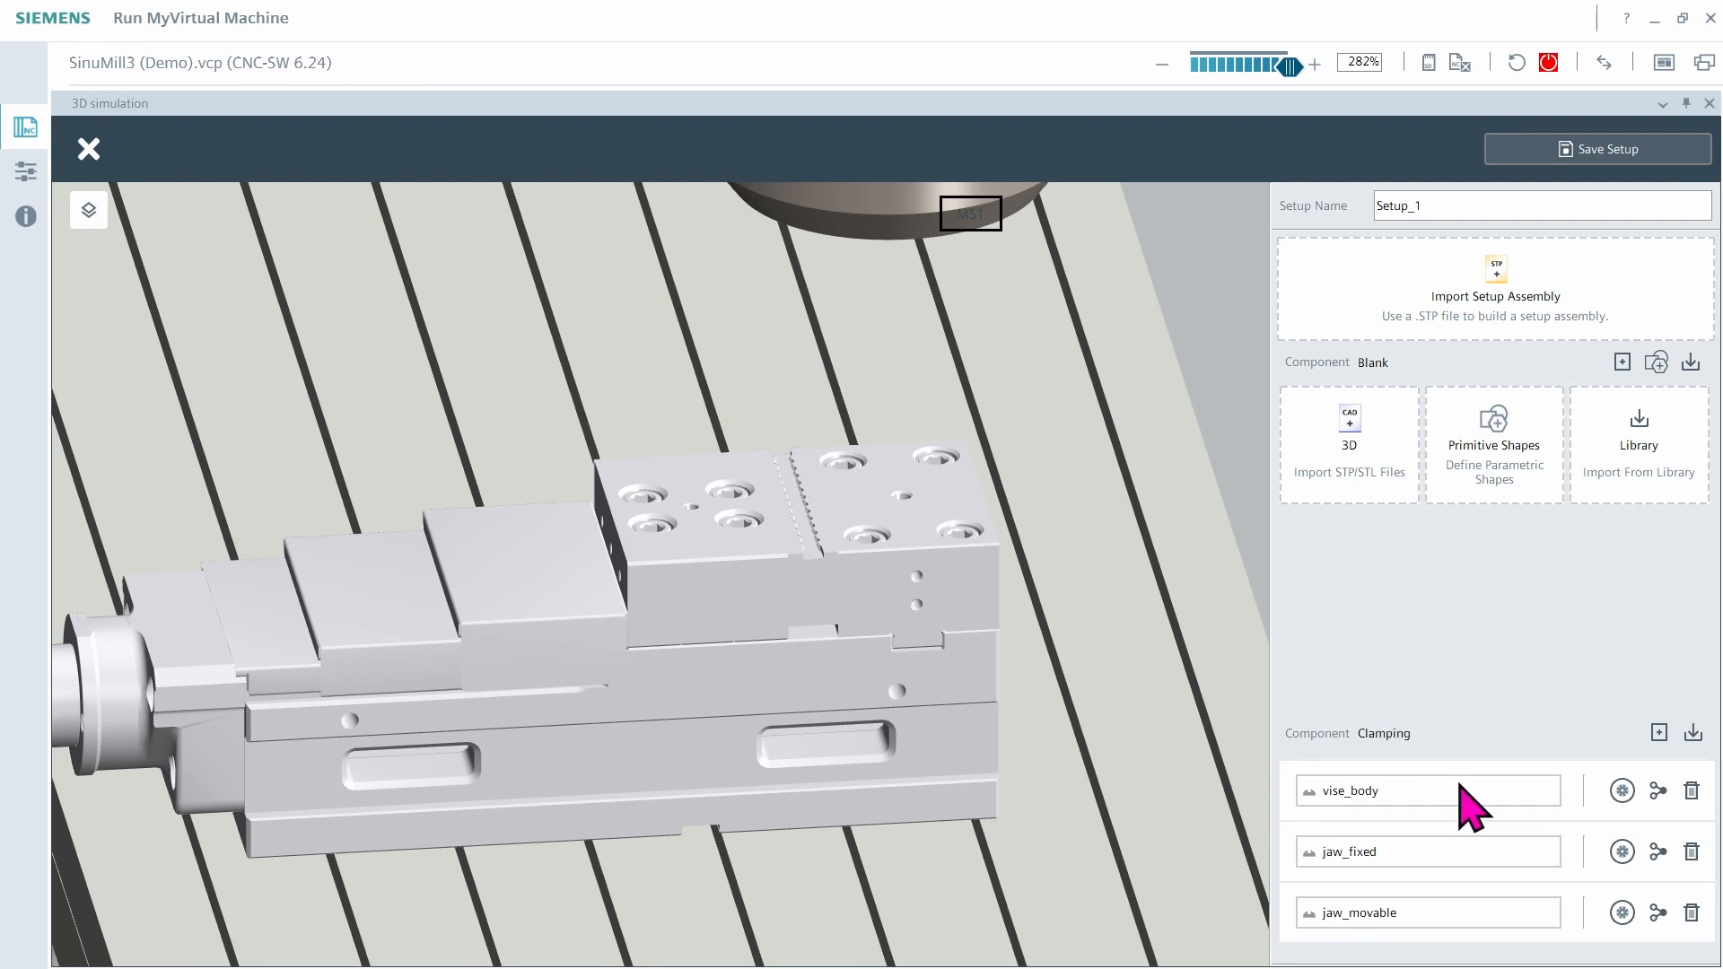
{"action": "left_click", "coordinate": [1658, 913]}
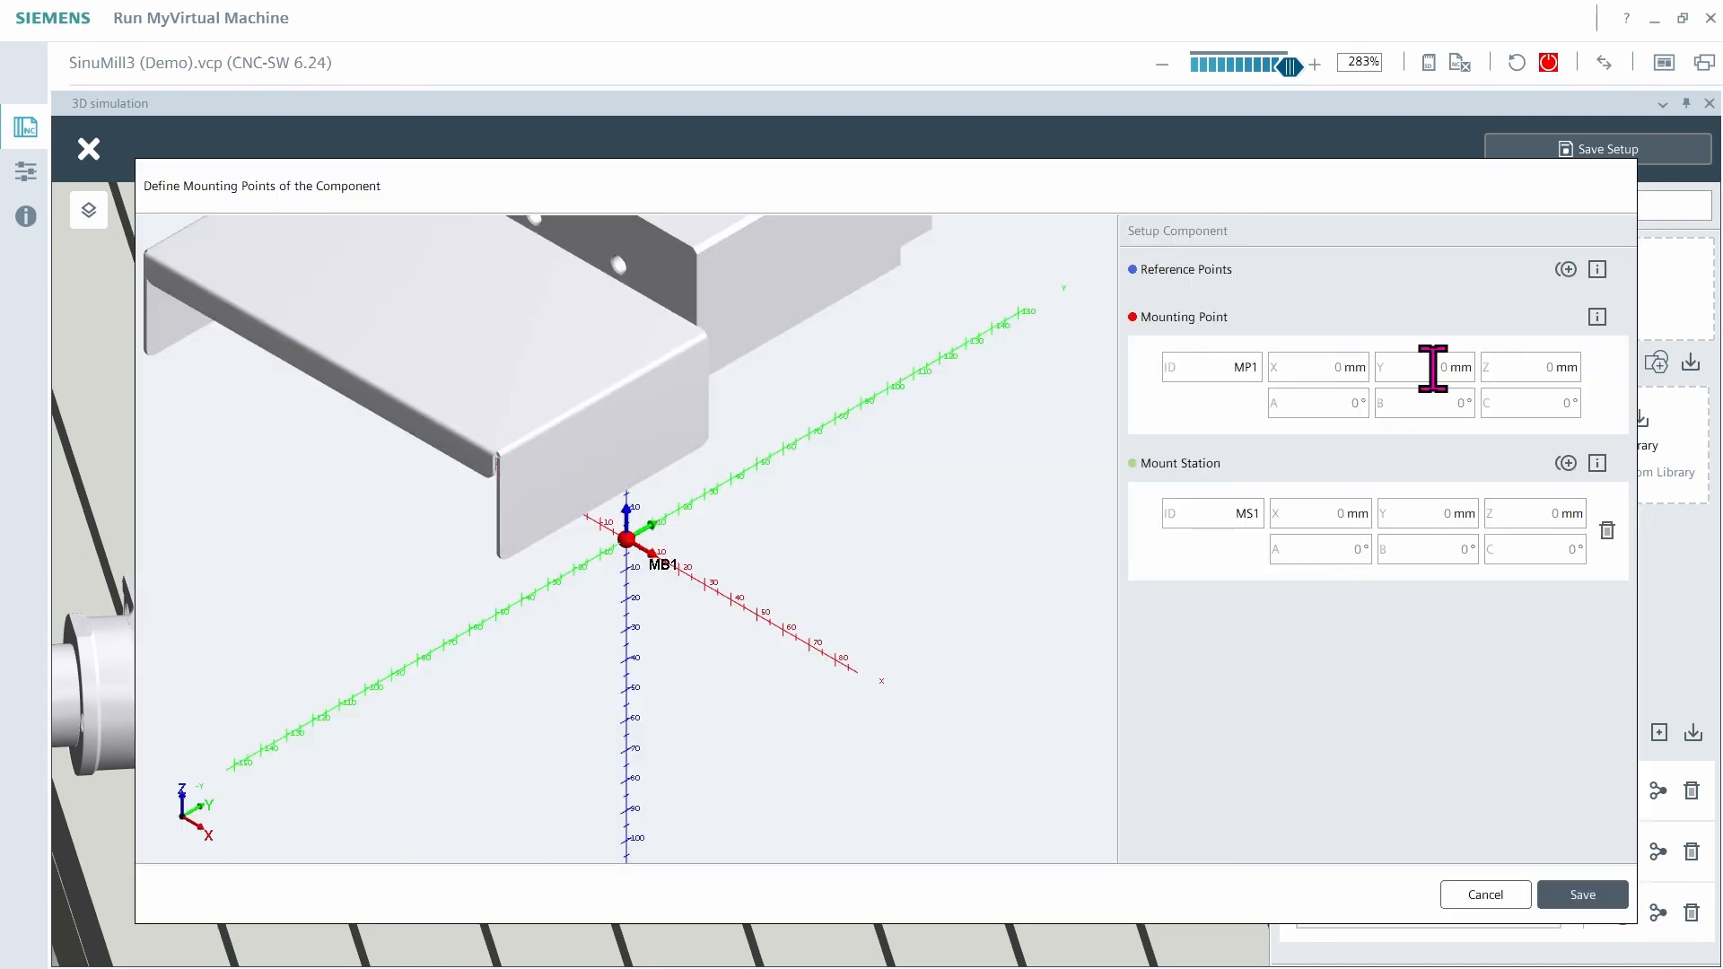
{"action": "type", "text": "100"}
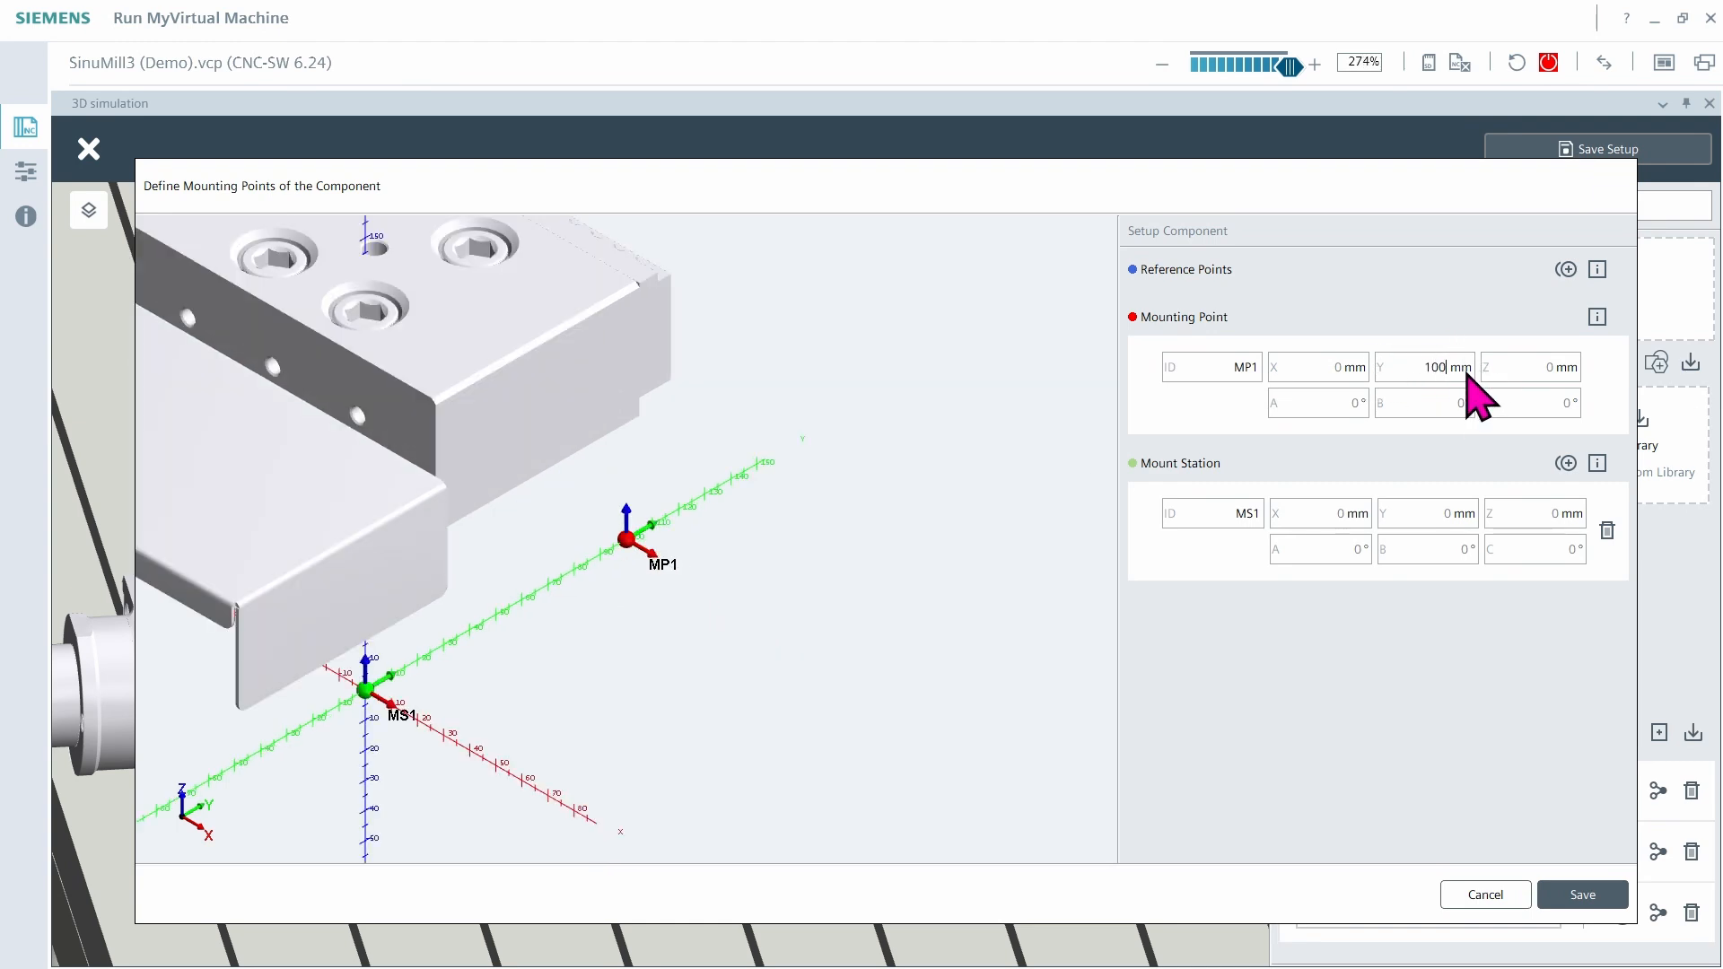
{"action": "left_click", "coordinate": [1602, 896]}
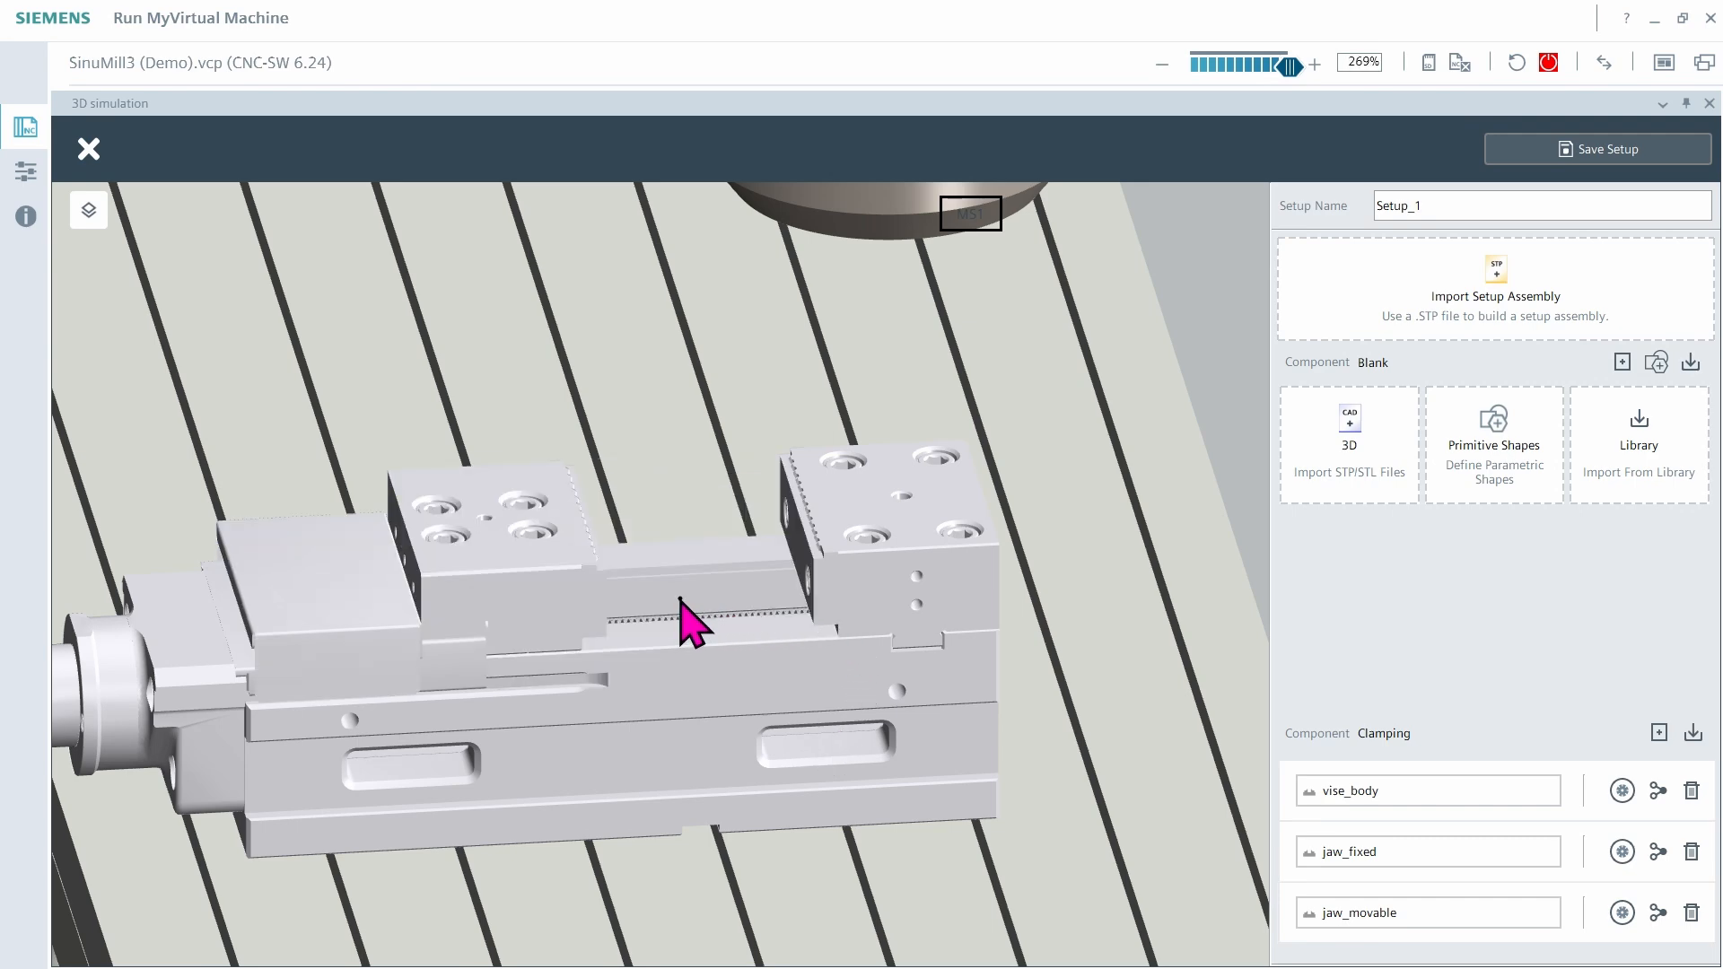
Rename vise_body's mount station to blank, place it at Y 54.5 mm and Z 107 mm, and save it
{"action": "mouse_move", "coordinate": [678, 596]}
{"action": "middle_mouse_down"}
{"action": "mouse_move", "coordinate": [666, 575]}
{"action": "mouse_move", "coordinate": [678, 586]}
{"action": "middle_mouse_up"}
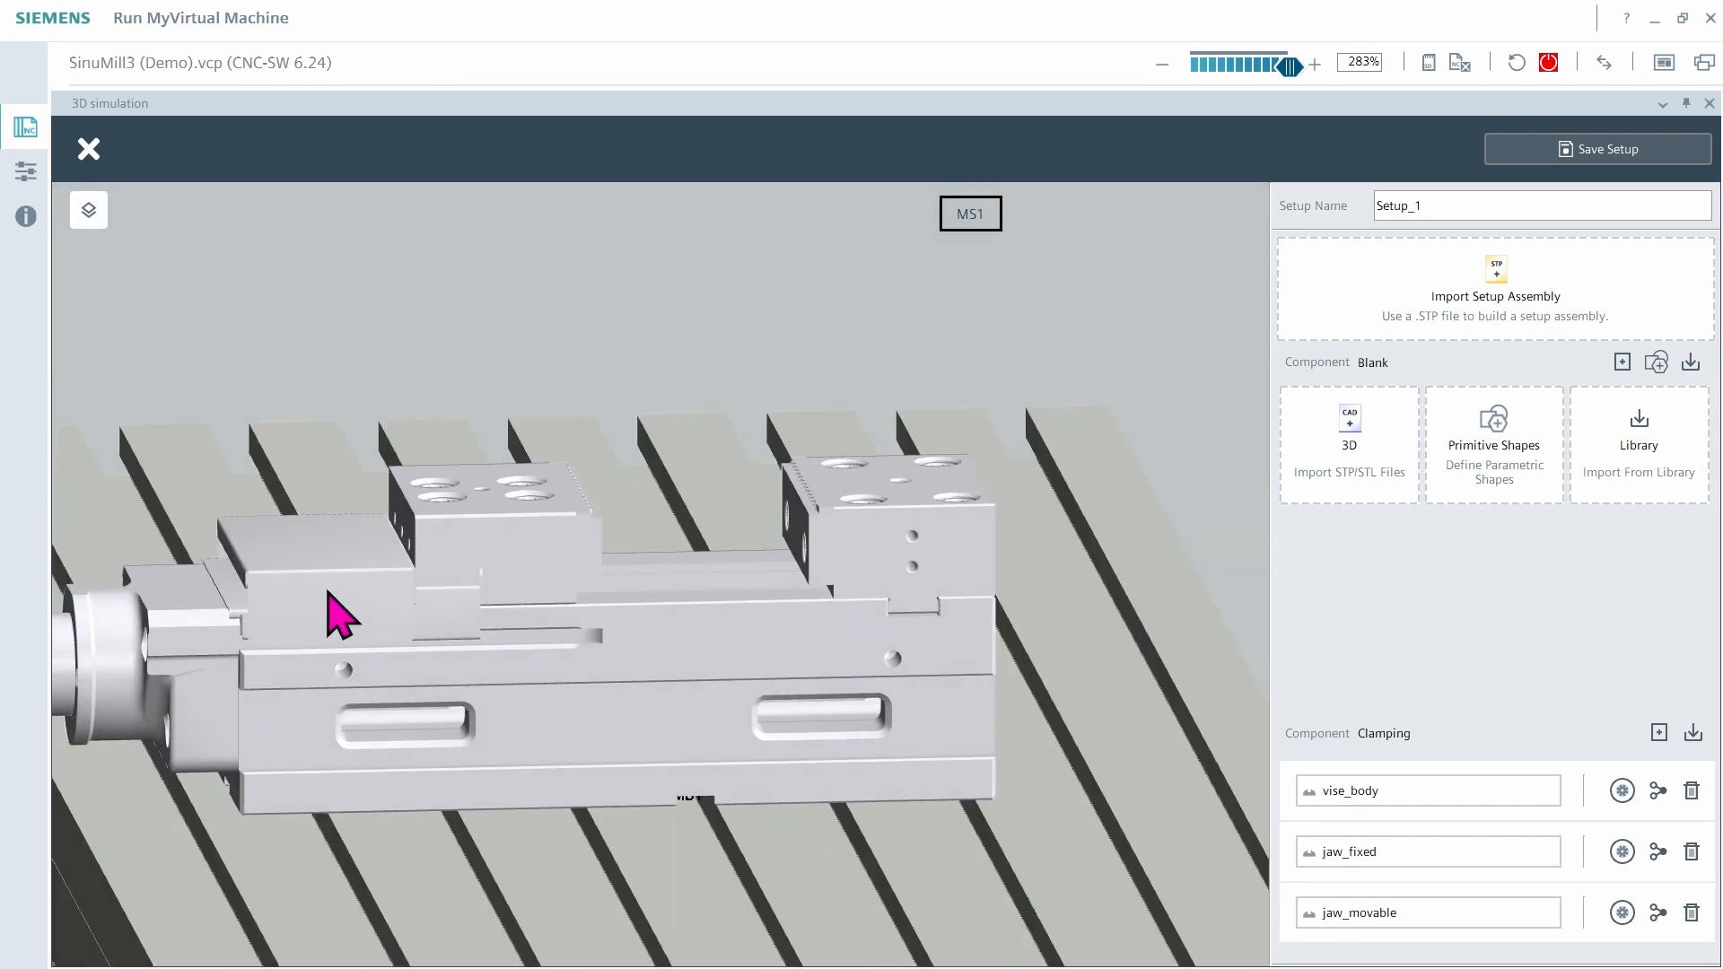
{"action": "scroll", "coordinate": [378, 589], "scroll_direction": "up", "scroll_amount": 5}
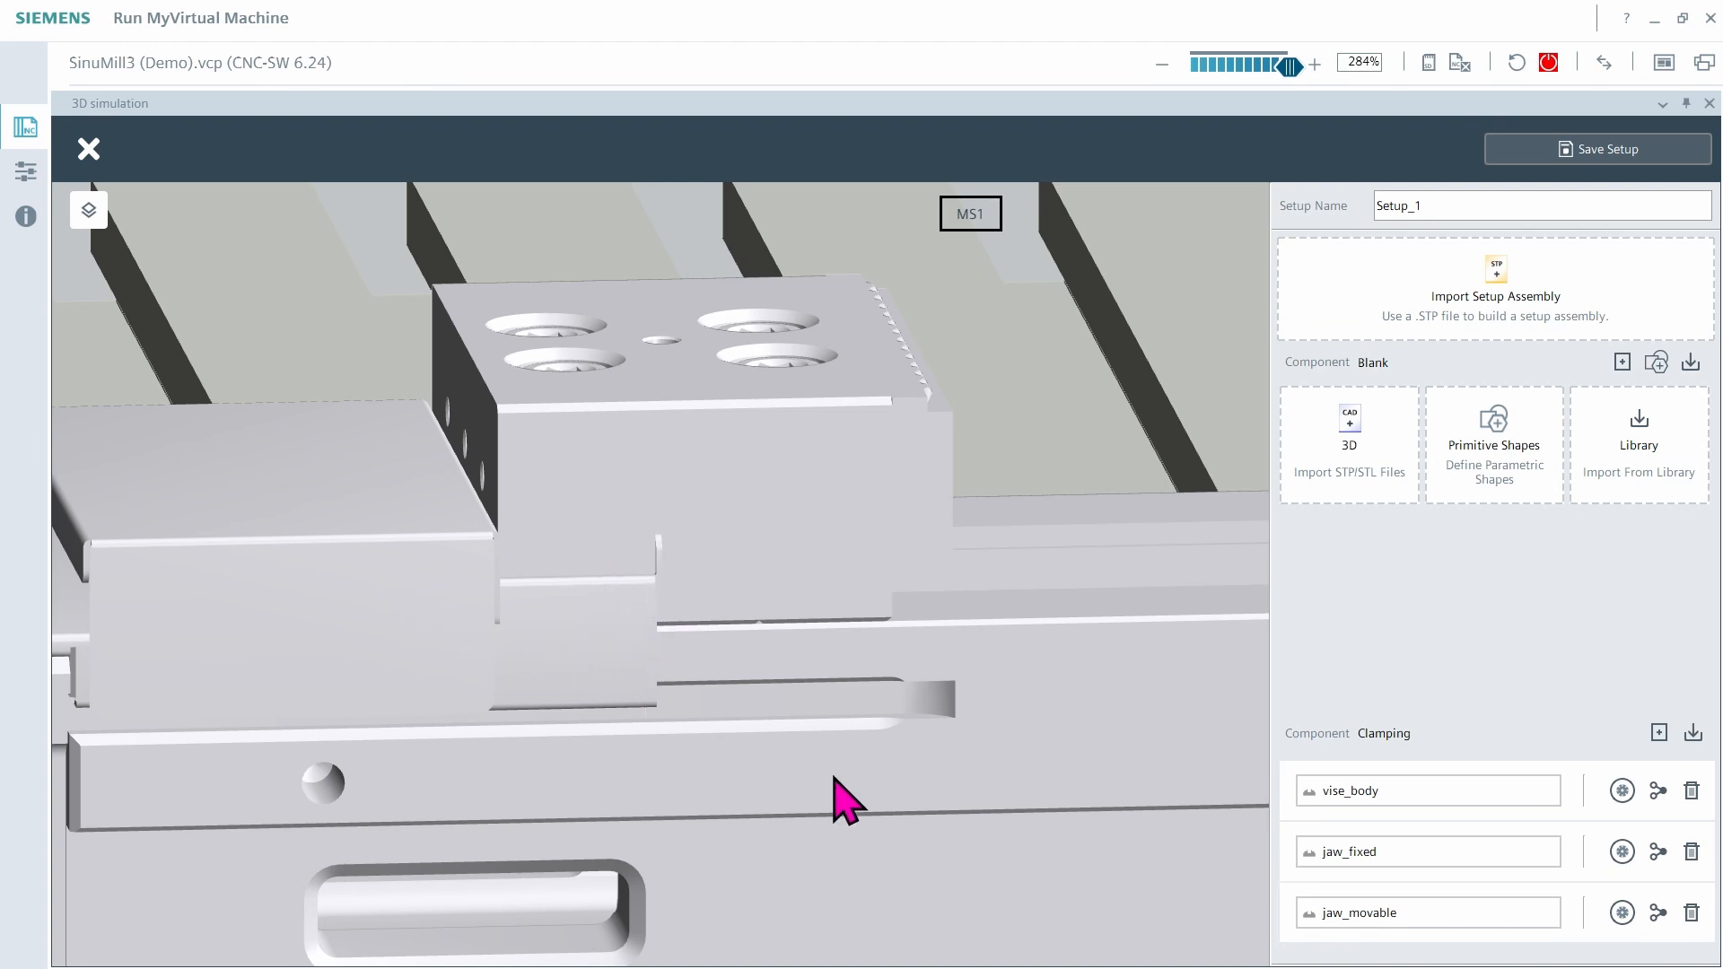
{"action": "scroll", "coordinate": [610, 627], "scroll_direction": "down", "scroll_amount": 4}
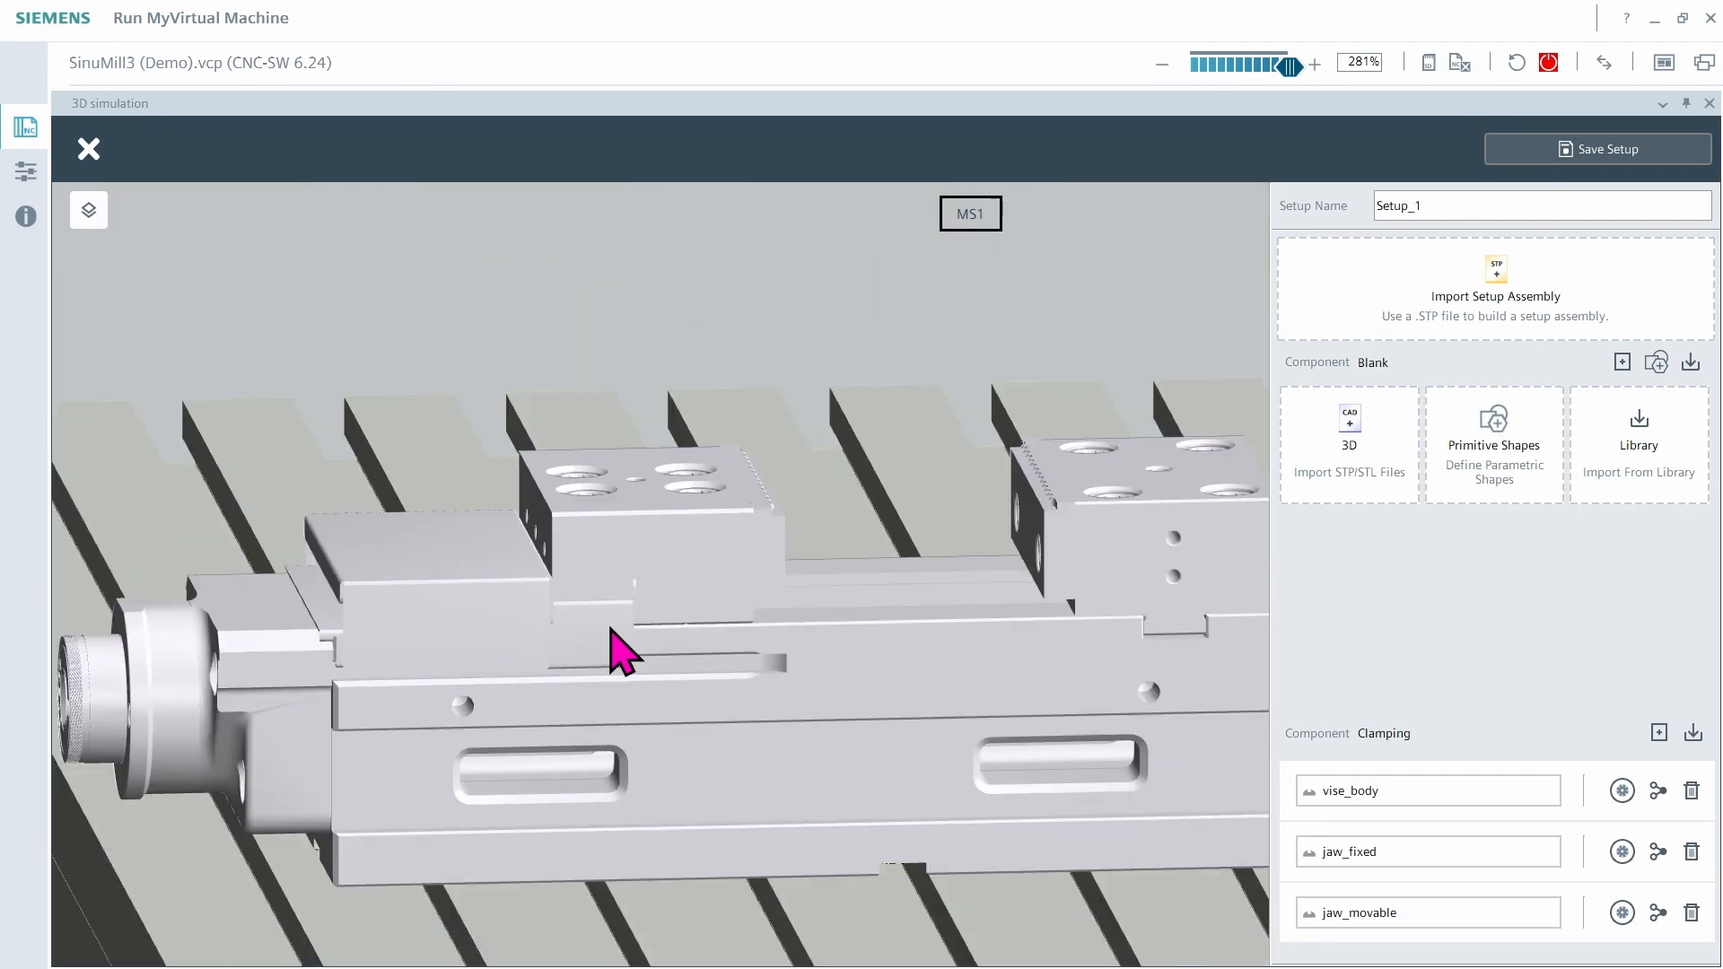
{"action": "mouse_move", "coordinate": [872, 581]}
{"action": "middle_mouse_down"}
{"action": "mouse_move", "coordinate": [845, 588]}
{"action": "mouse_move", "coordinate": [897, 590]}
{"action": "middle_mouse_up"}
{"action": "scroll", "coordinate": [897, 590], "scroll_direction": "down", "scroll_amount": 3}
{"action": "scroll", "coordinate": [1010, 507], "scroll_direction": "up", "scroll_amount": 1}
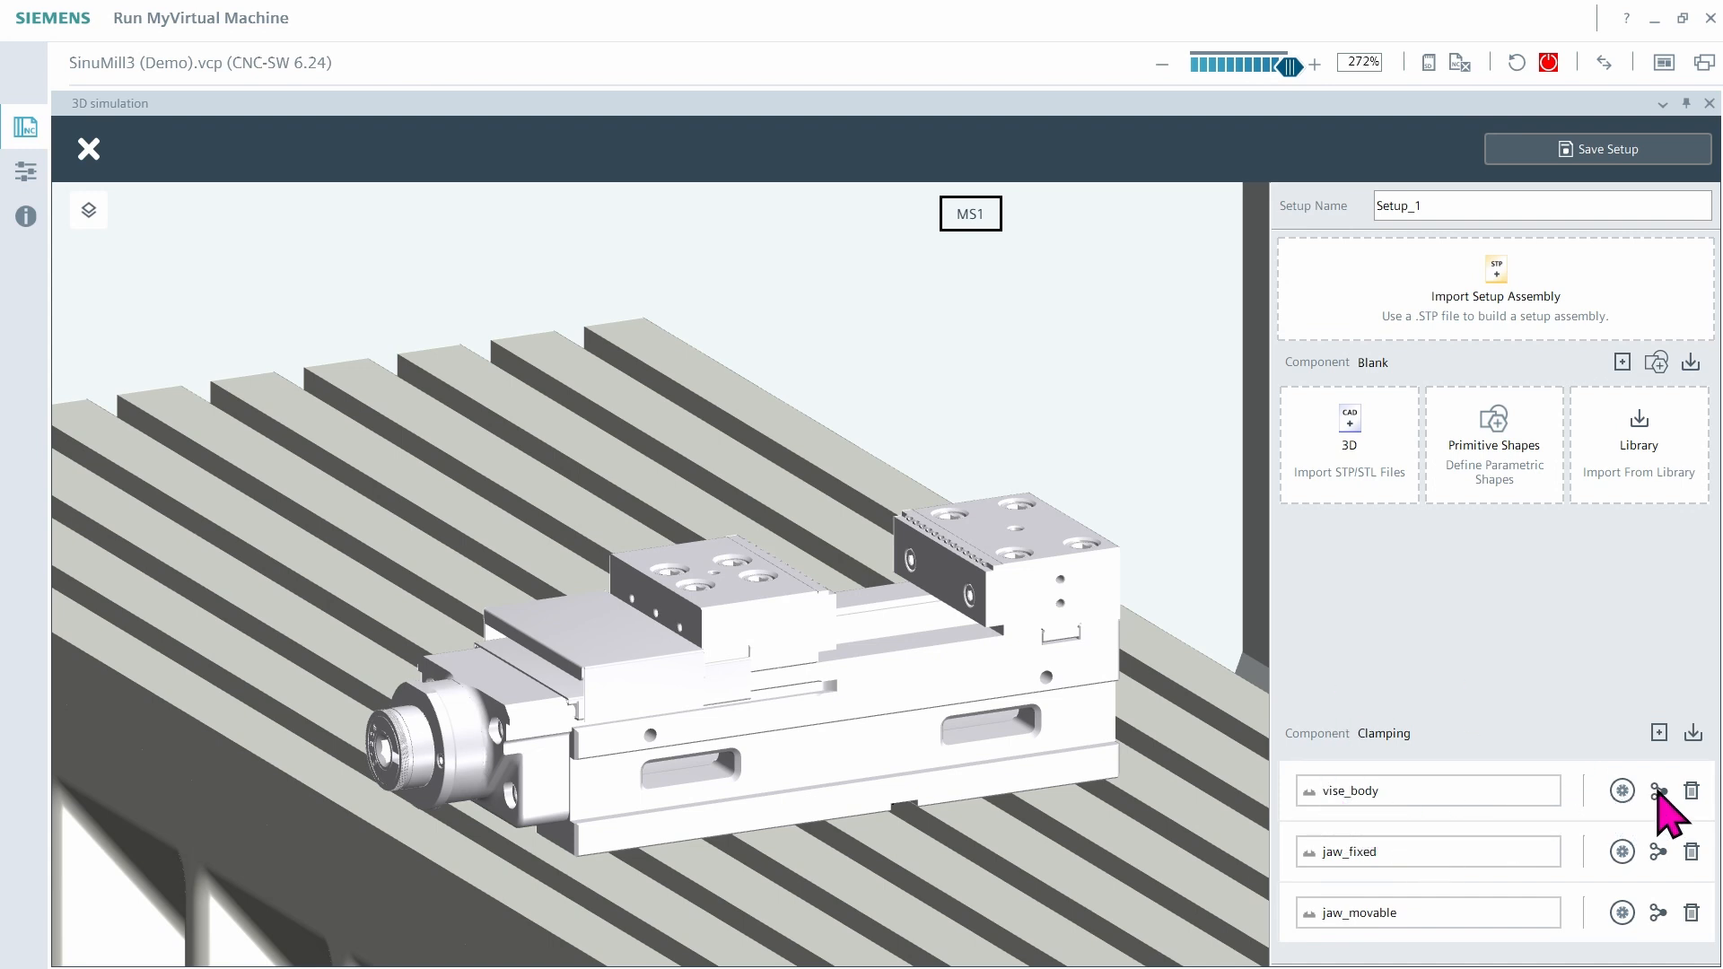
{"action": "left_click", "coordinate": [1659, 792]}
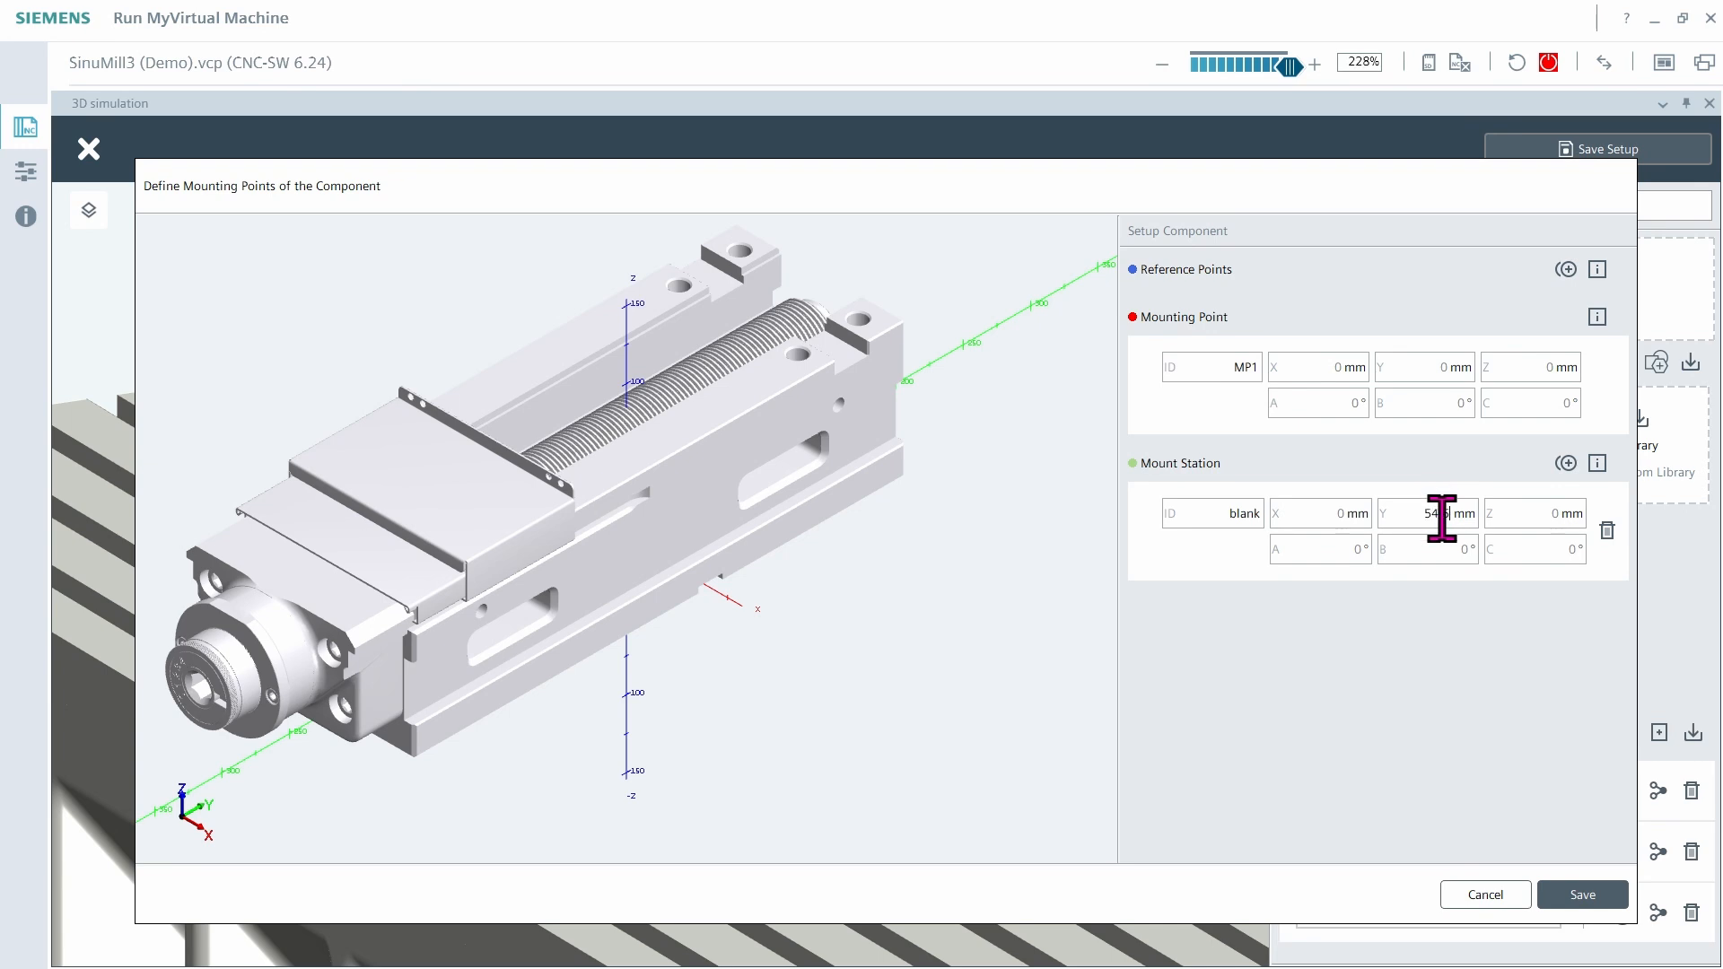
{"action": "left_click", "coordinate": [1523, 514]}
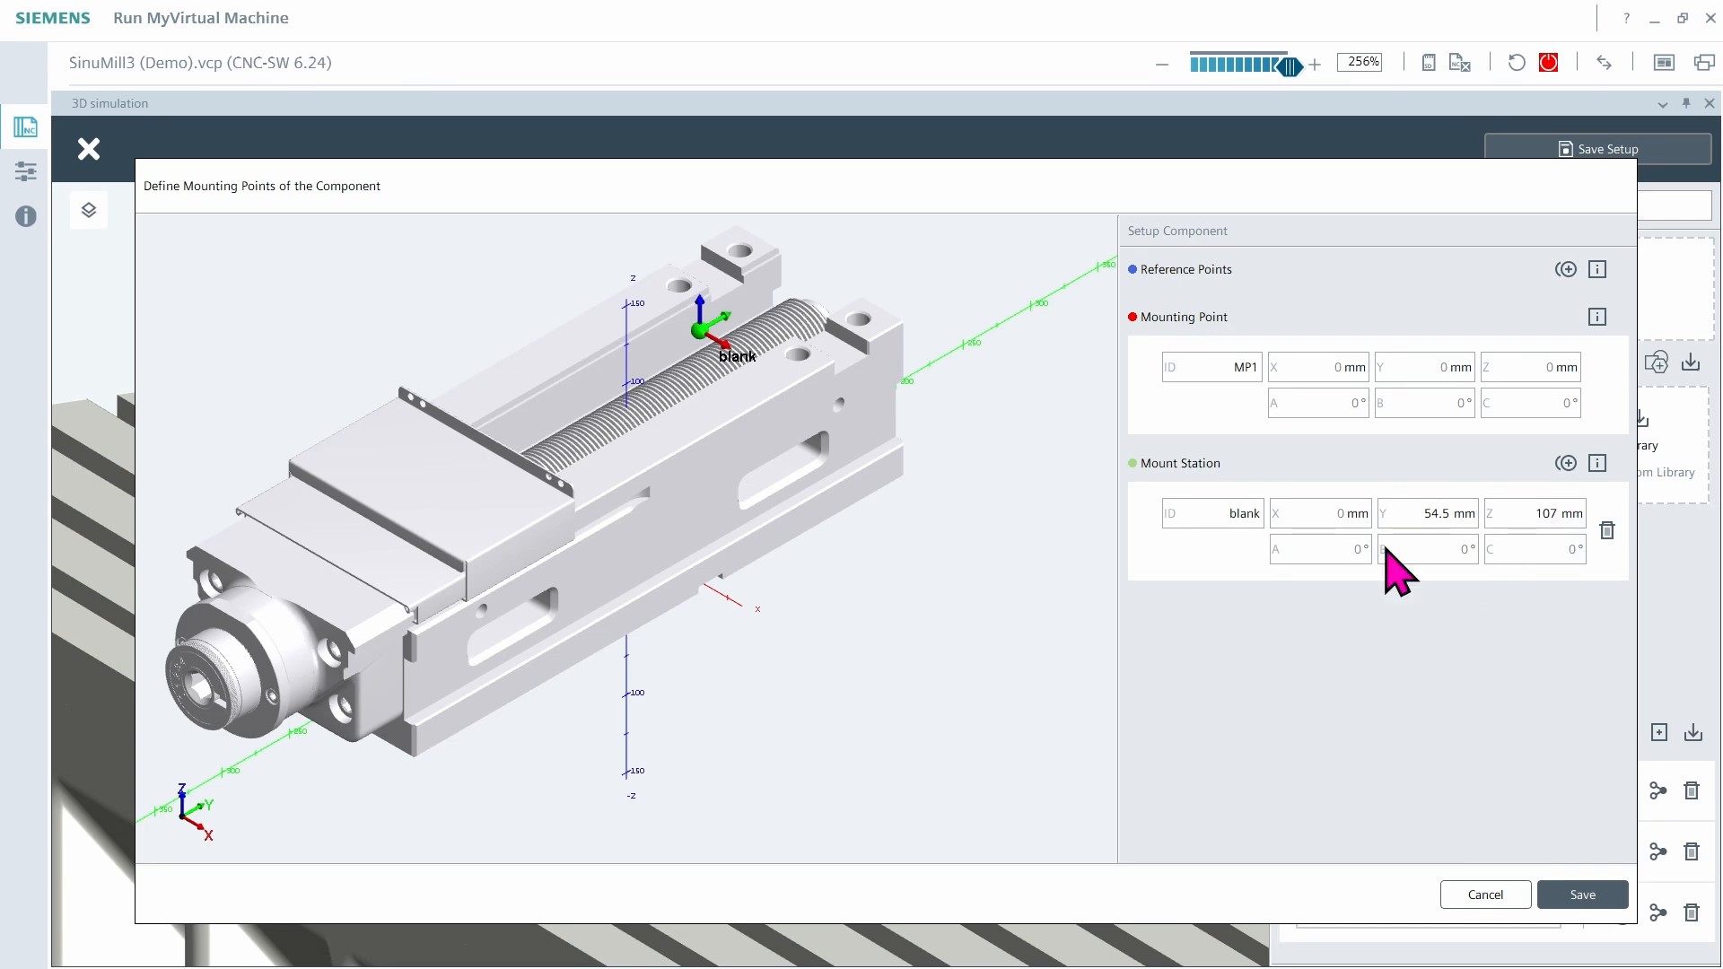
{"action": "middle_click_drag", "start_coordinate": [671, 422], "coordinate": [636, 420]}
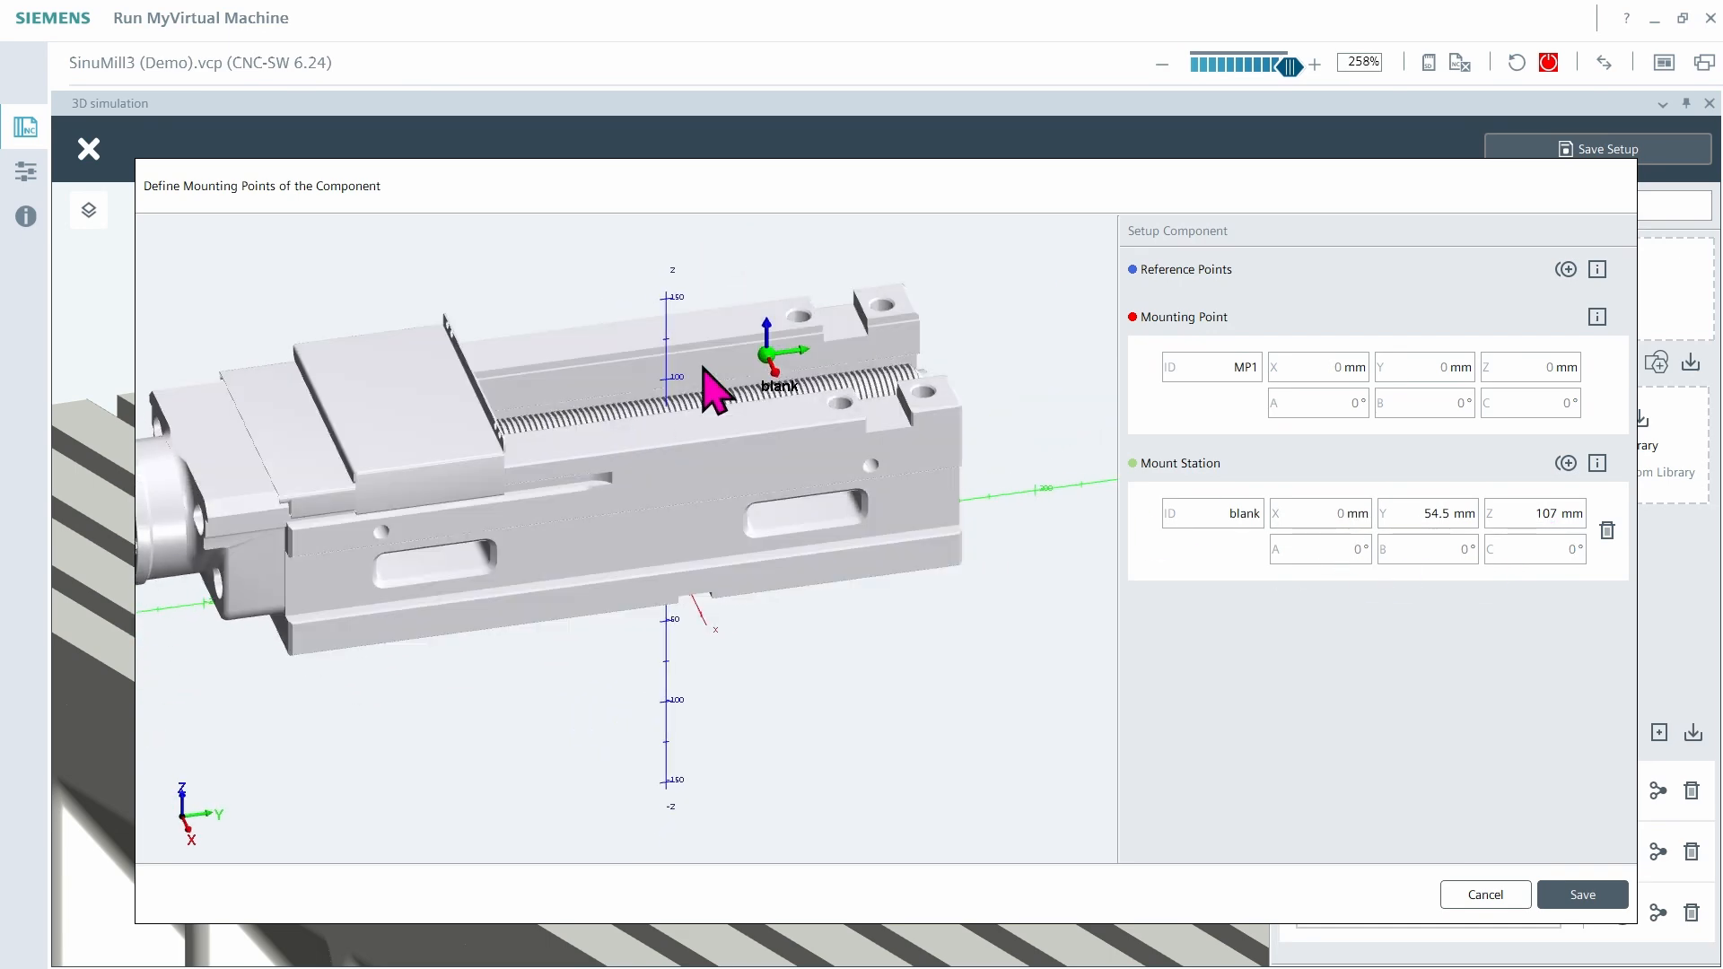
{"action": "scroll", "coordinate": [769, 365], "scroll_direction": "up", "scroll_amount": 5}
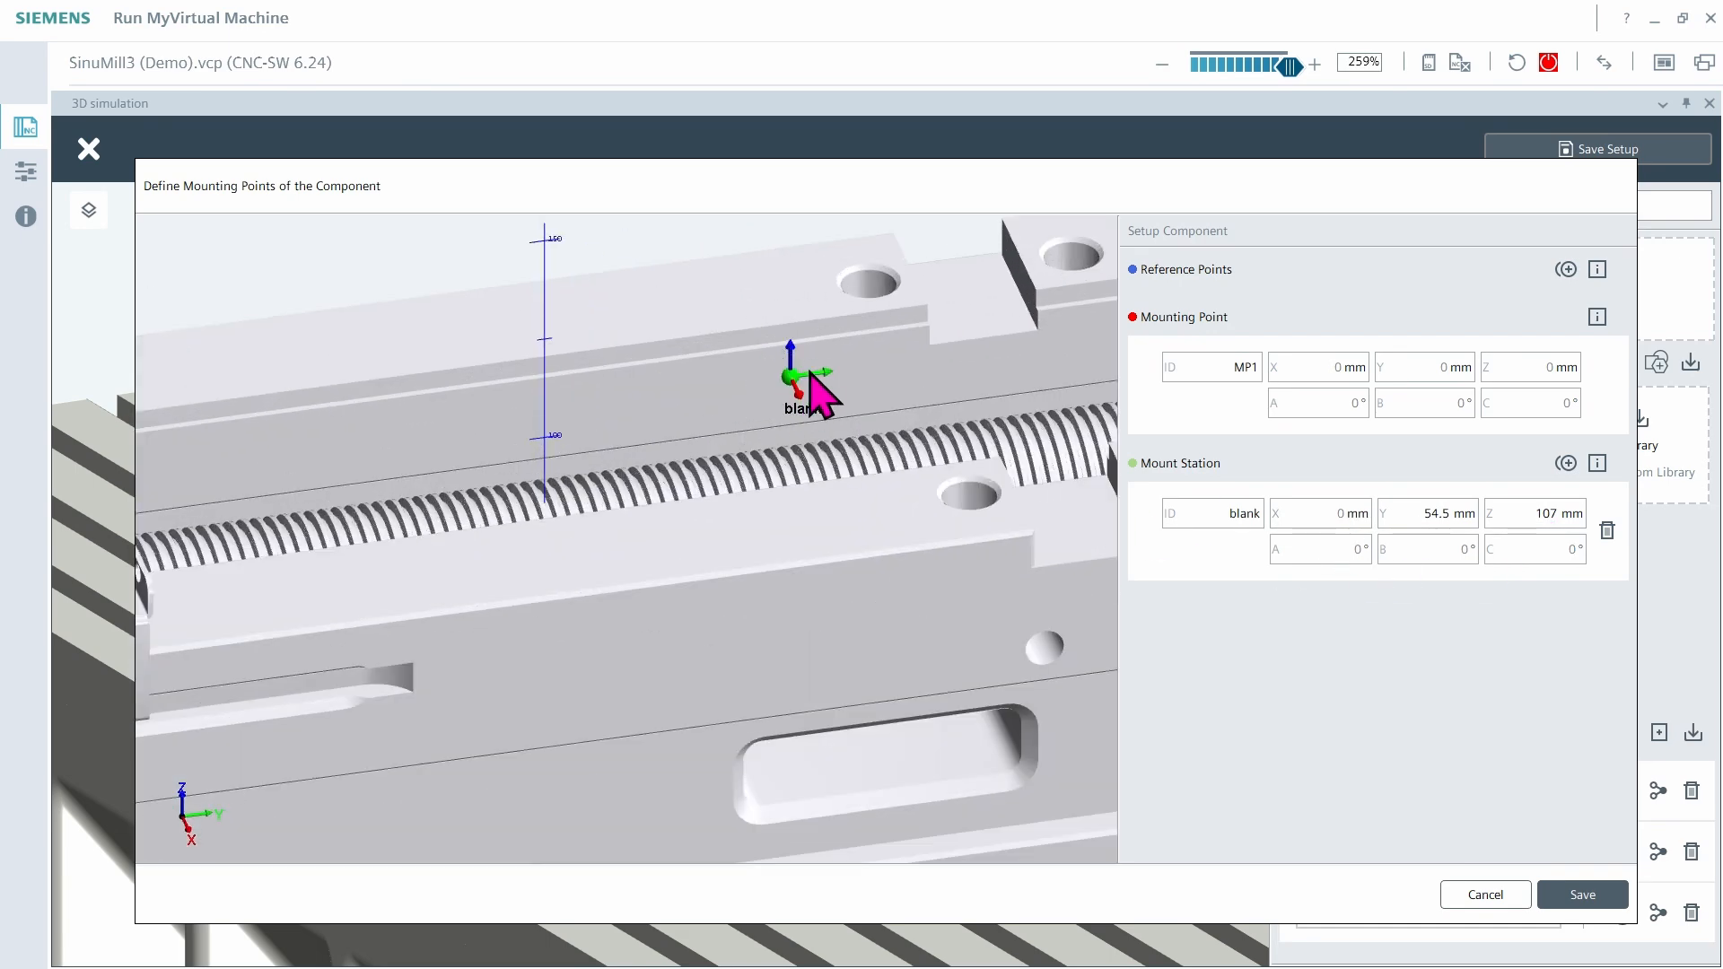
{"action": "left_click", "coordinate": [1585, 900]}
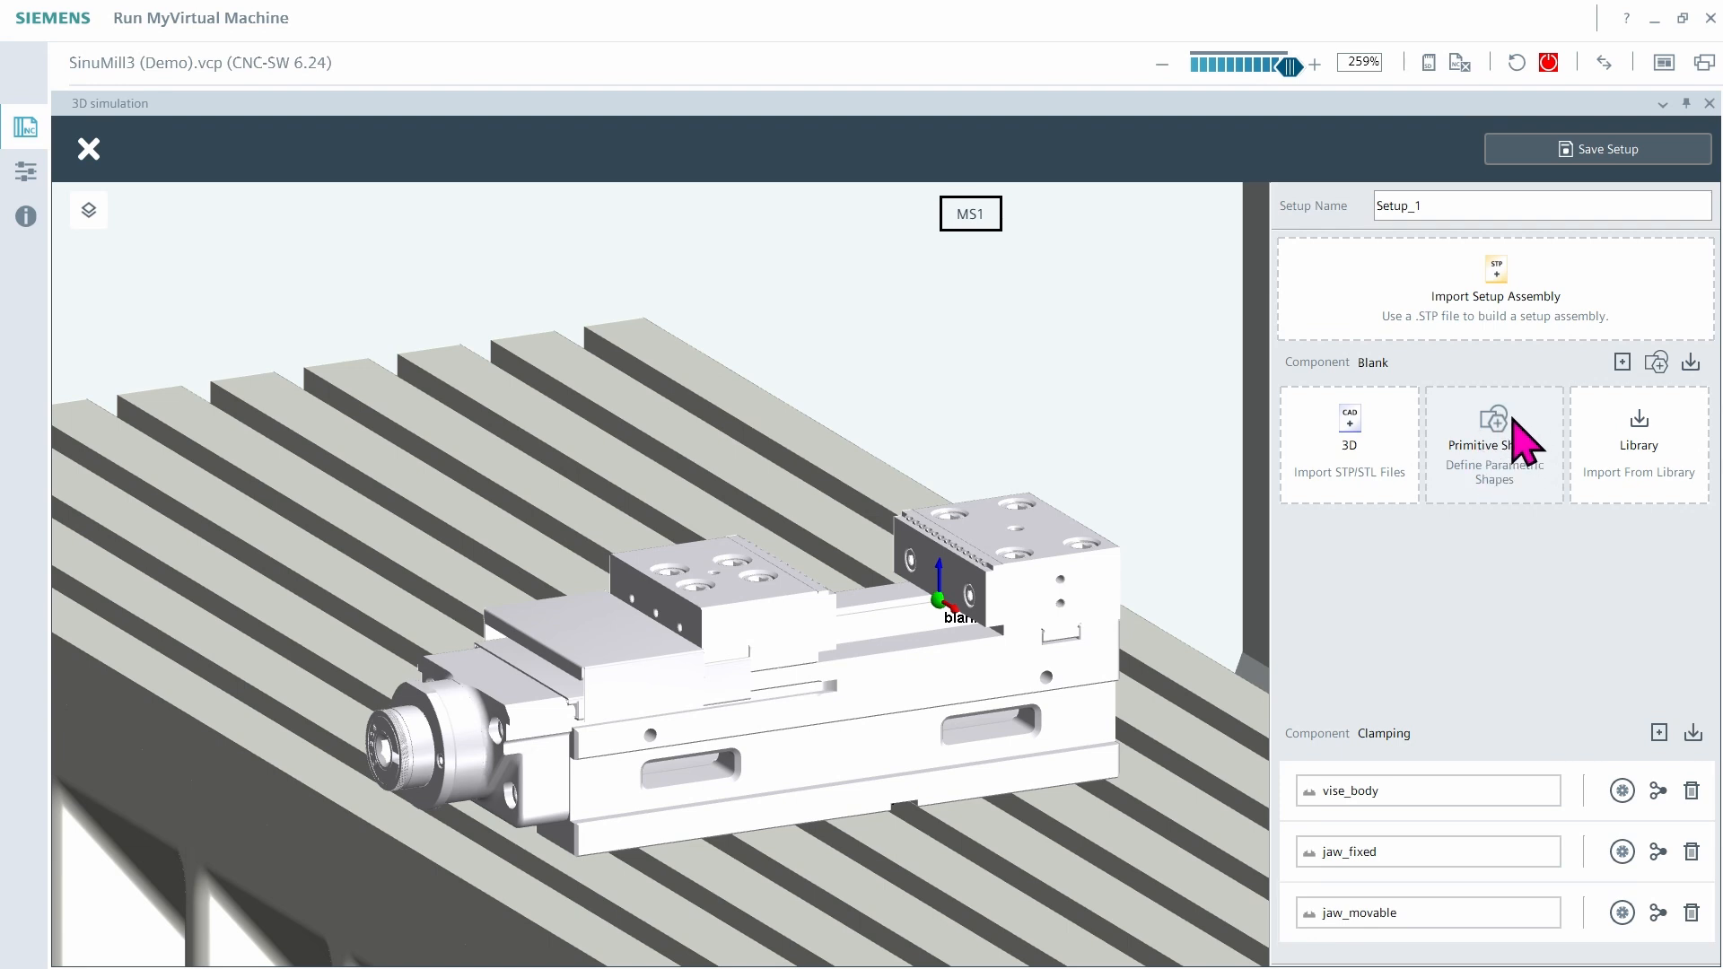
Add a primitive box blank with dimensions X 100 mm, Y 100 mm and Z 150 mm to the setup
{"action": "left_click", "coordinate": [1521, 468]}
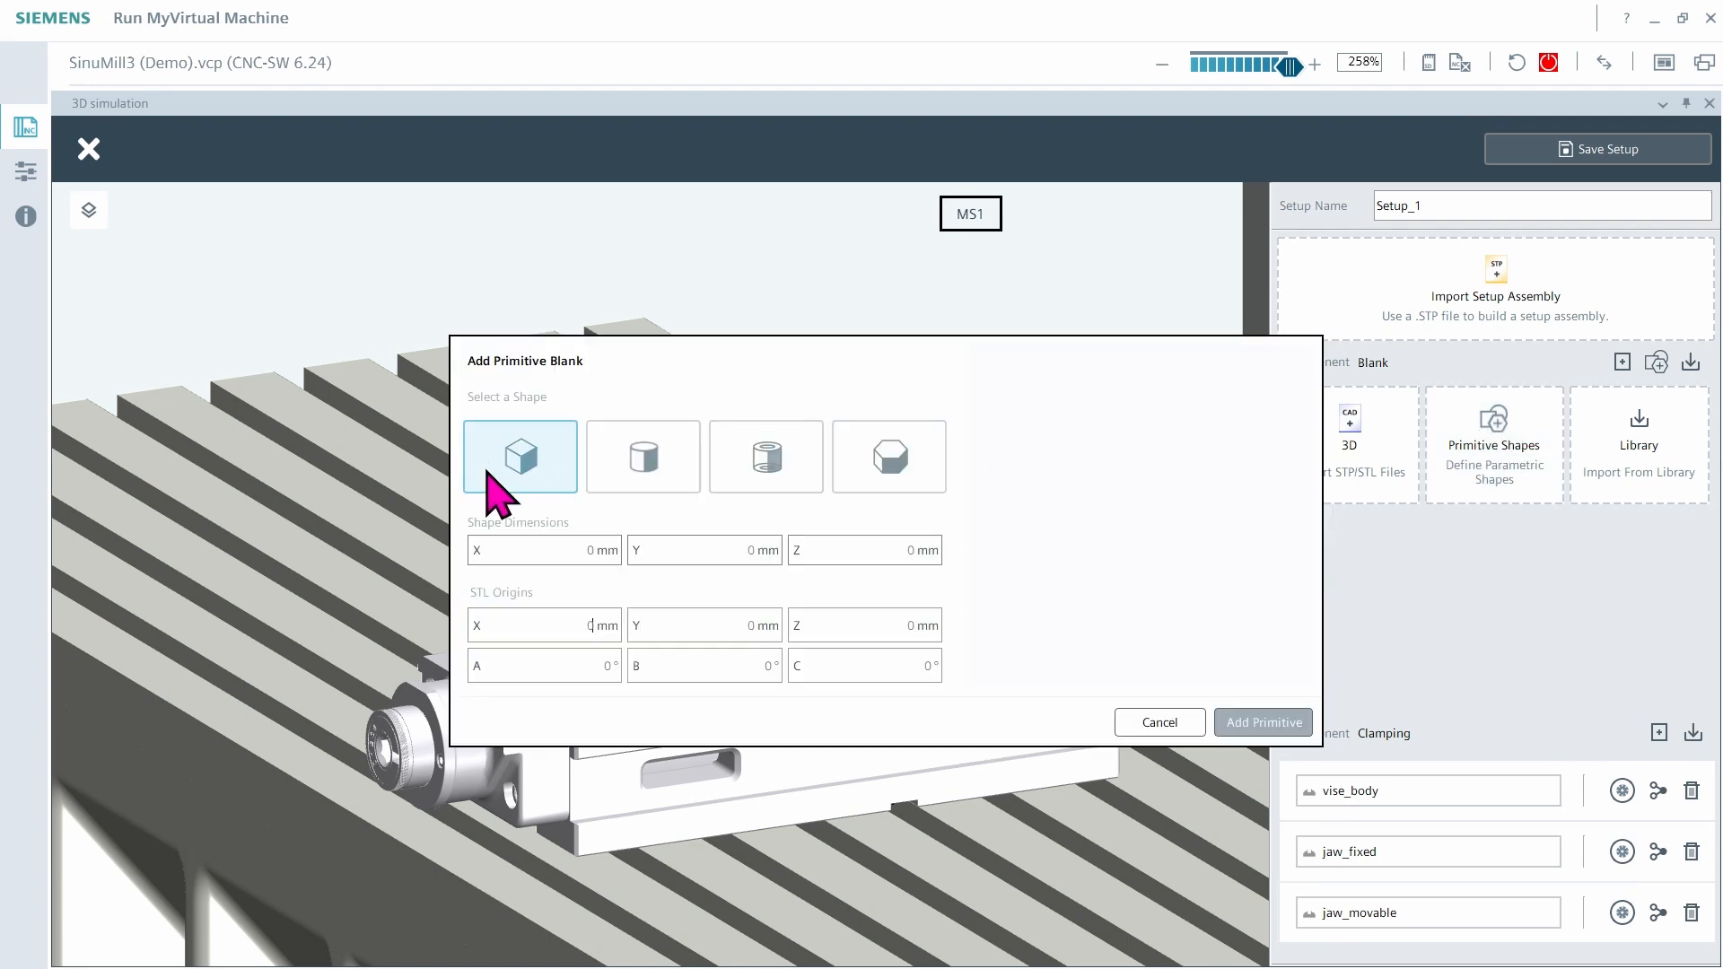
{"action": "left_click", "coordinate": [568, 551]}
{"action": "type", "text": "100"}
{"action": "left_click", "coordinate": [721, 557]}
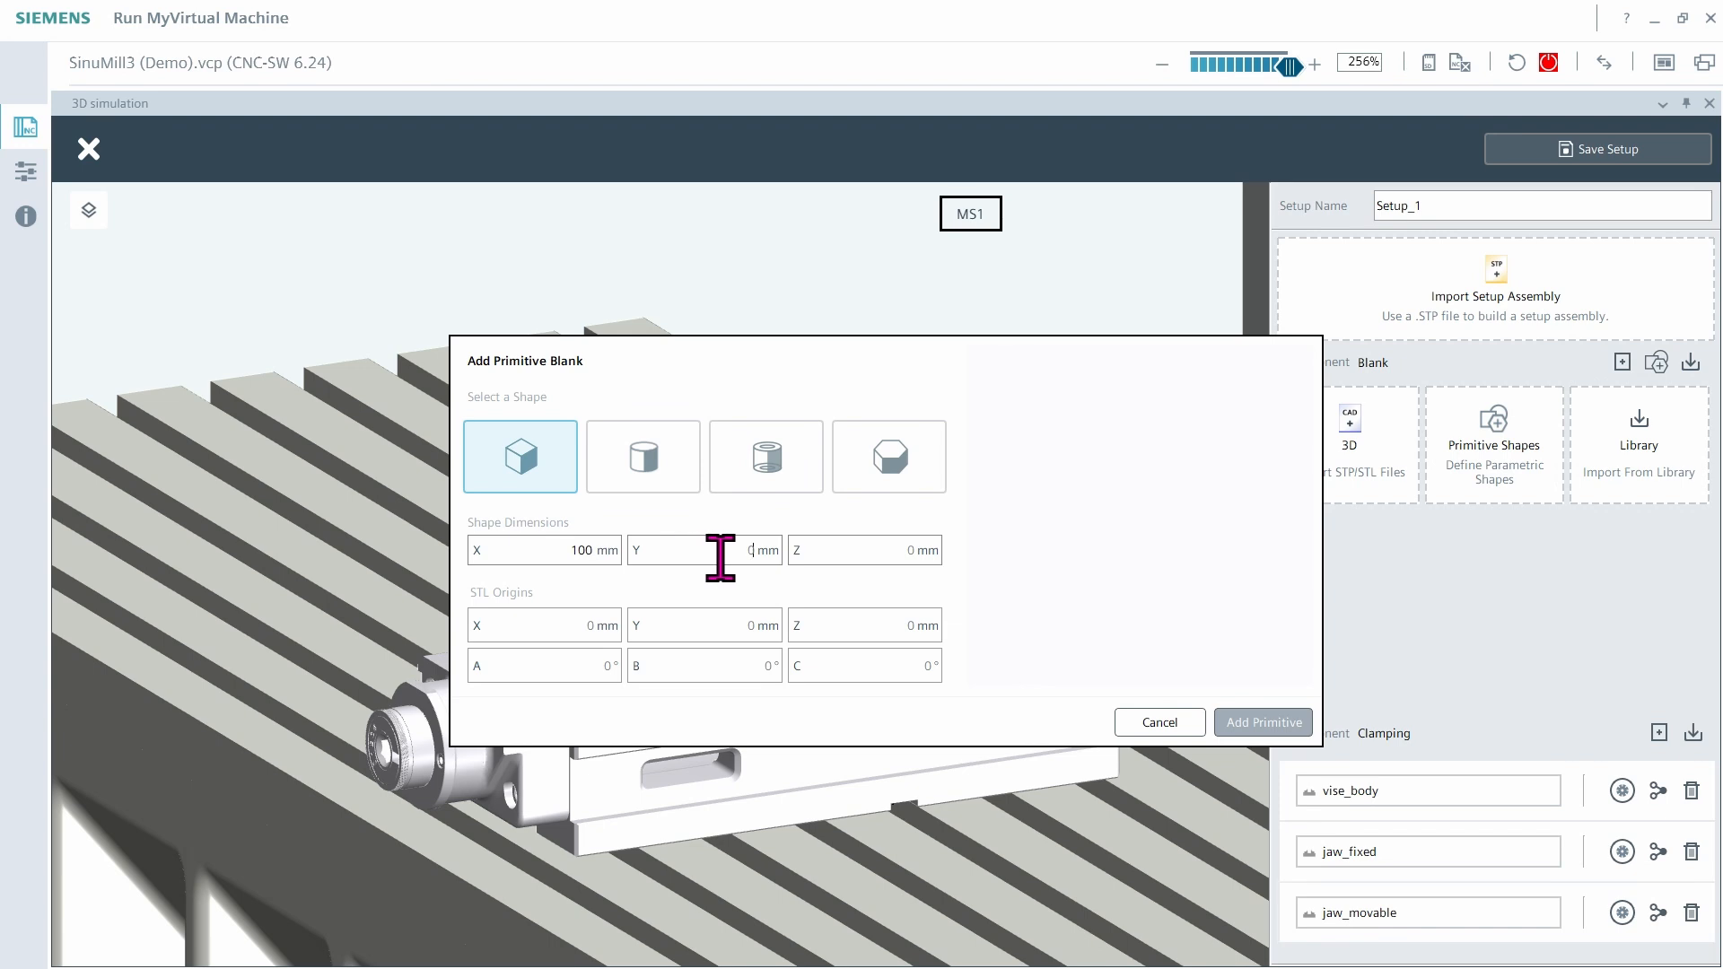
{"action": "type", "text": "100"}
{"action": "left_click", "coordinate": [882, 551]}
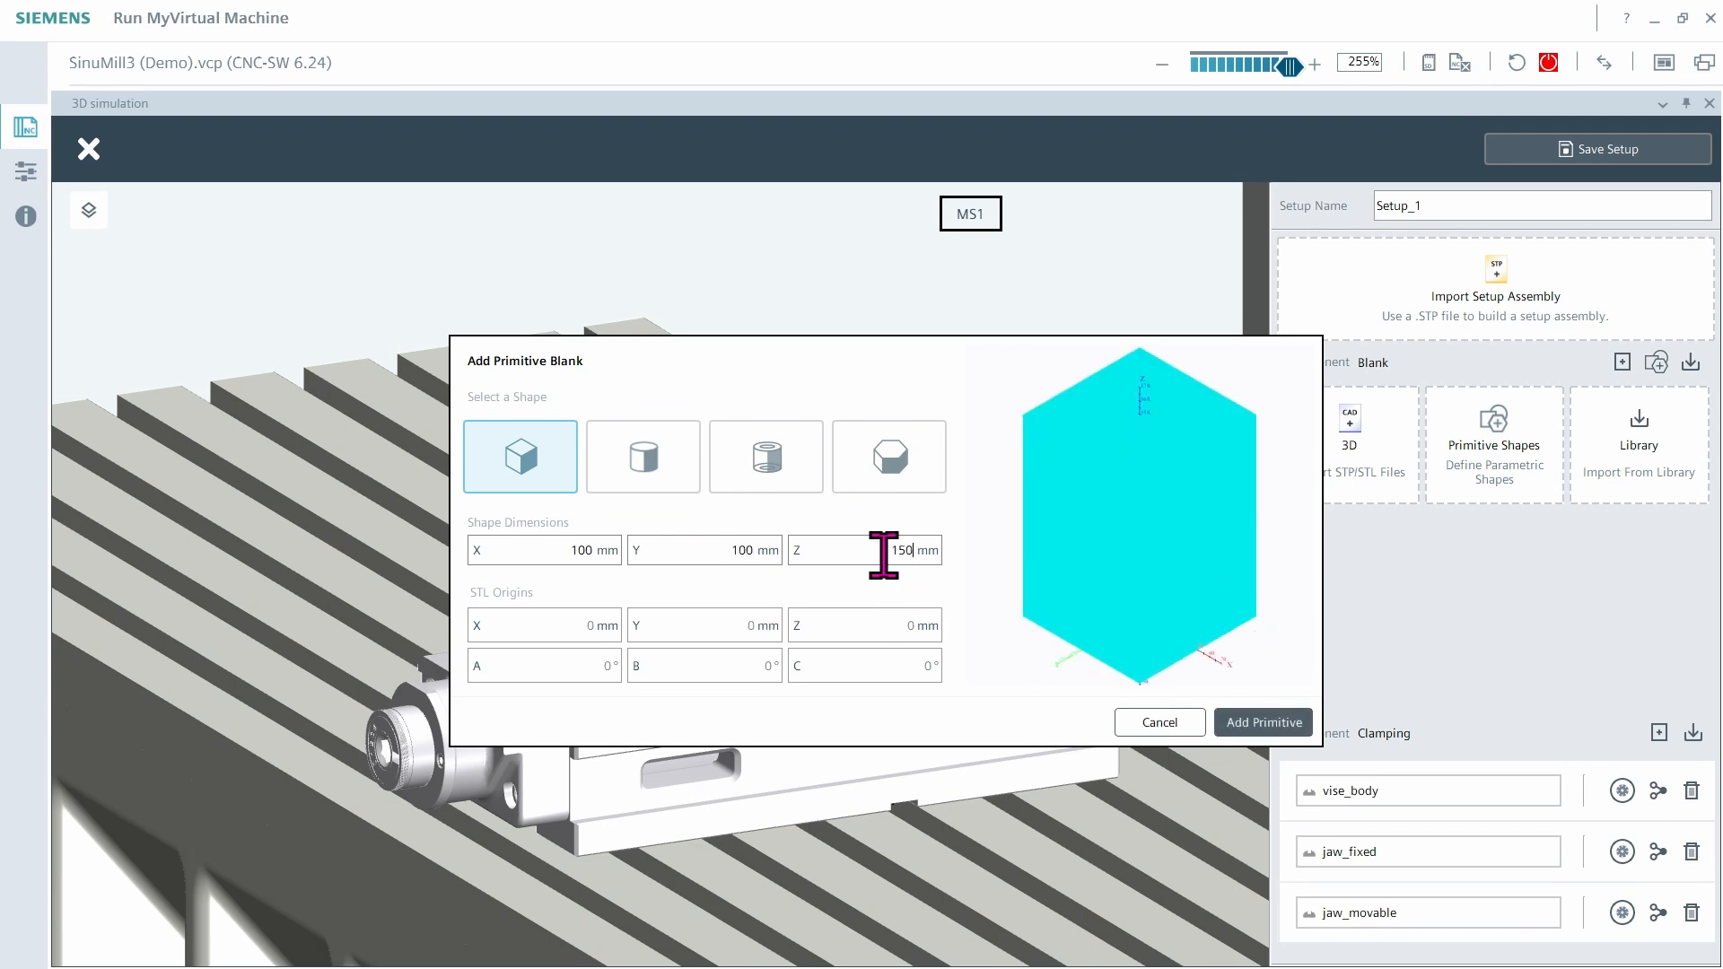
{"action": "type", "text": "150"}
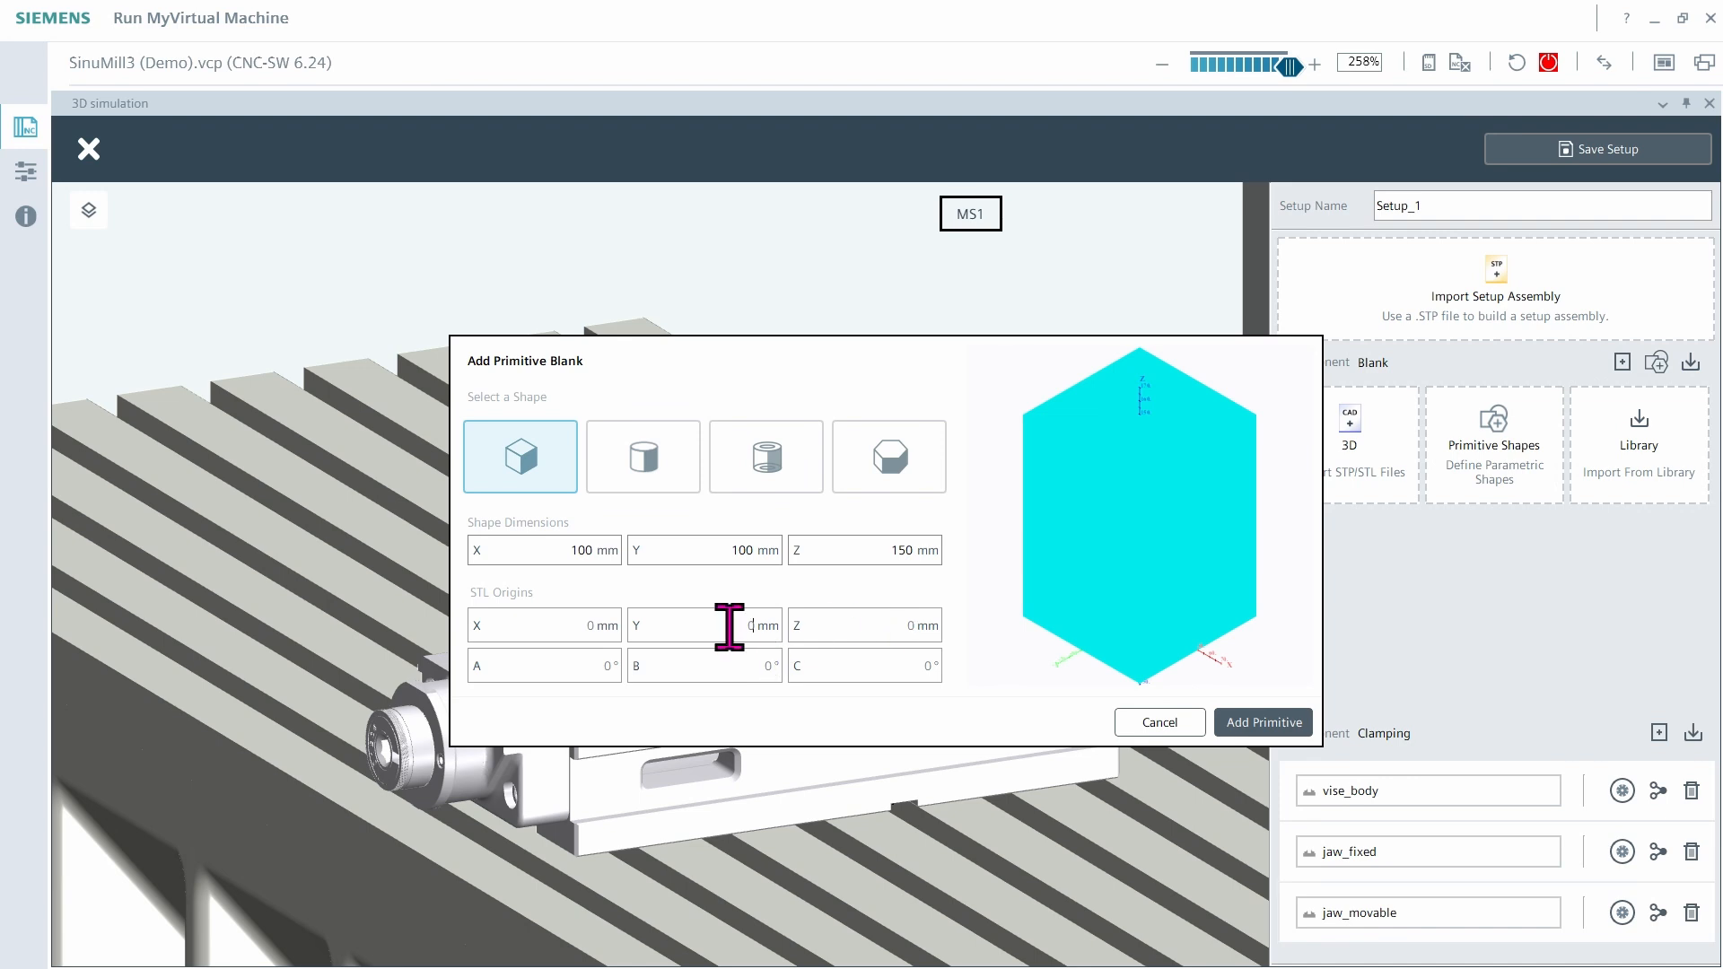
{"action": "left_click", "coordinate": [1257, 724]}
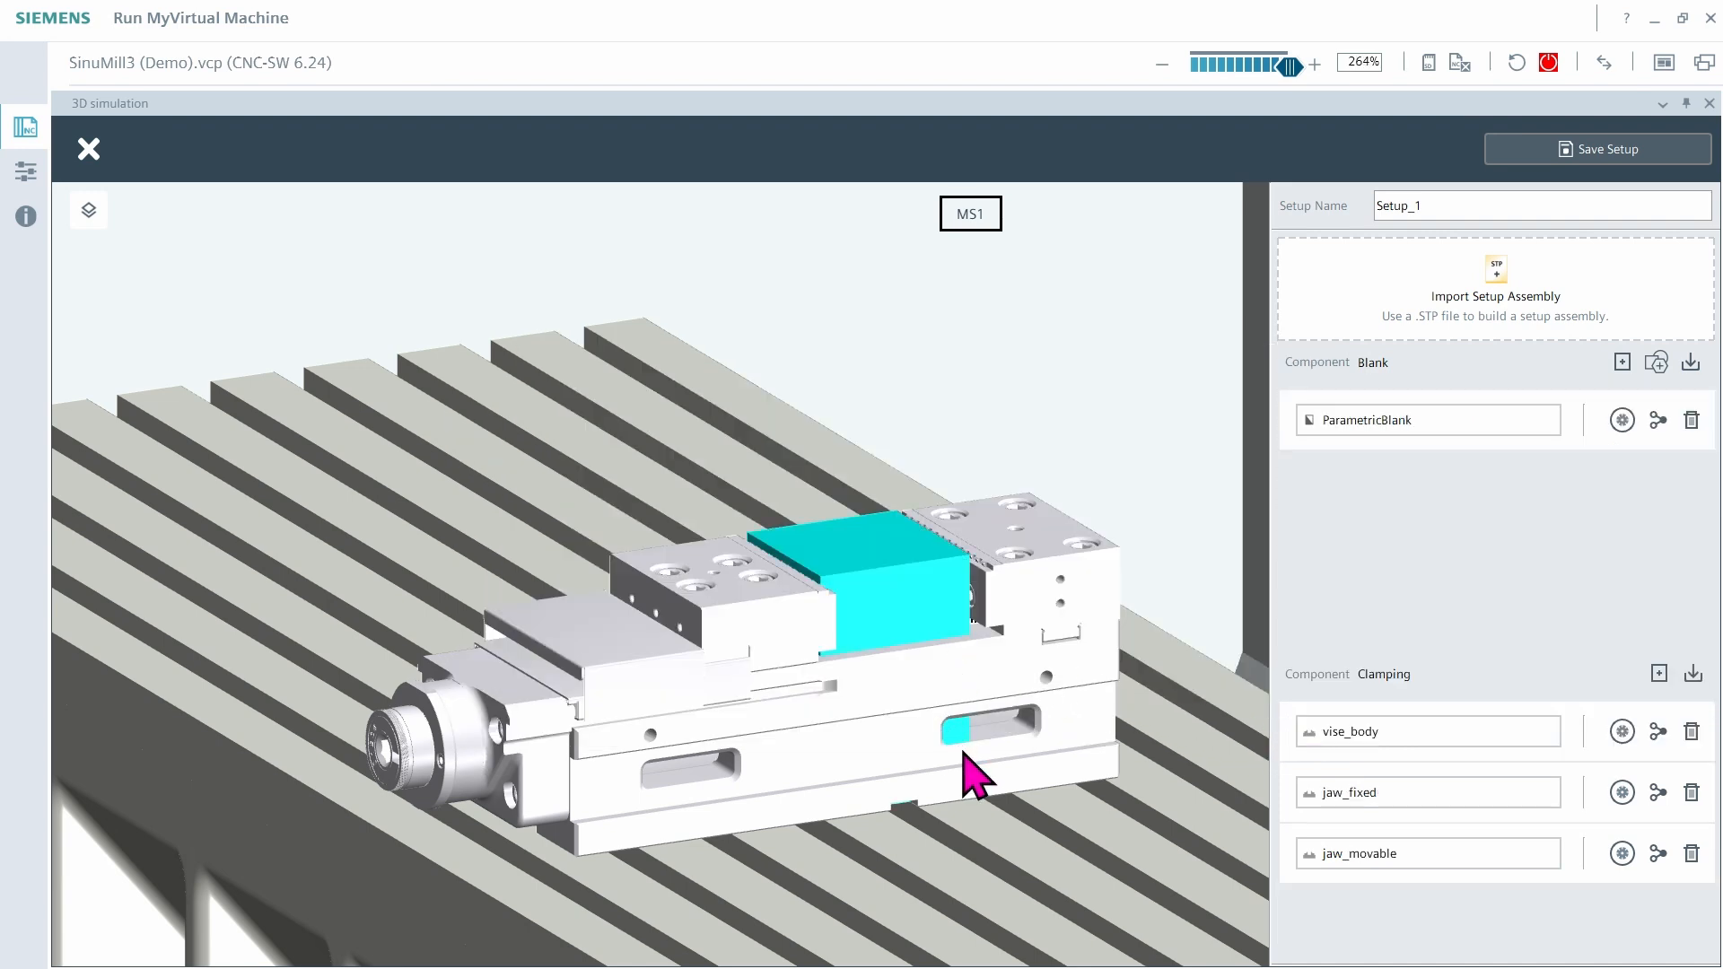
Mount the parametric blank to the mount station blank of vise_body
{"action": "left_click", "coordinate": [1655, 423]}
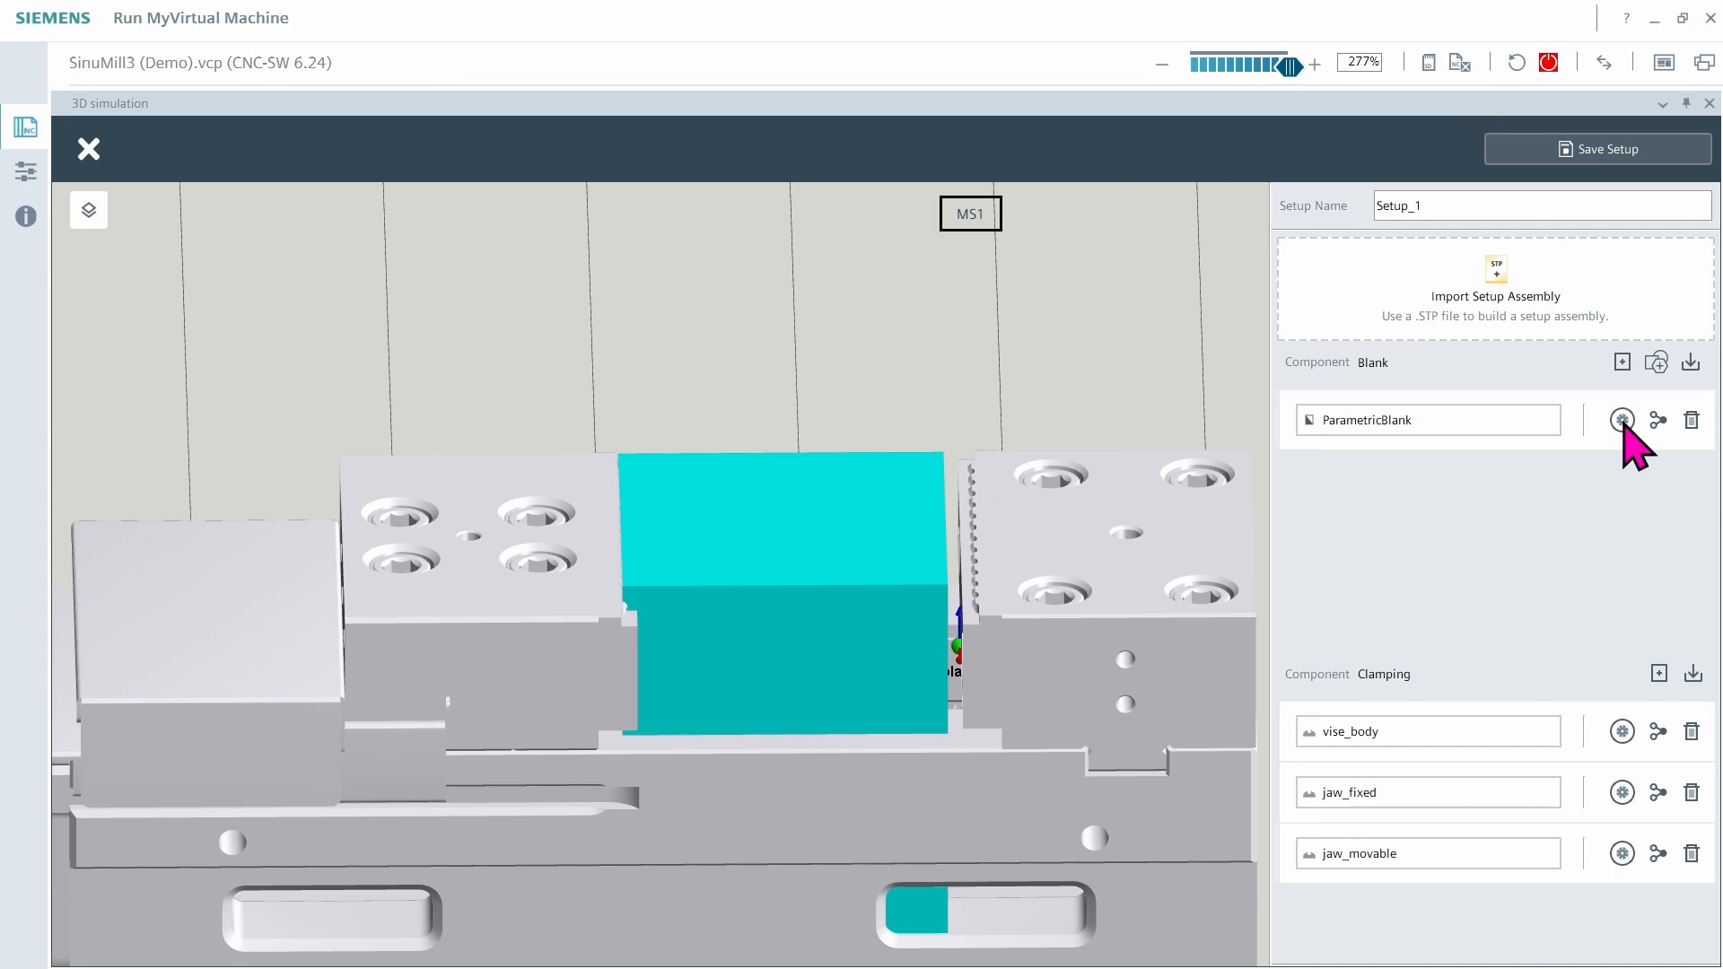
{"action": "left_click", "coordinate": [1623, 421]}
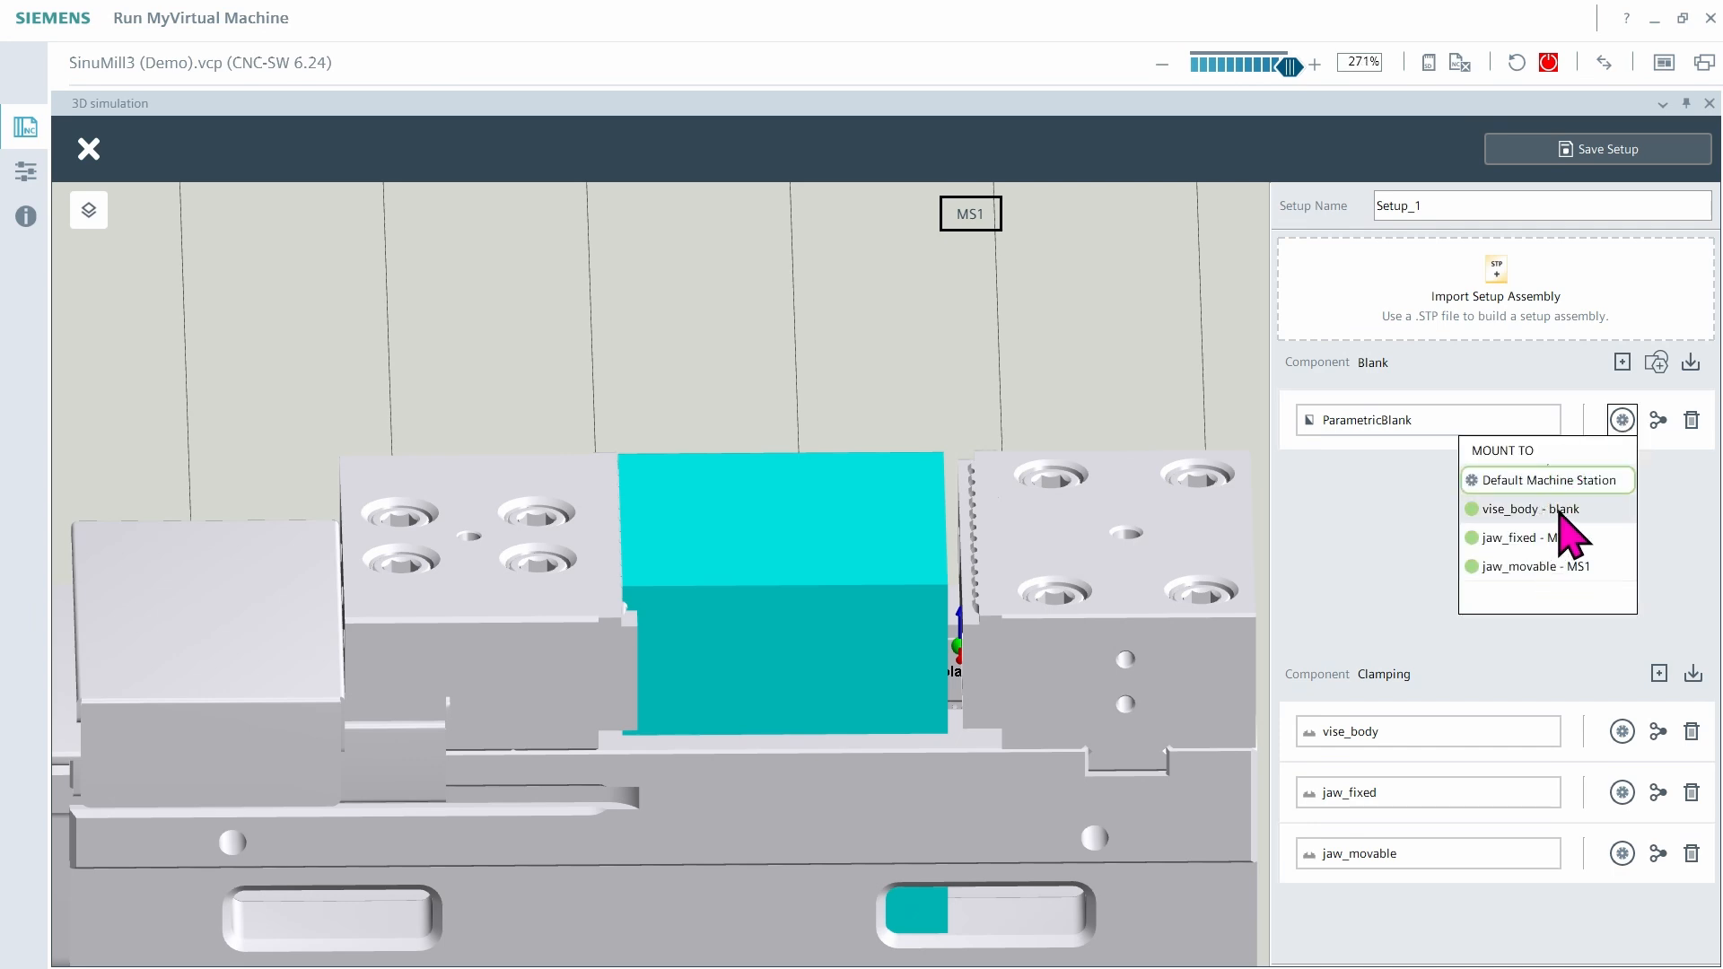
{"action": "left_click", "coordinate": [1577, 512]}
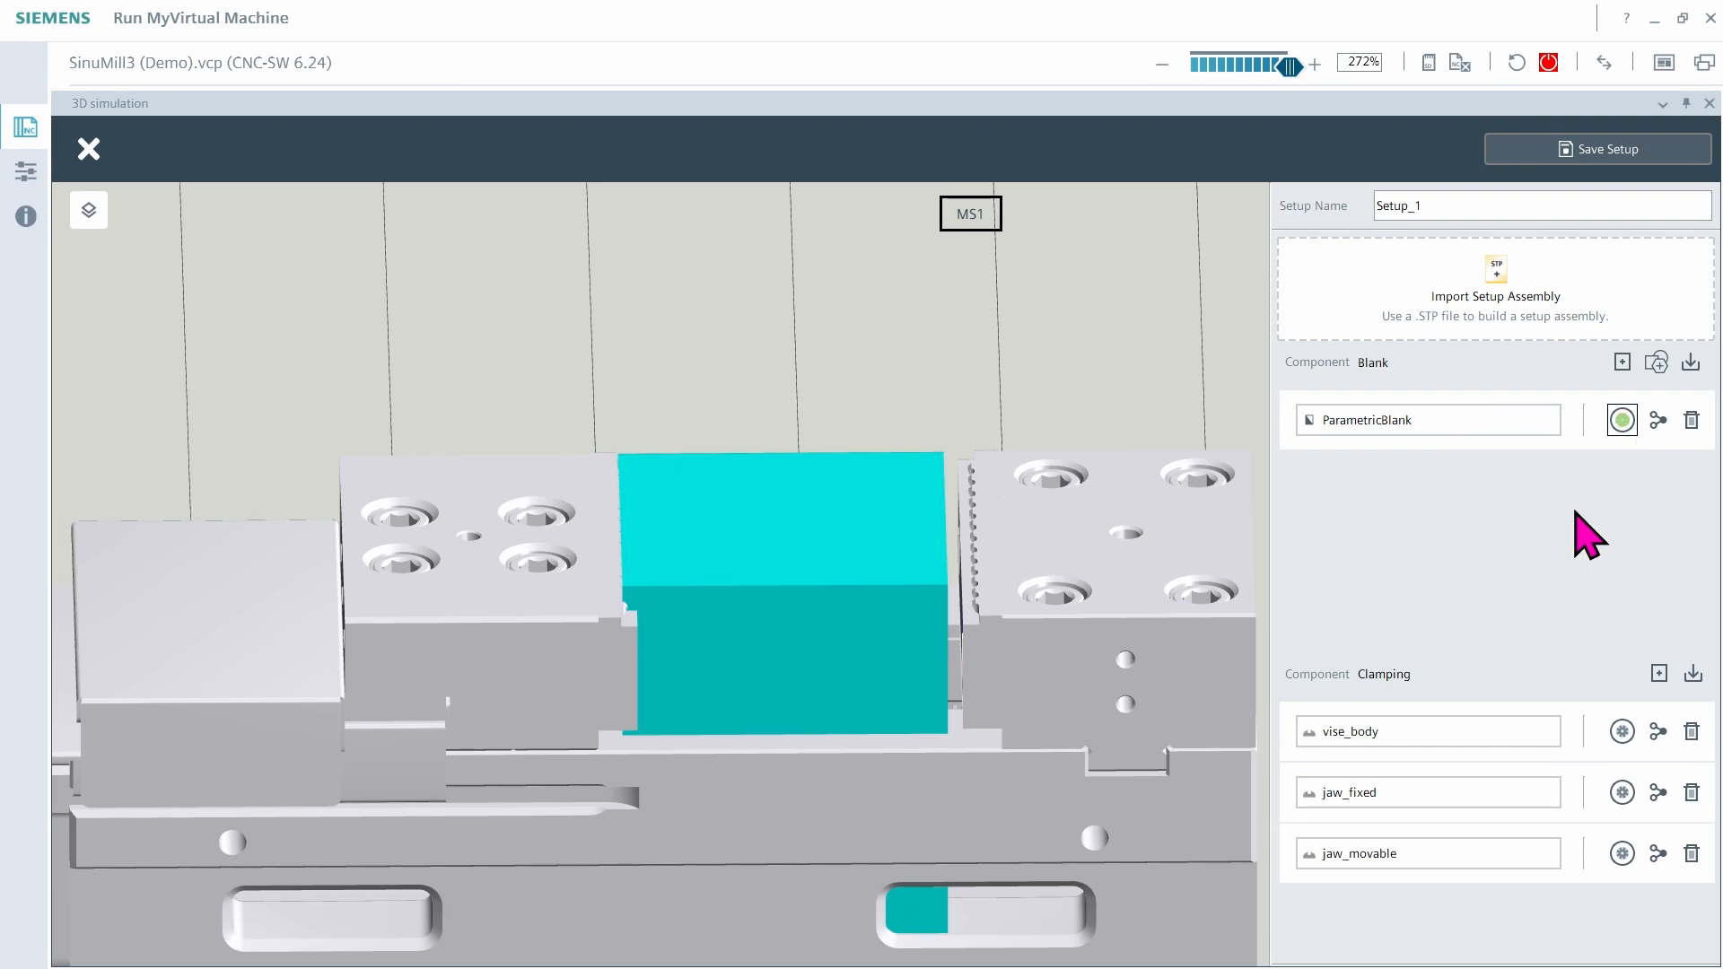
{"action": "scroll", "coordinate": [913, 639], "scroll_direction": "down", "scroll_amount": 3}
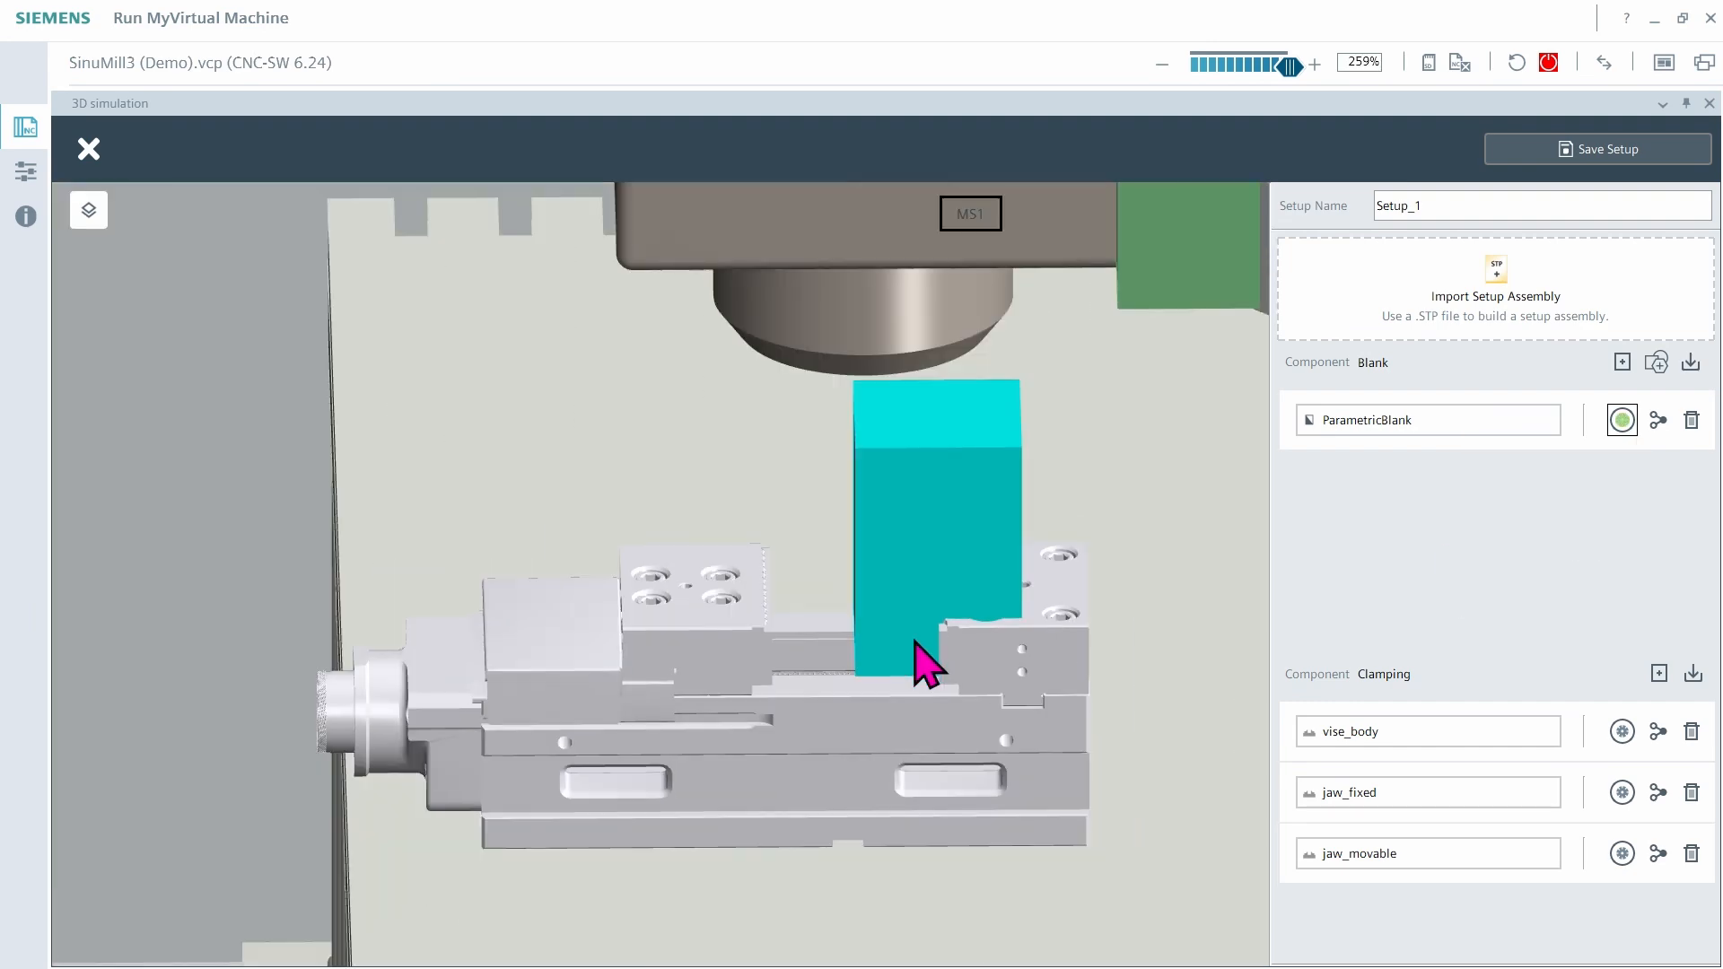
Set the Y value of the parametric blank's mounting point MP1 to 50 mm and save it
{"action": "middle_click_drag", "start_coordinate": [930, 621], "coordinate": [965, 610]}
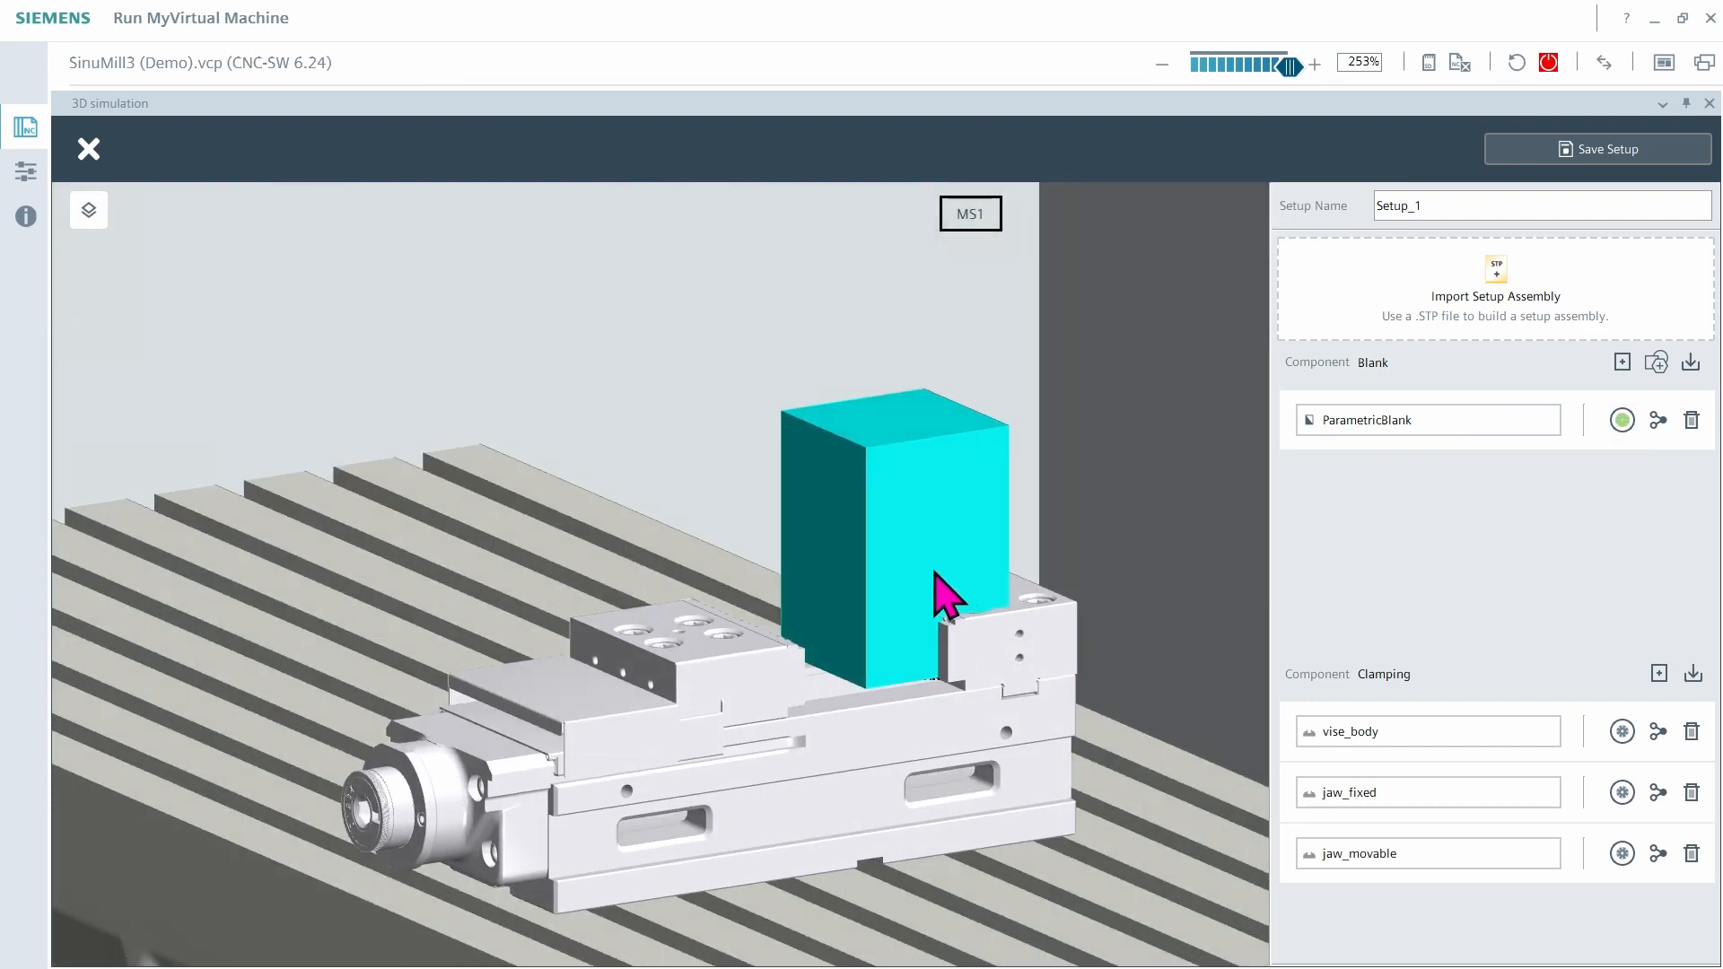
{"action": "left_click", "coordinate": [1661, 420]}
{"action": "left_click", "coordinate": [1397, 378]}
{"action": "type", "text": "50"}
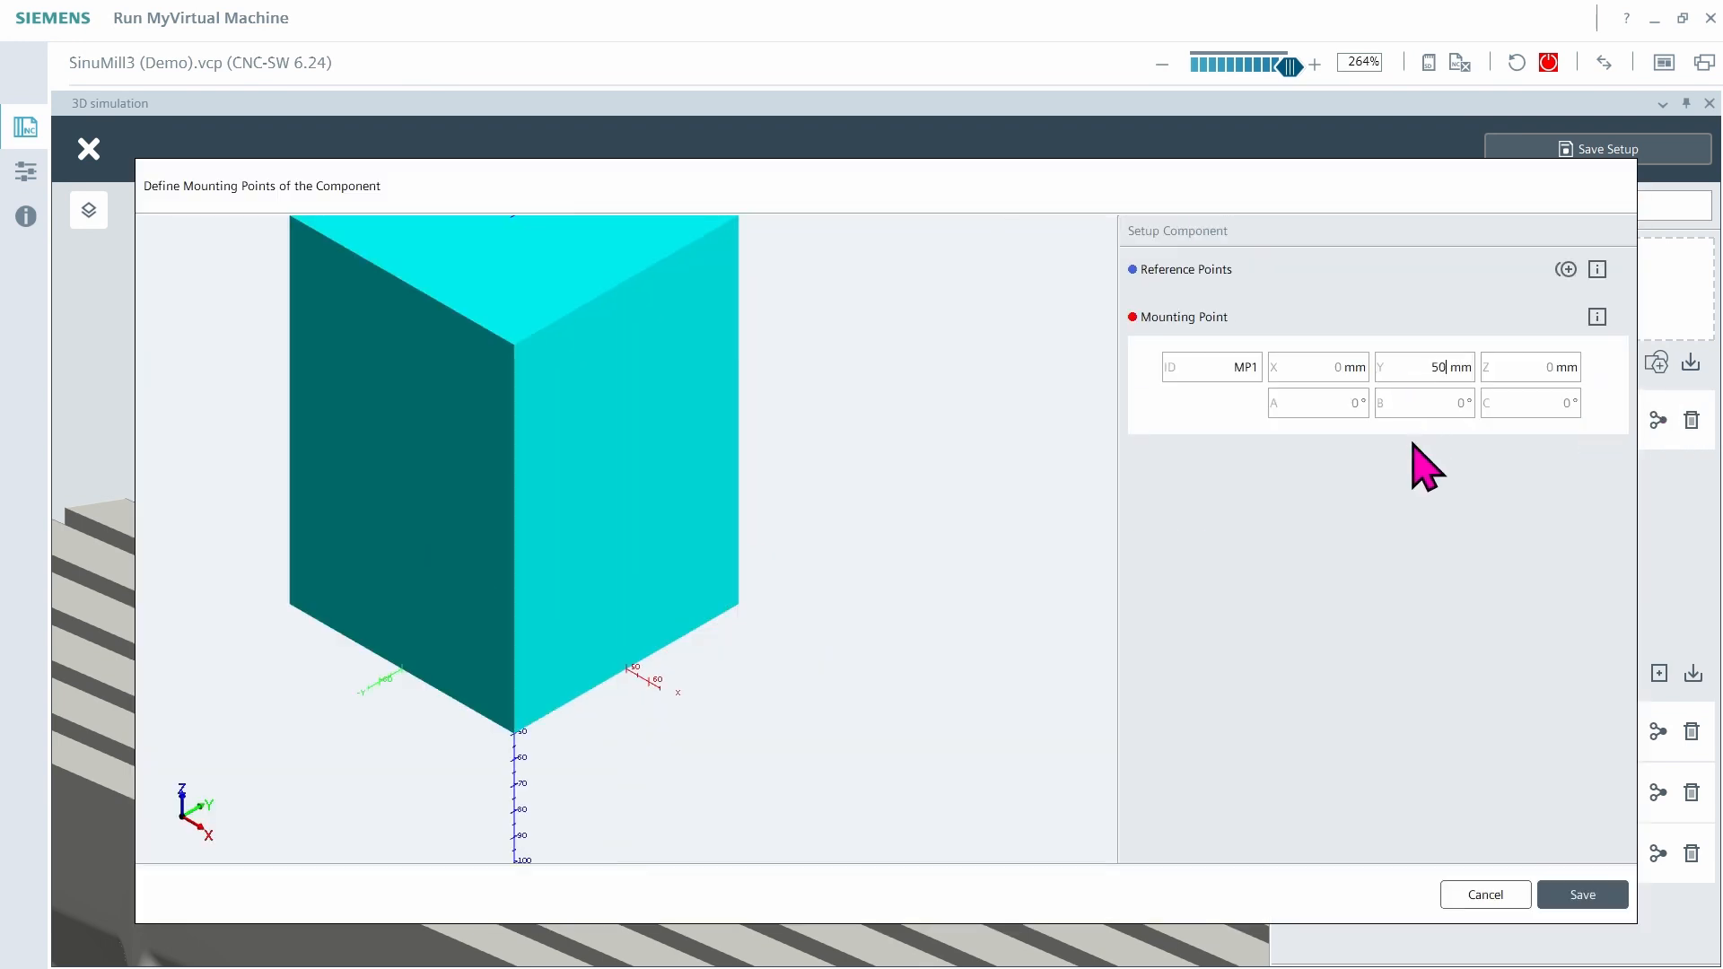
{"action": "left_click", "coordinate": [1584, 896]}
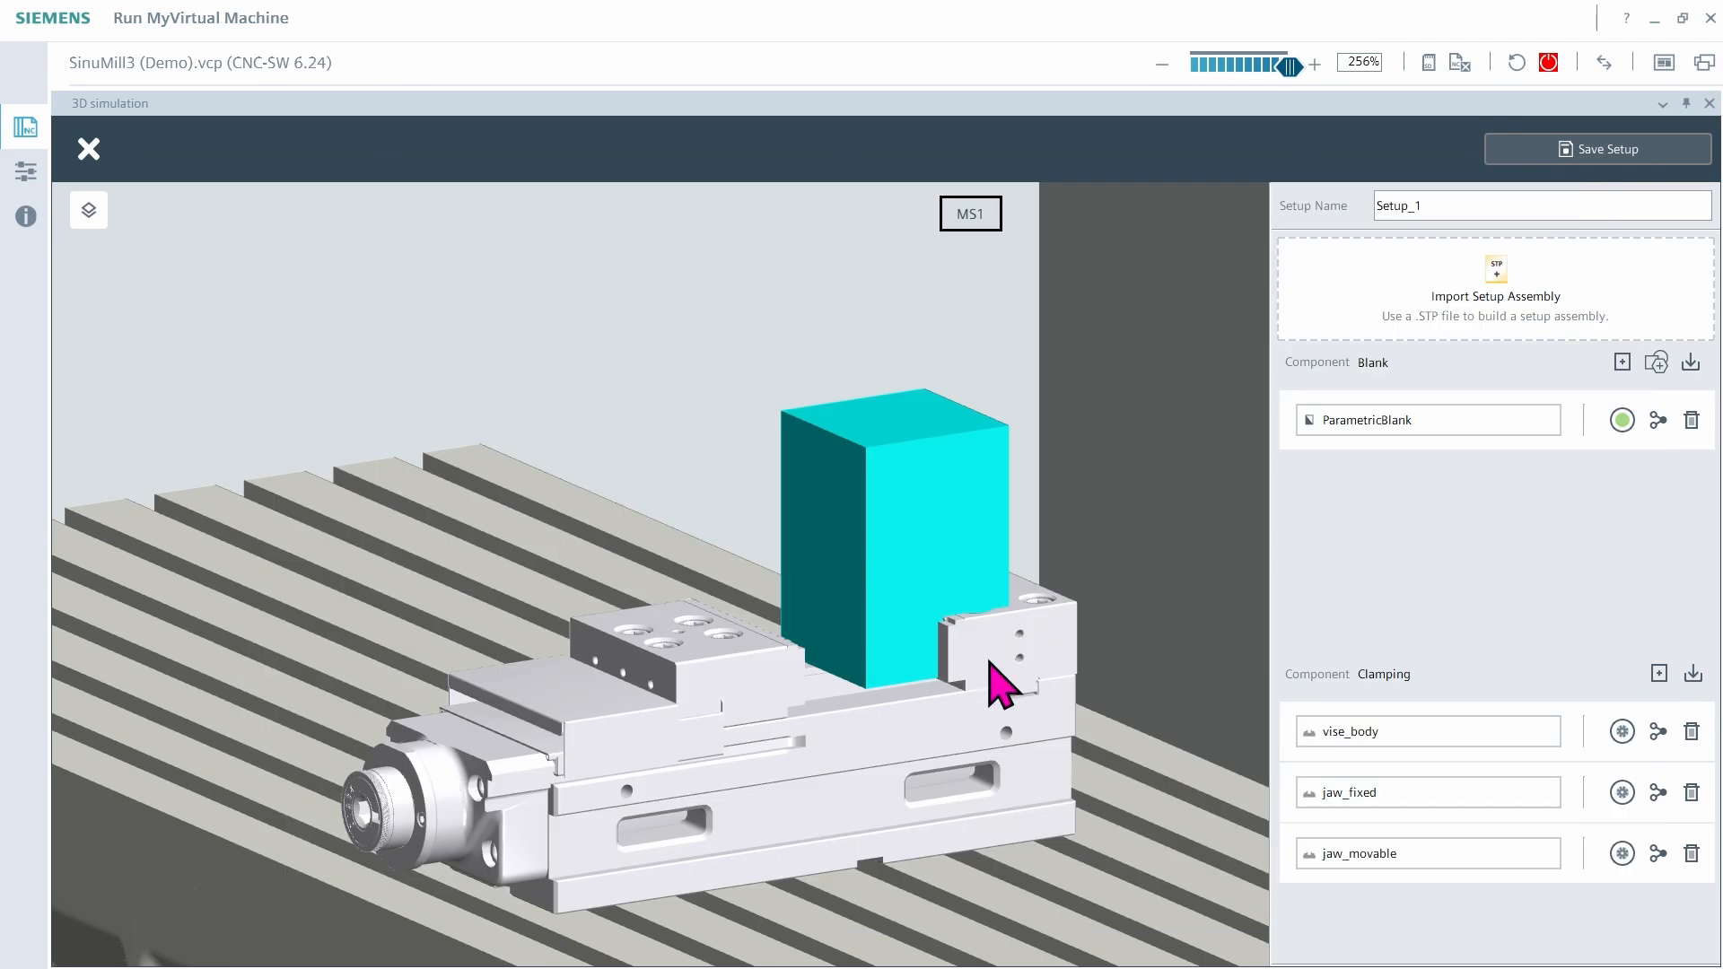
Check the blank's seating against the fixed jaw, save Setup_1 and show the setups stored in the library
{"action": "middle_click_drag", "start_coordinate": [944, 684], "coordinate": [913, 662]}
{"action": "scroll", "coordinate": [924, 686], "scroll_direction": "up", "scroll_amount": 6}
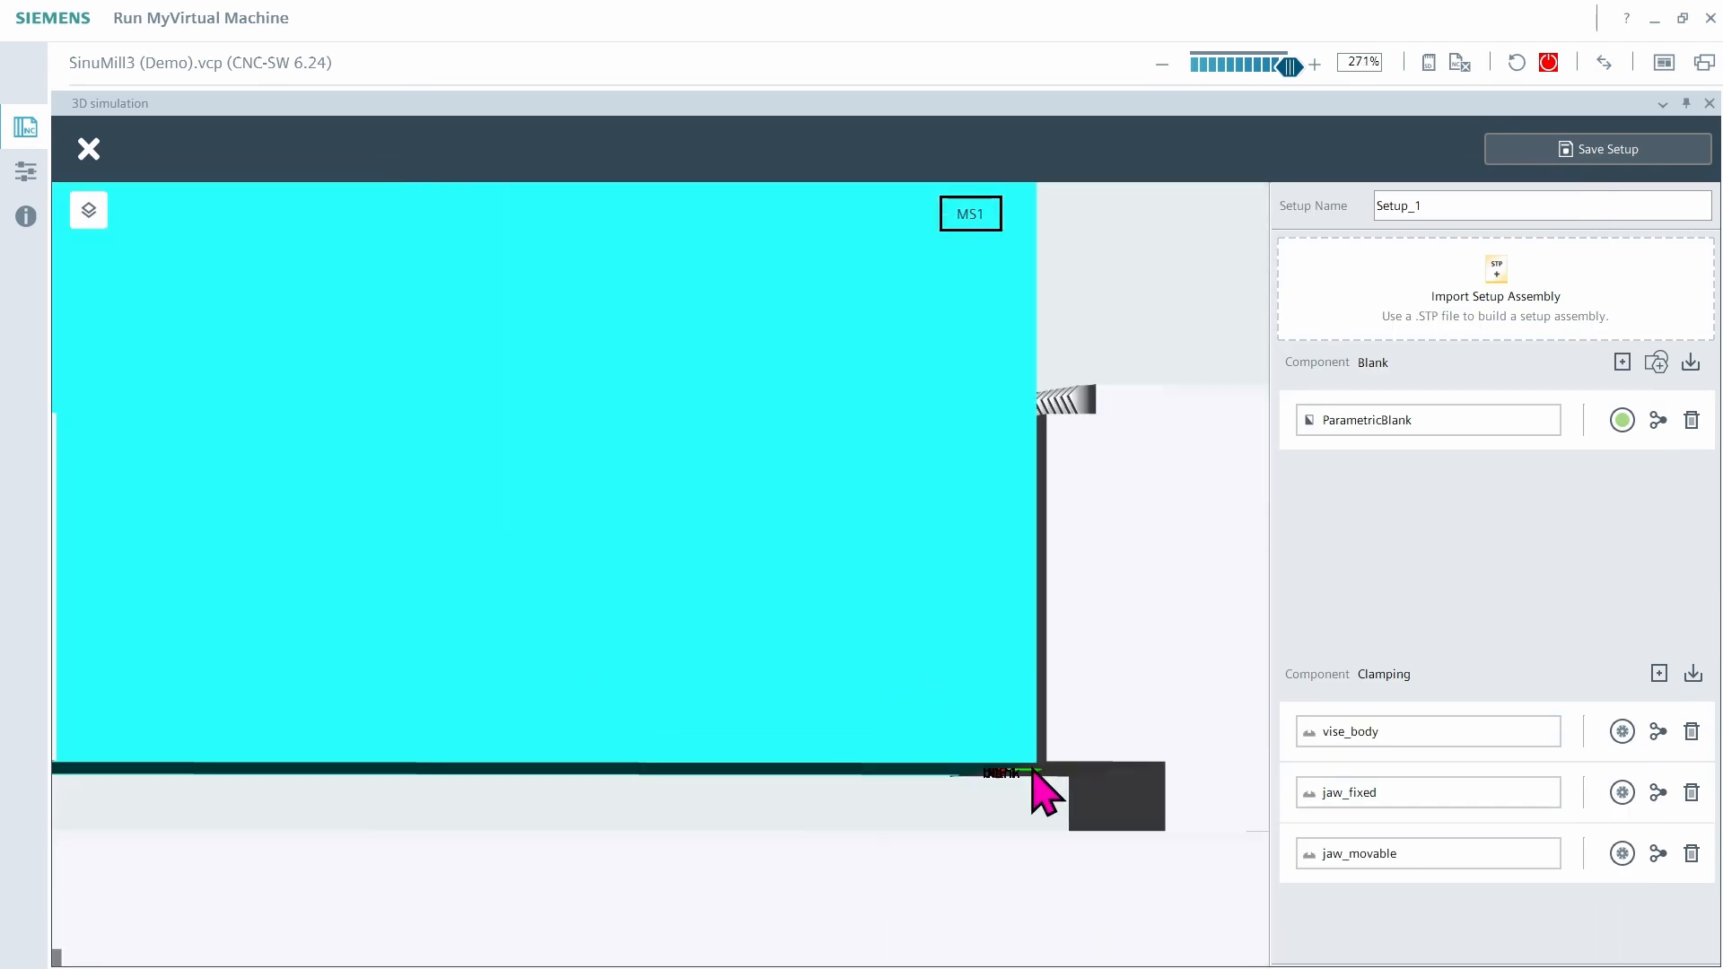
{"action": "scroll", "coordinate": [1032, 770], "scroll_direction": "down", "scroll_amount": 4}
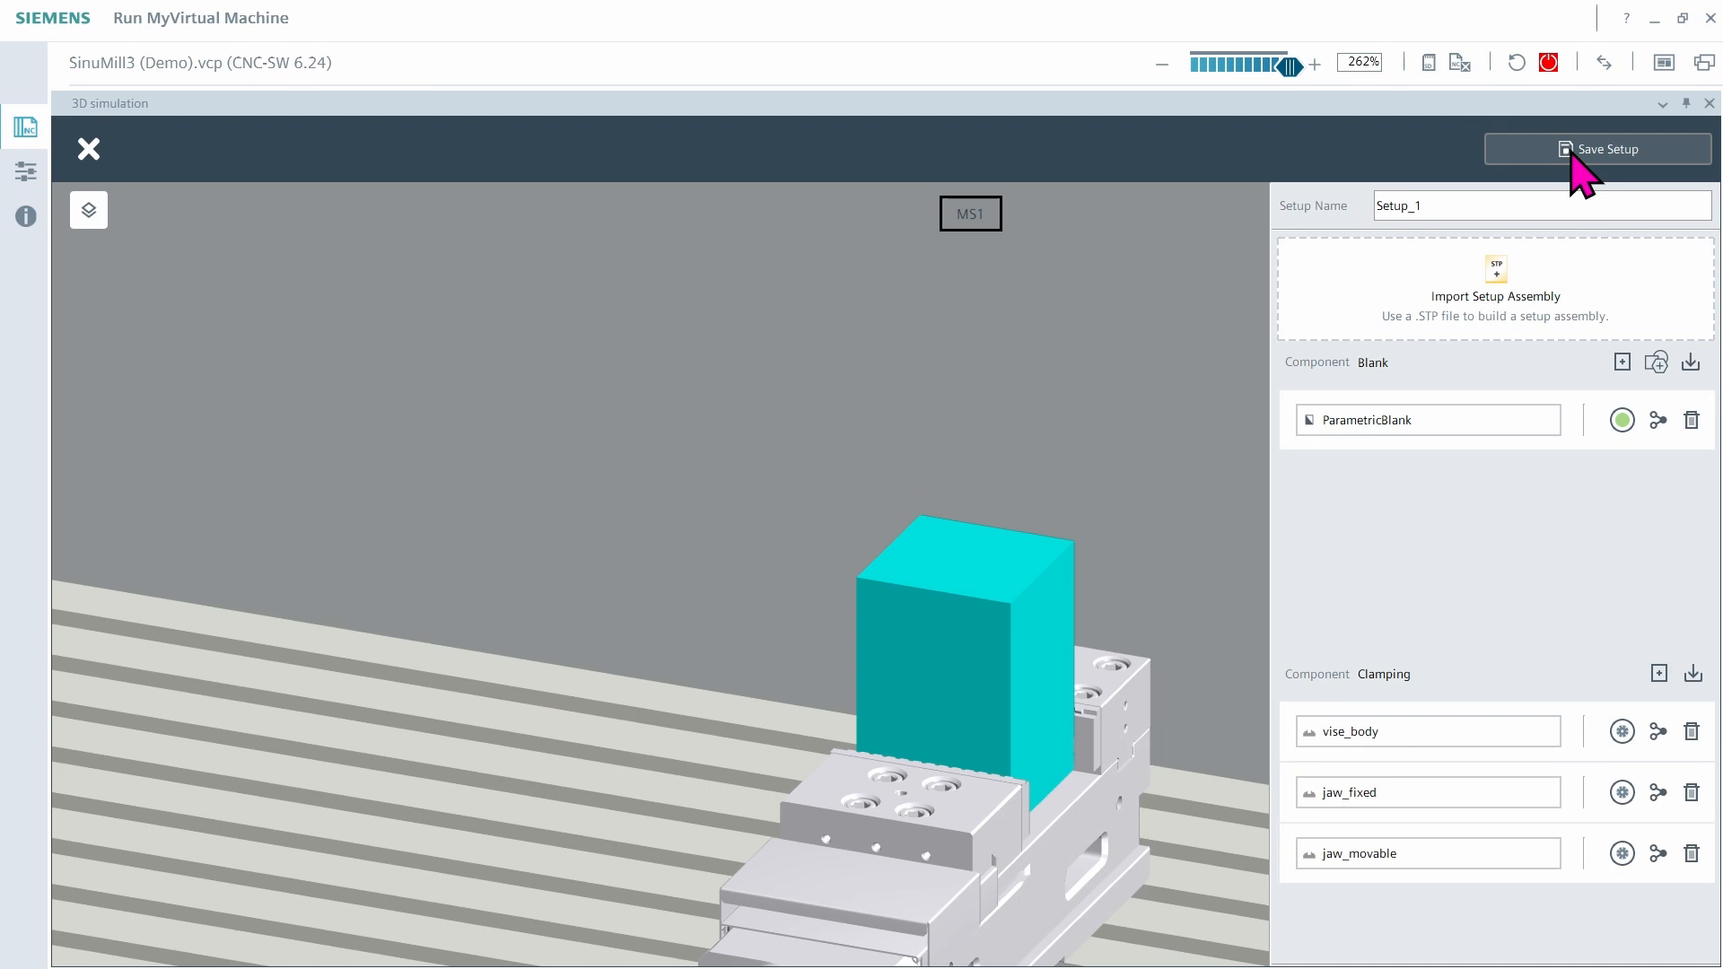
{"action": "left_click", "coordinate": [1570, 152]}
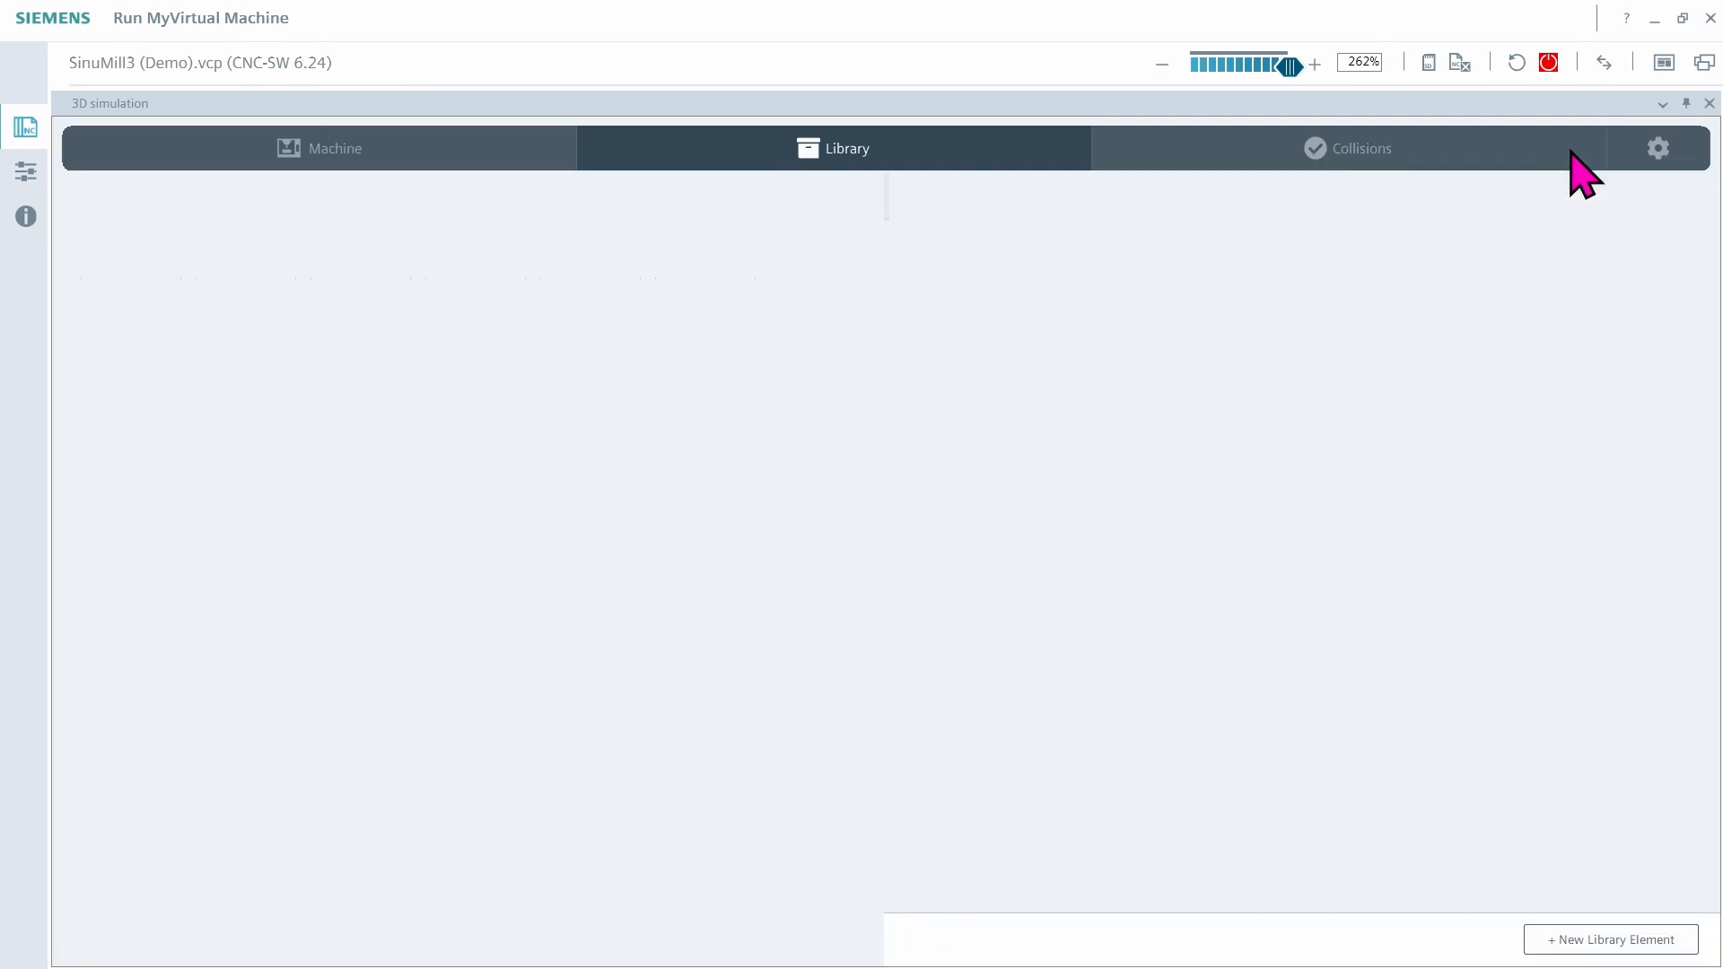
{"action": "left_click", "coordinate": [745, 162]}
{"action": "left_click", "coordinate": [547, 206]}
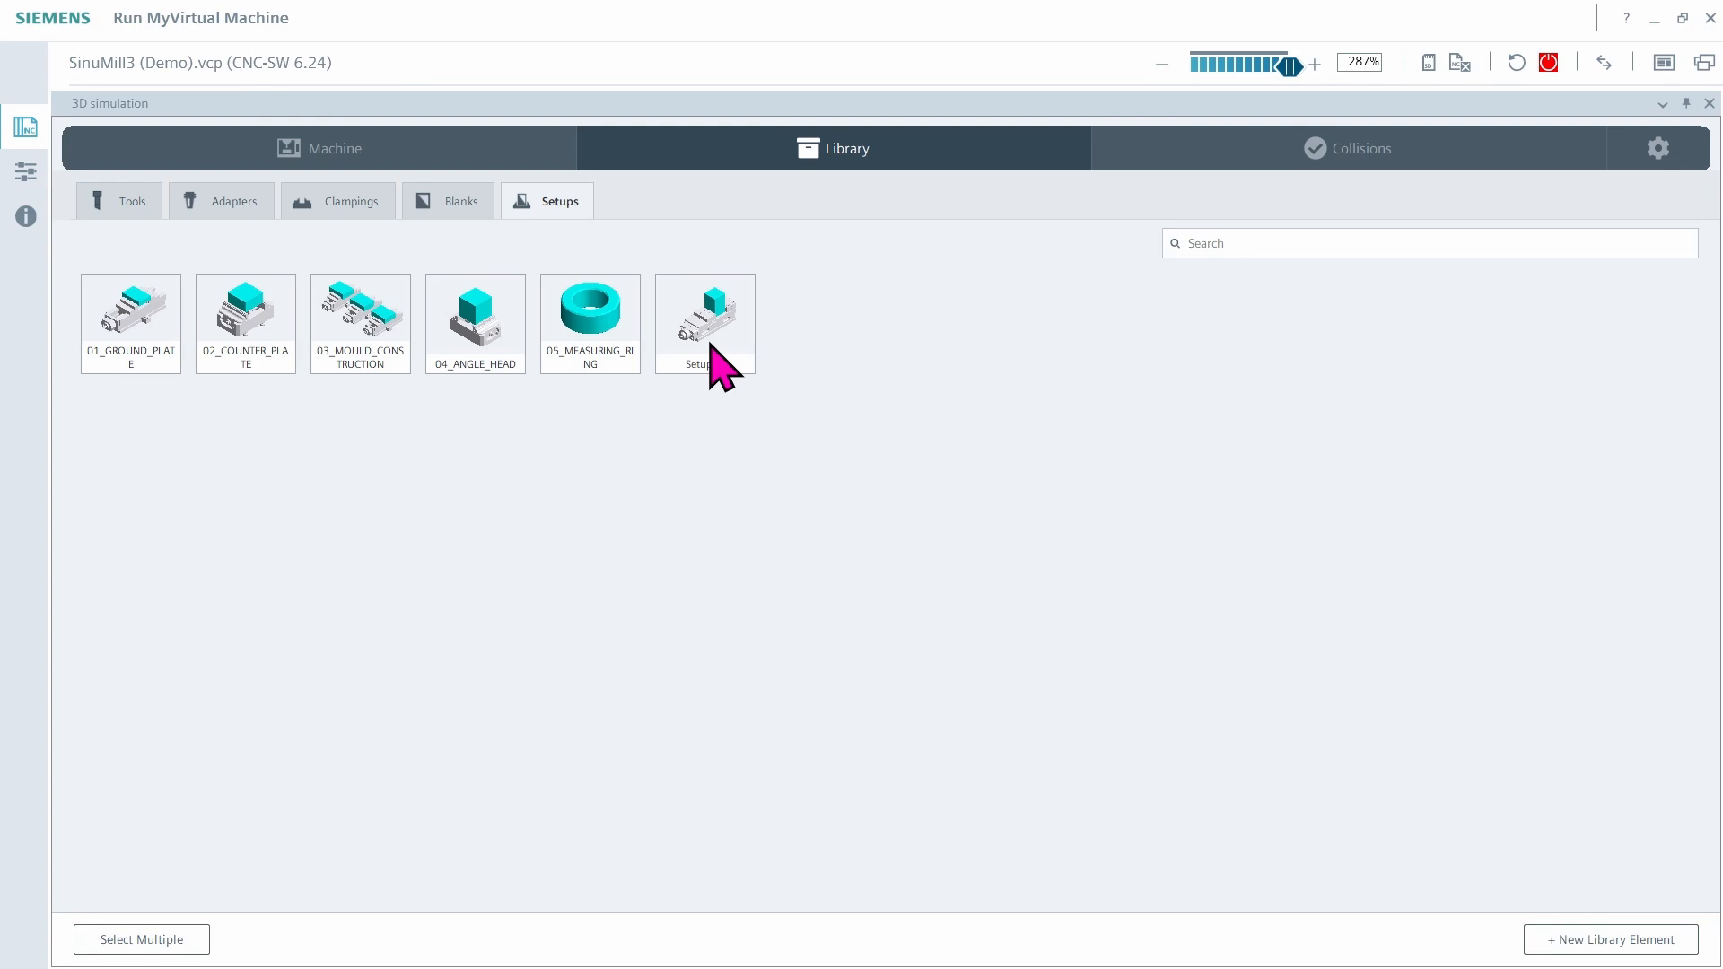
Import Setup_1 from the setup library onto the machine table and return to the main machine view
{"action": "left_click", "coordinate": [356, 160]}
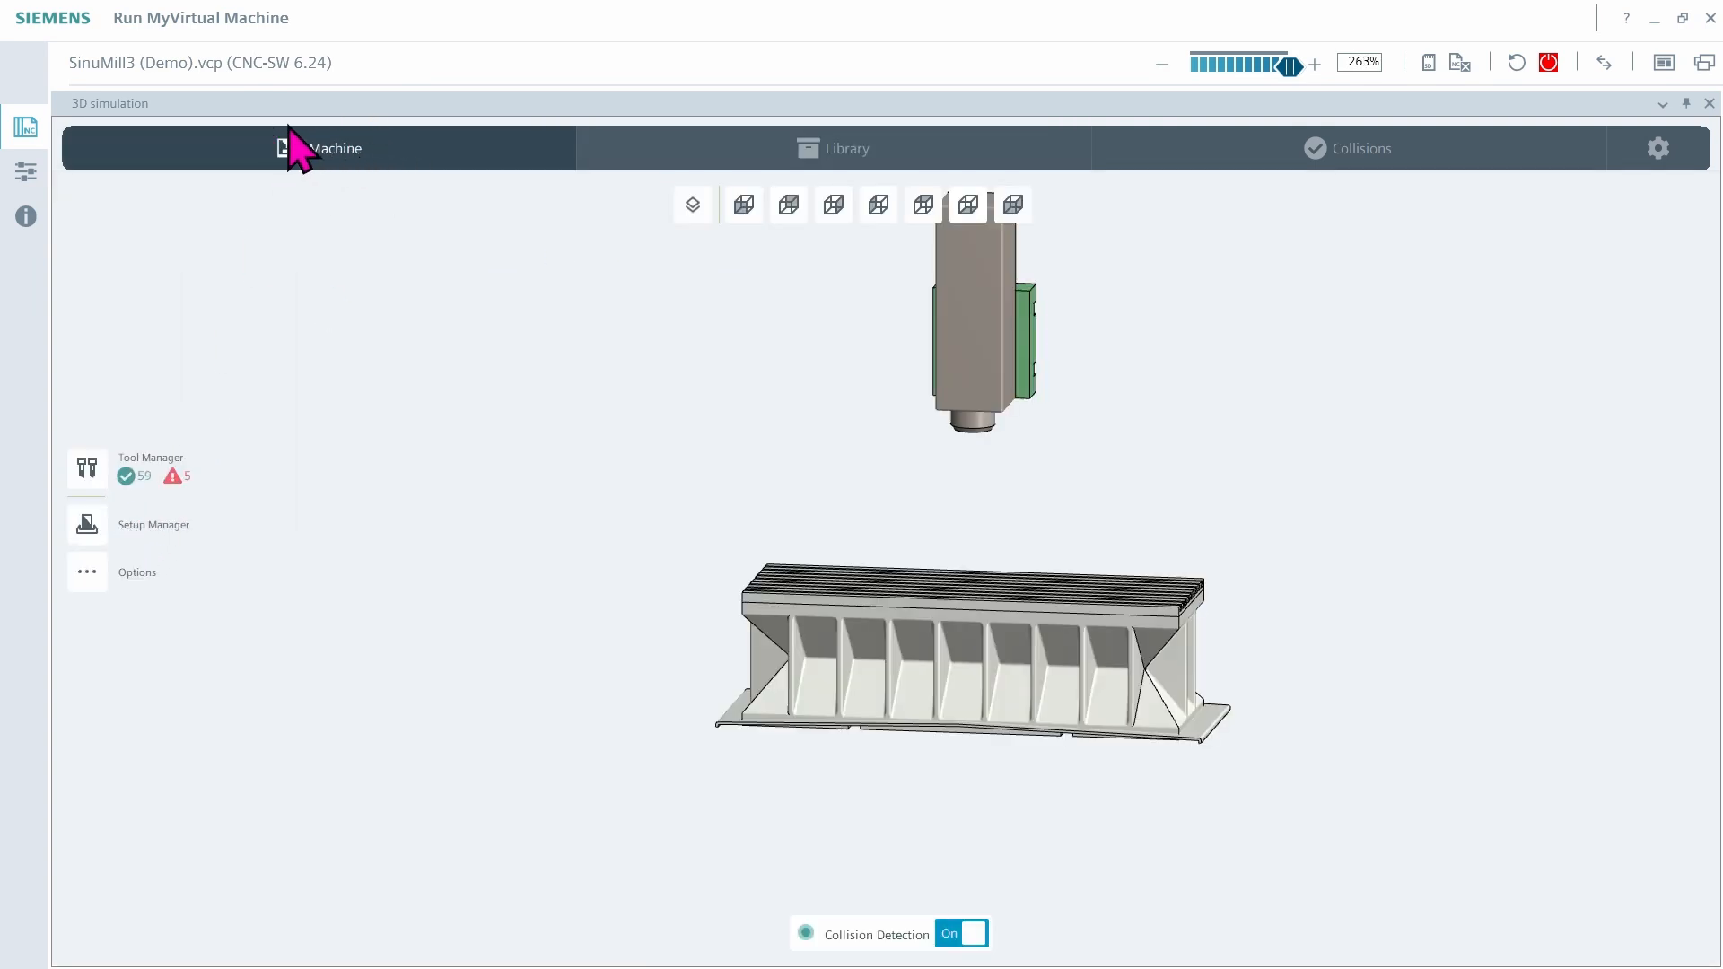
{"action": "left_click", "coordinate": [96, 533]}
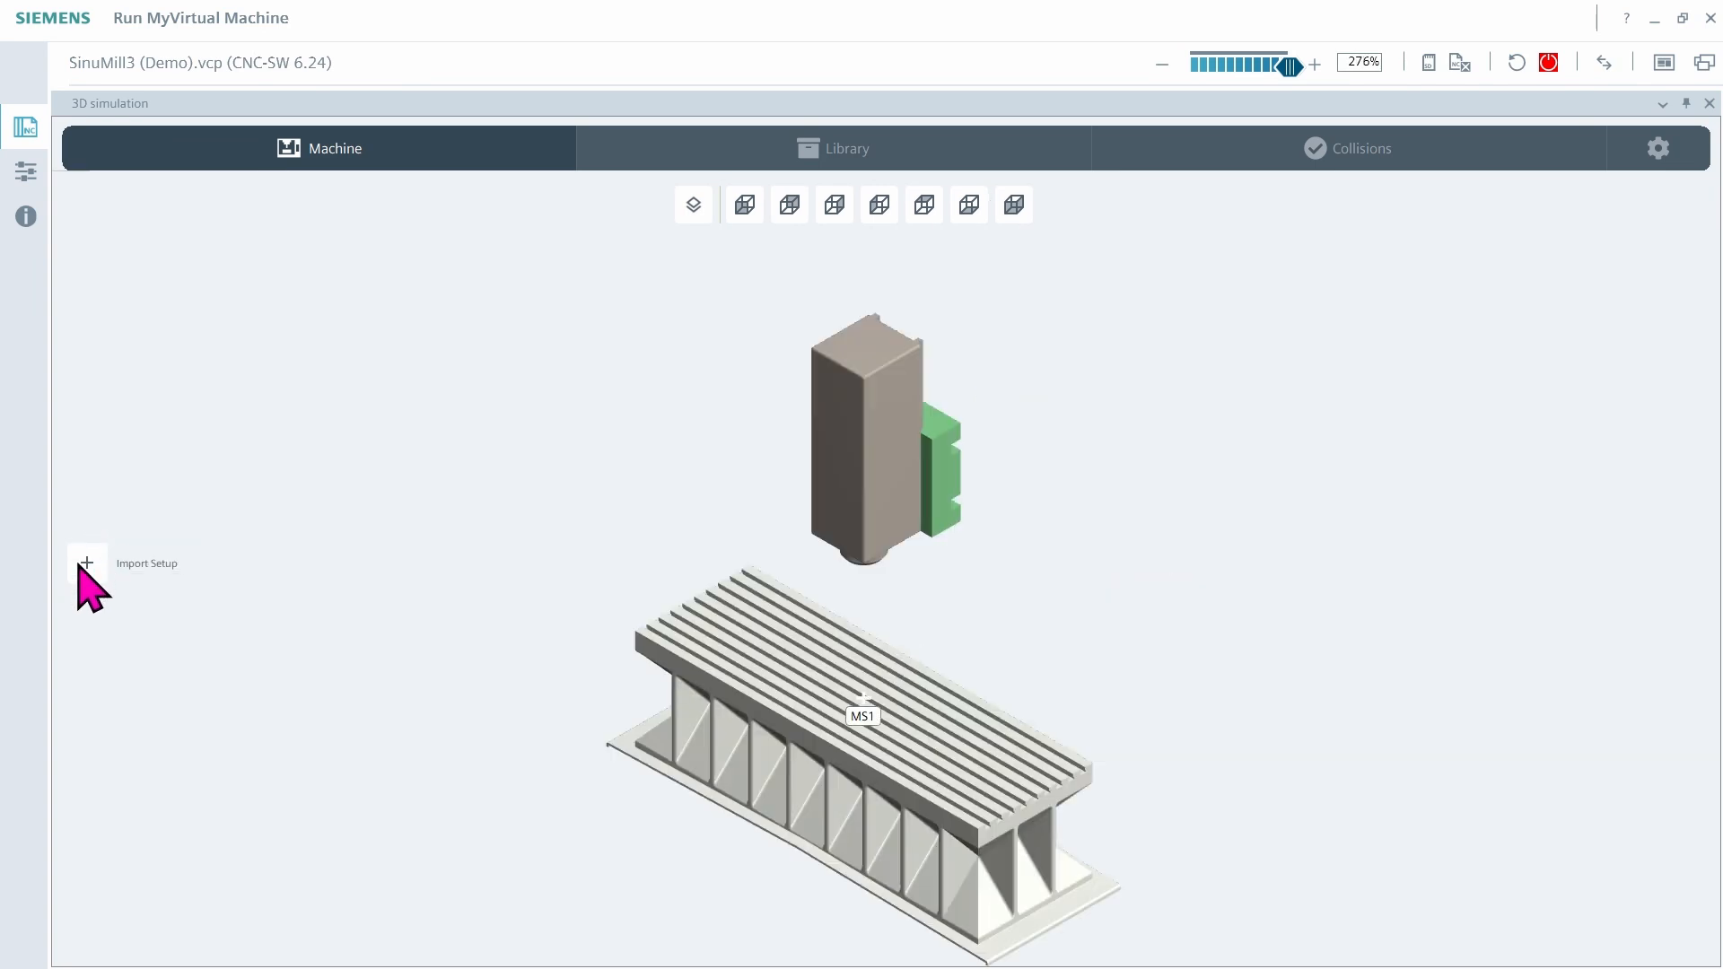
{"action": "left_click", "coordinate": [87, 563]}
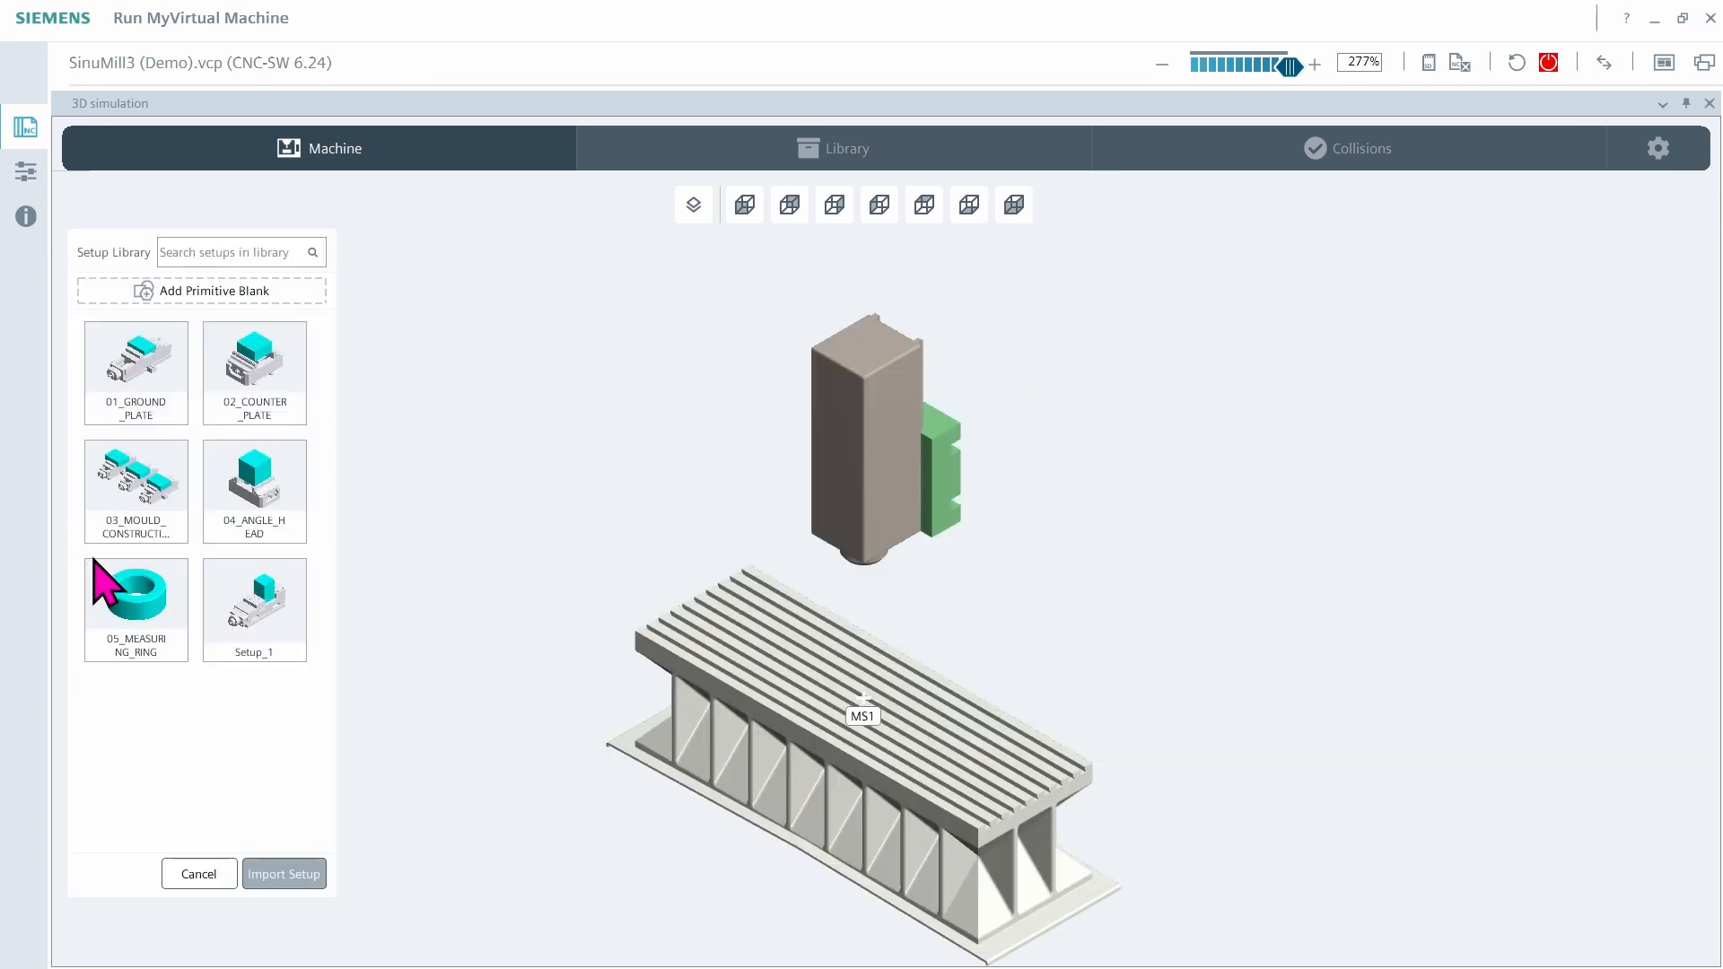
{"action": "left_click", "coordinate": [280, 650]}
{"action": "left_click", "coordinate": [280, 880]}
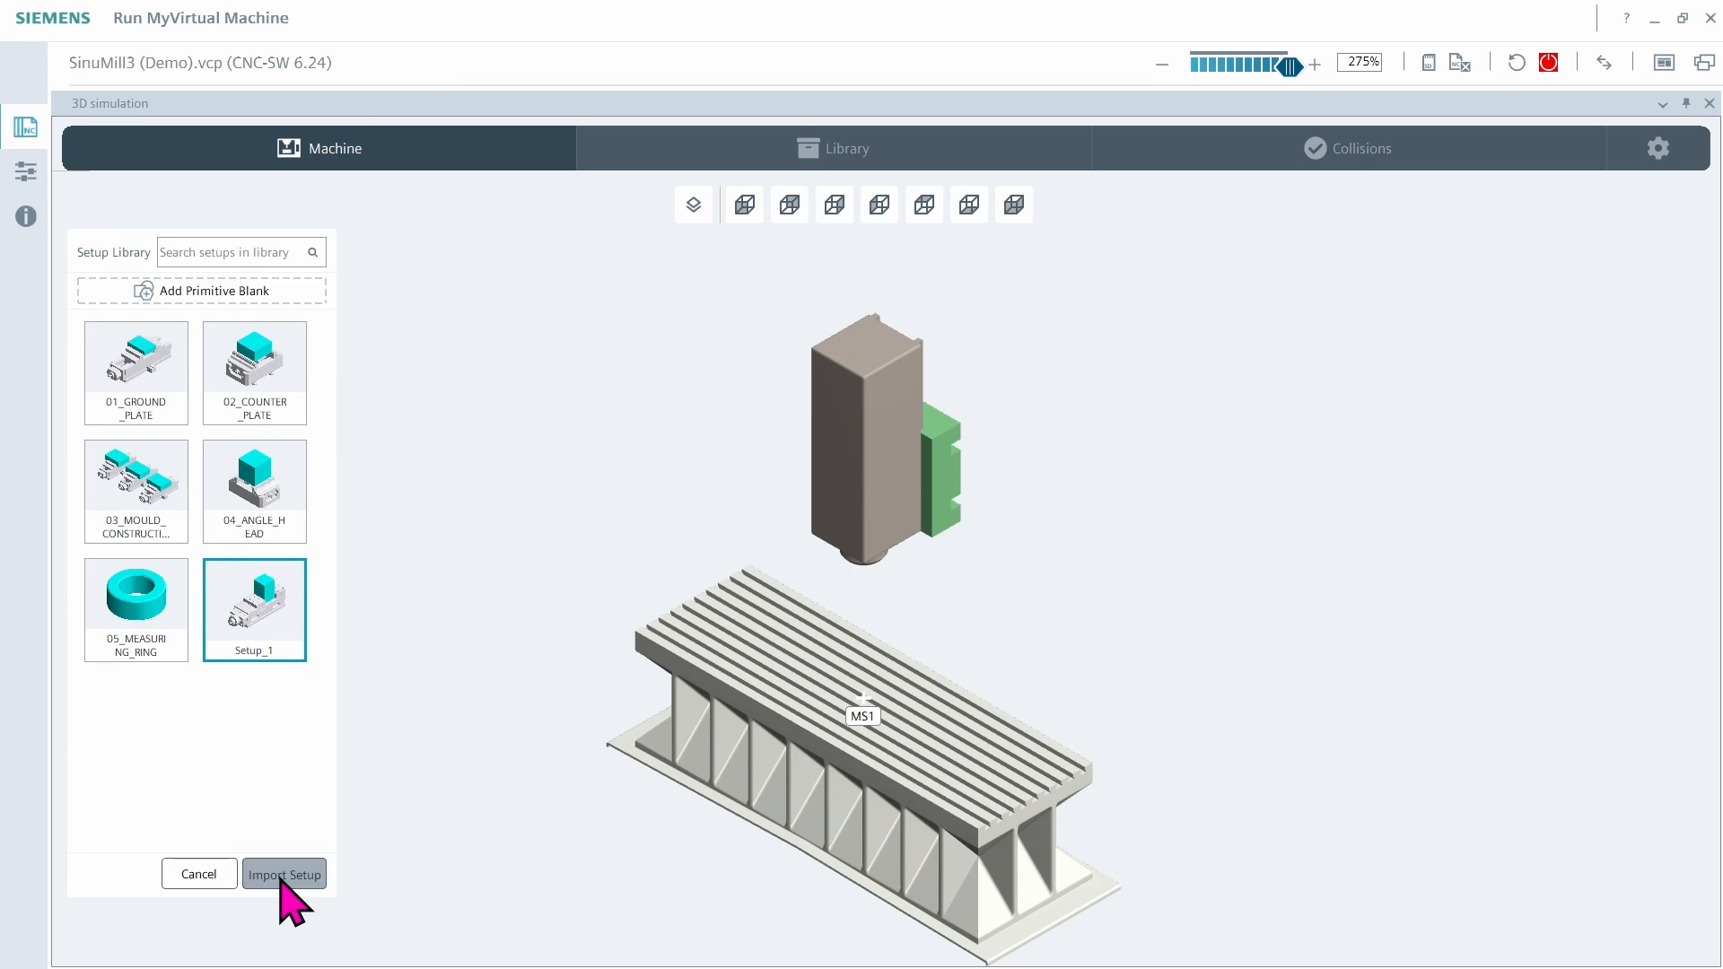
{"action": "left_click", "coordinate": [321, 144]}
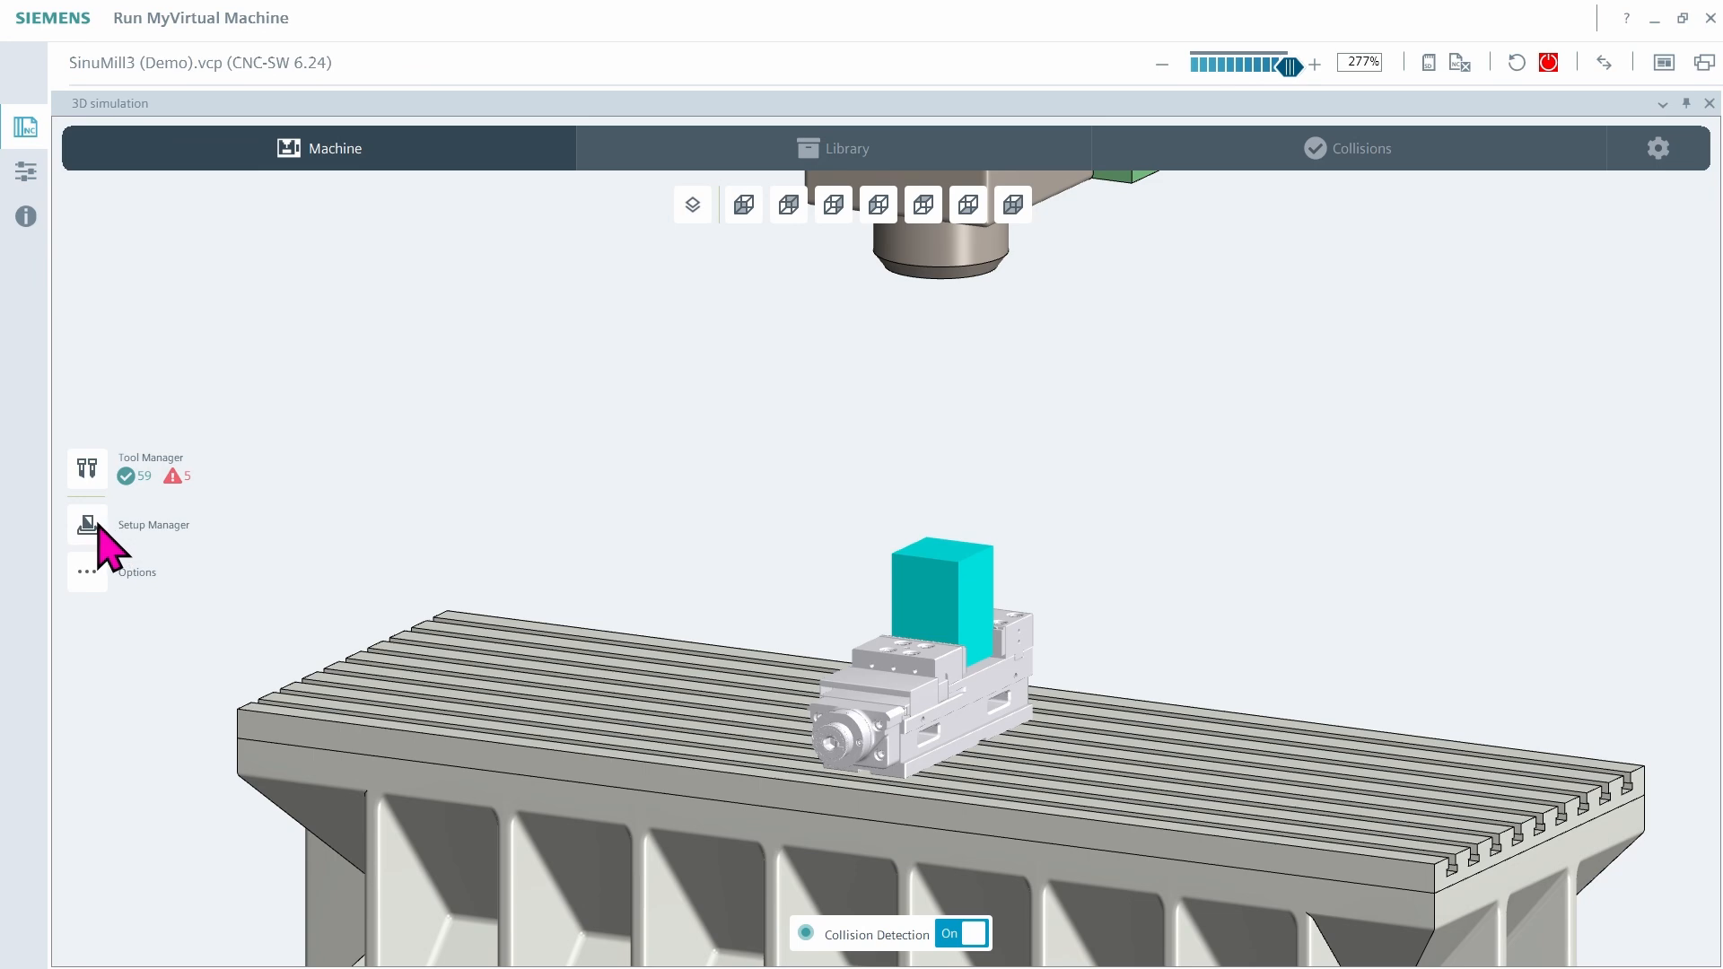
Remove Setup_1 from mount station MS1 of the machine and return to the main machine view
{"action": "left_click", "coordinate": [98, 528]}
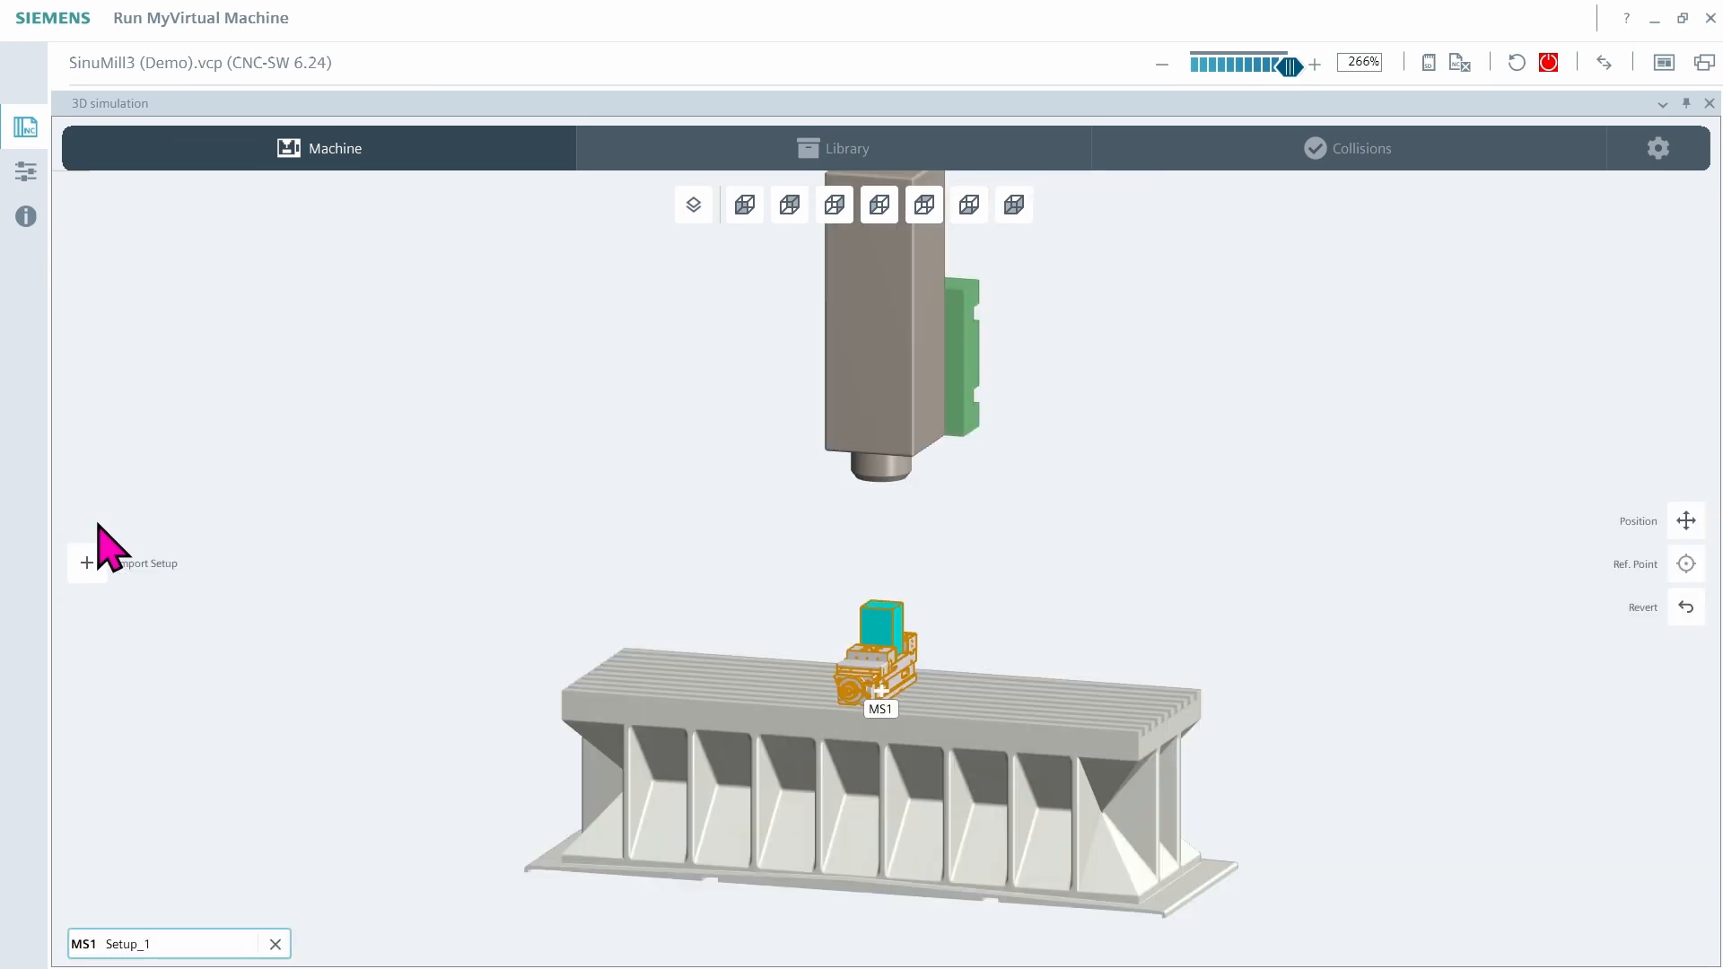
{"action": "left_click", "coordinate": [276, 944]}
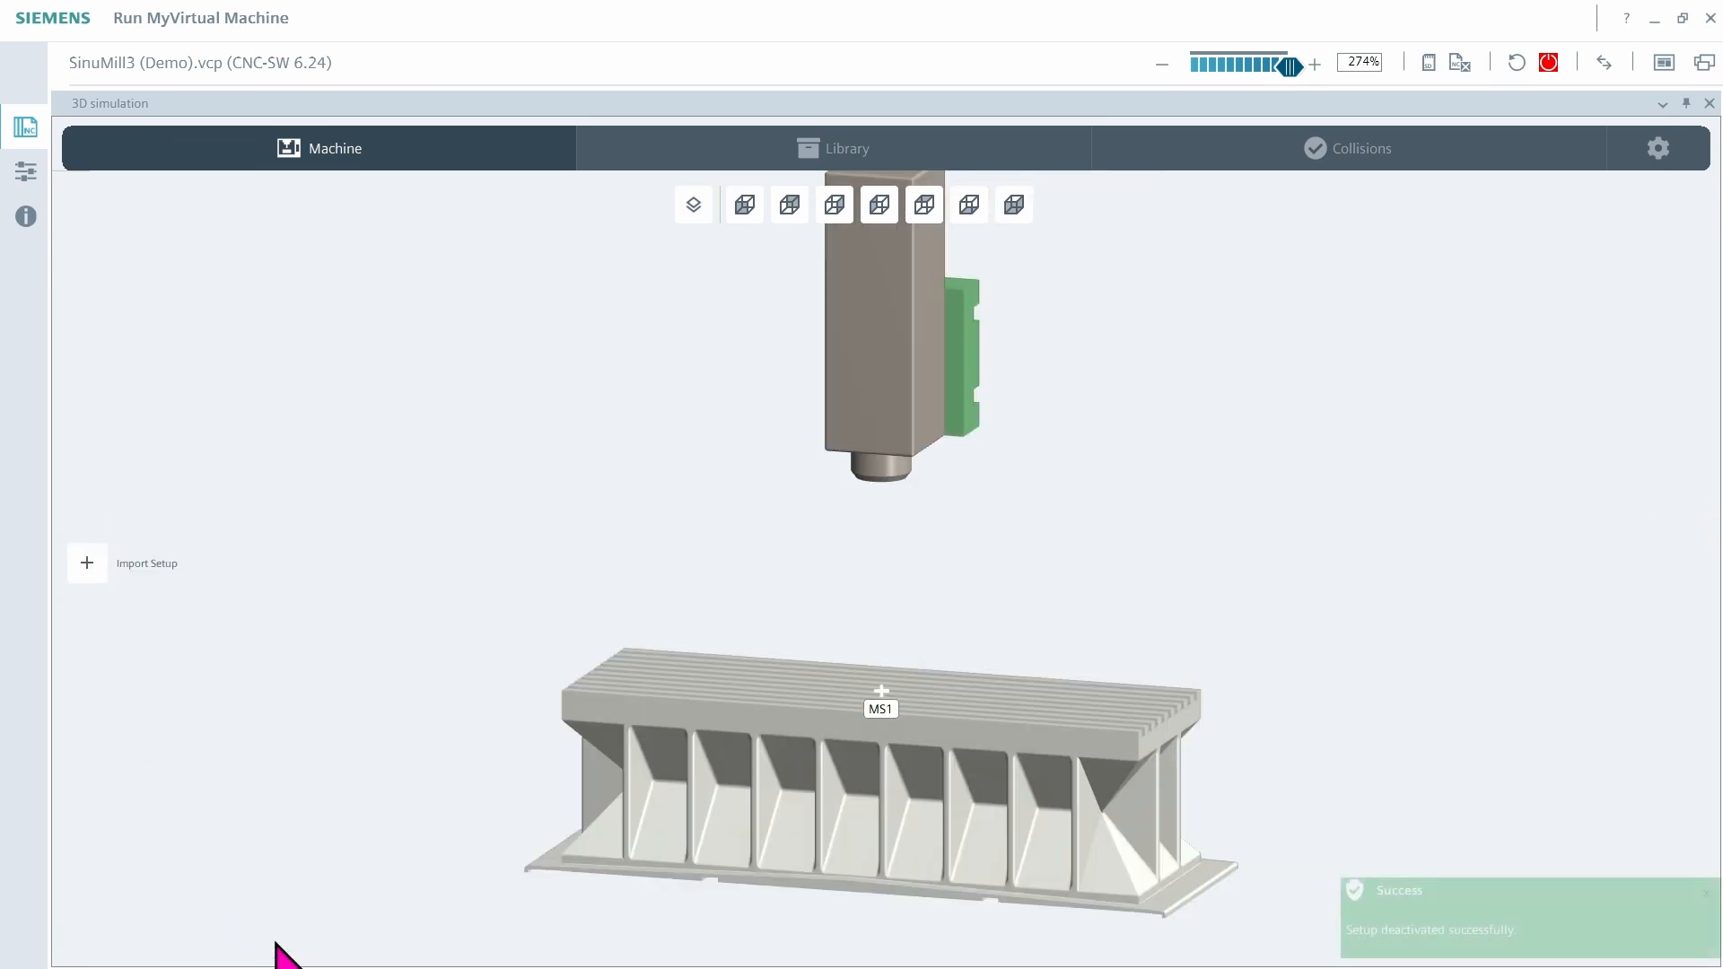
{"action": "left_click", "coordinate": [364, 146]}
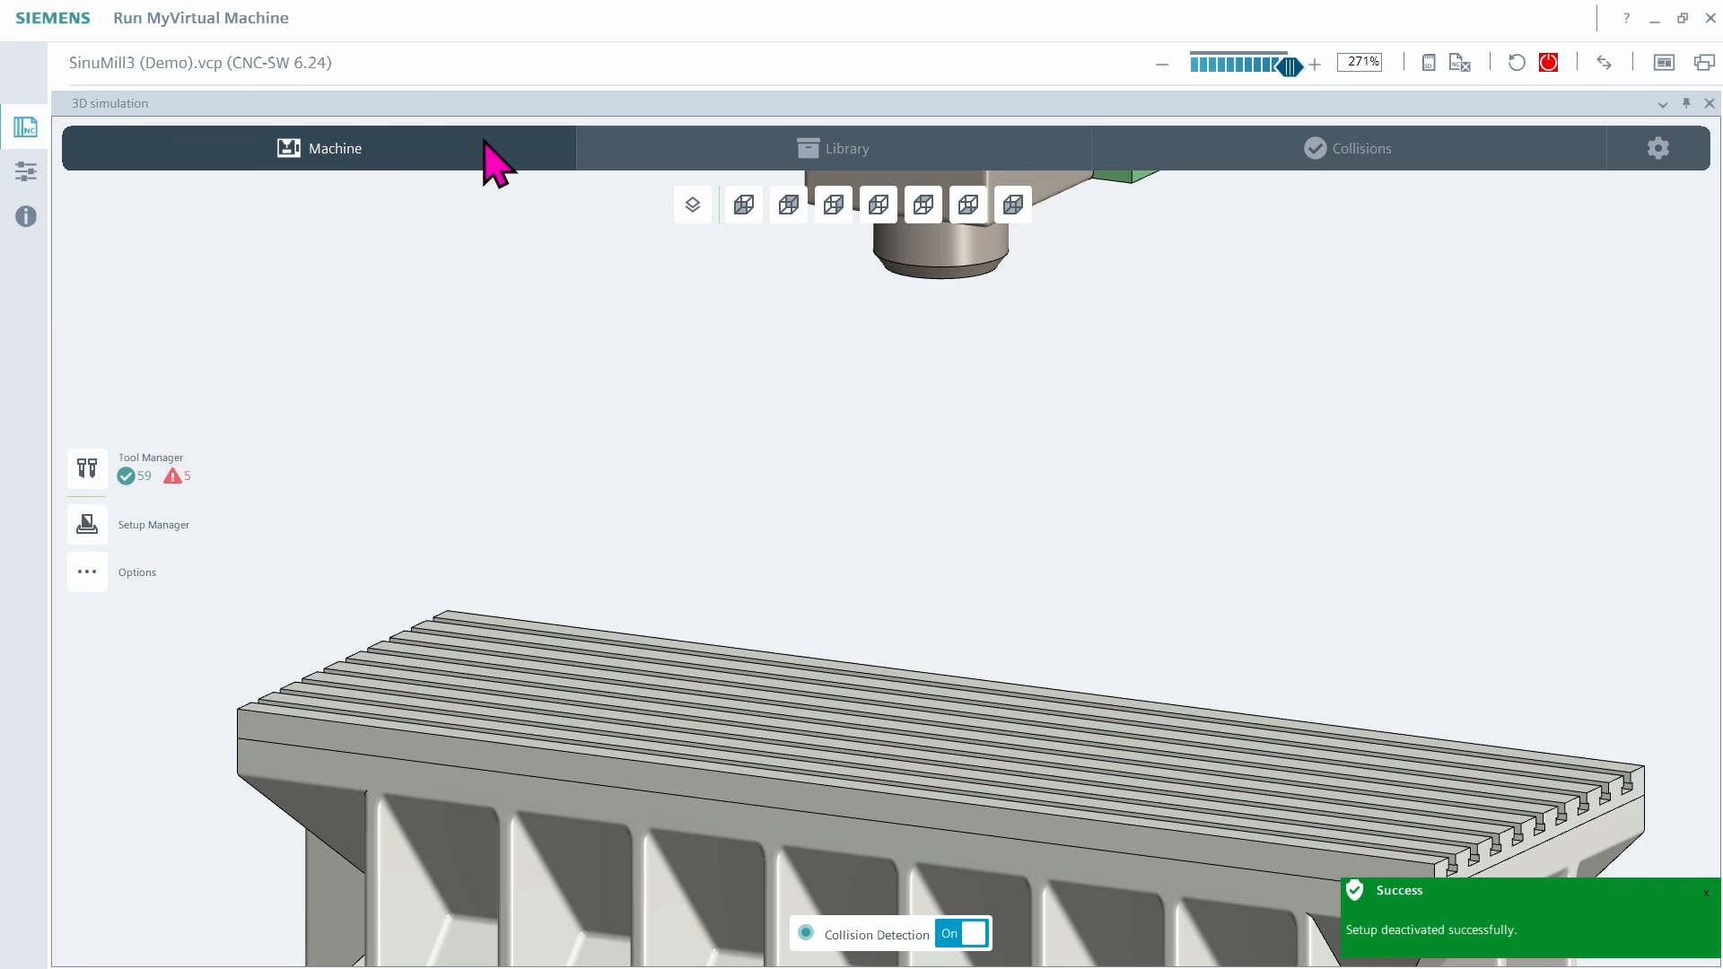
Open Setup_1 from the library for editing and delete its parametric blank
{"action": "left_click", "coordinate": [869, 148]}
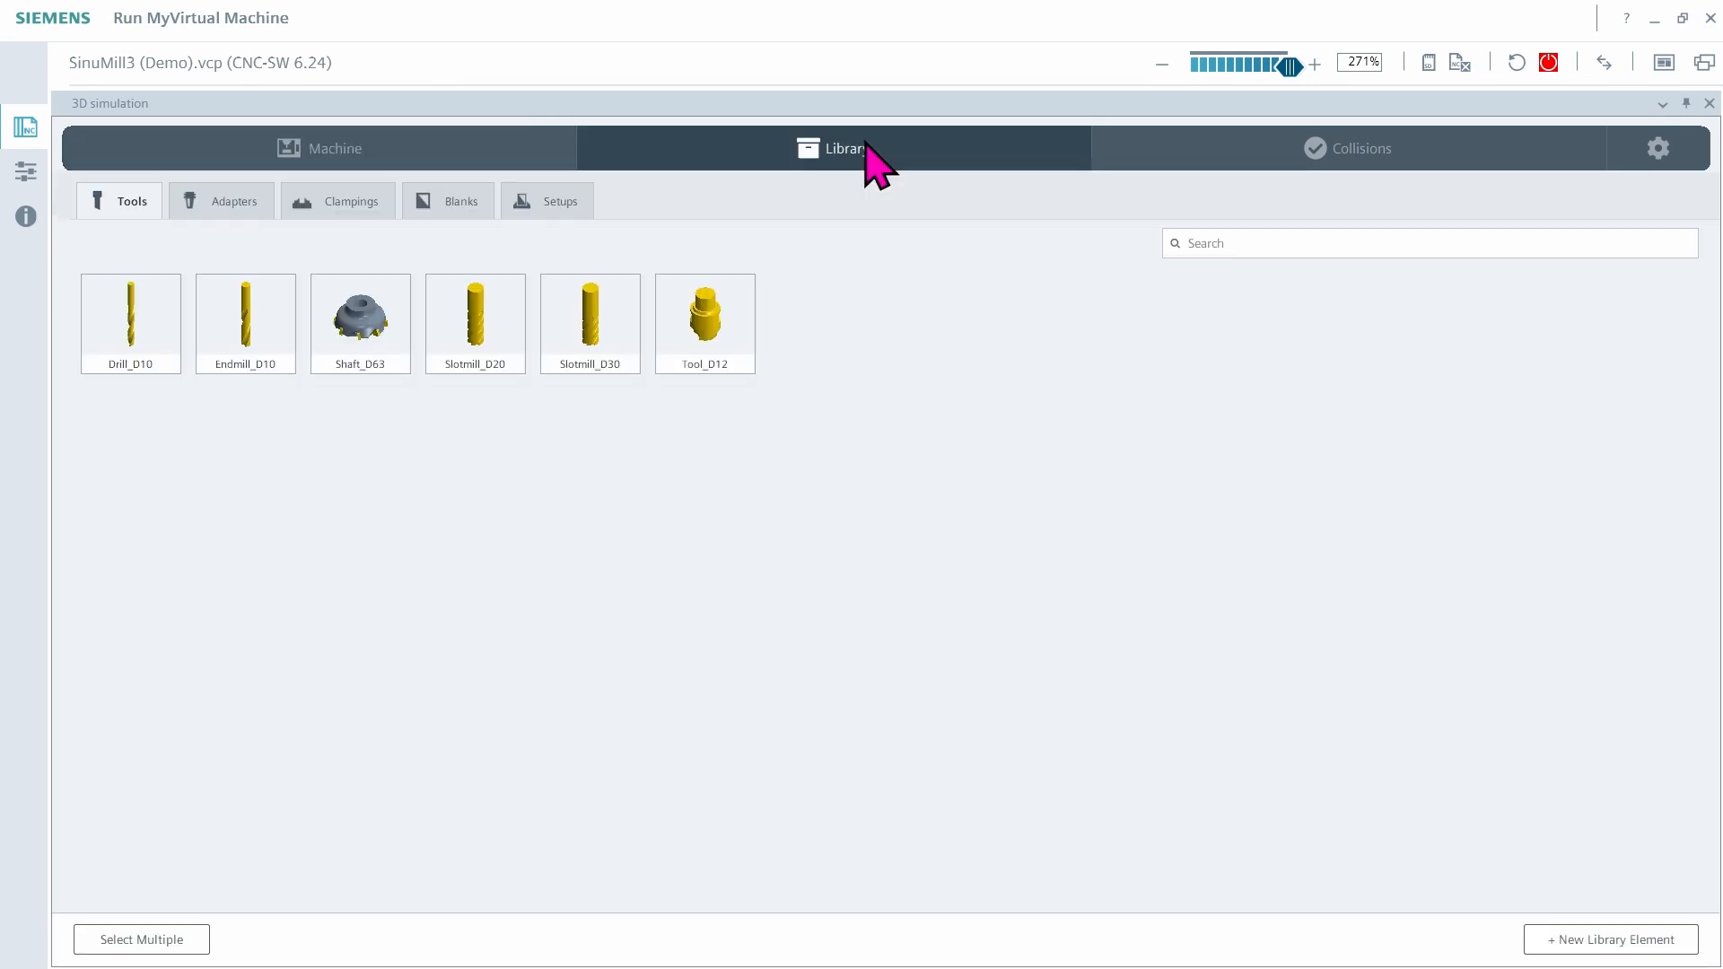
{"action": "left_click", "coordinate": [552, 211]}
{"action": "left_click", "coordinate": [723, 336]}
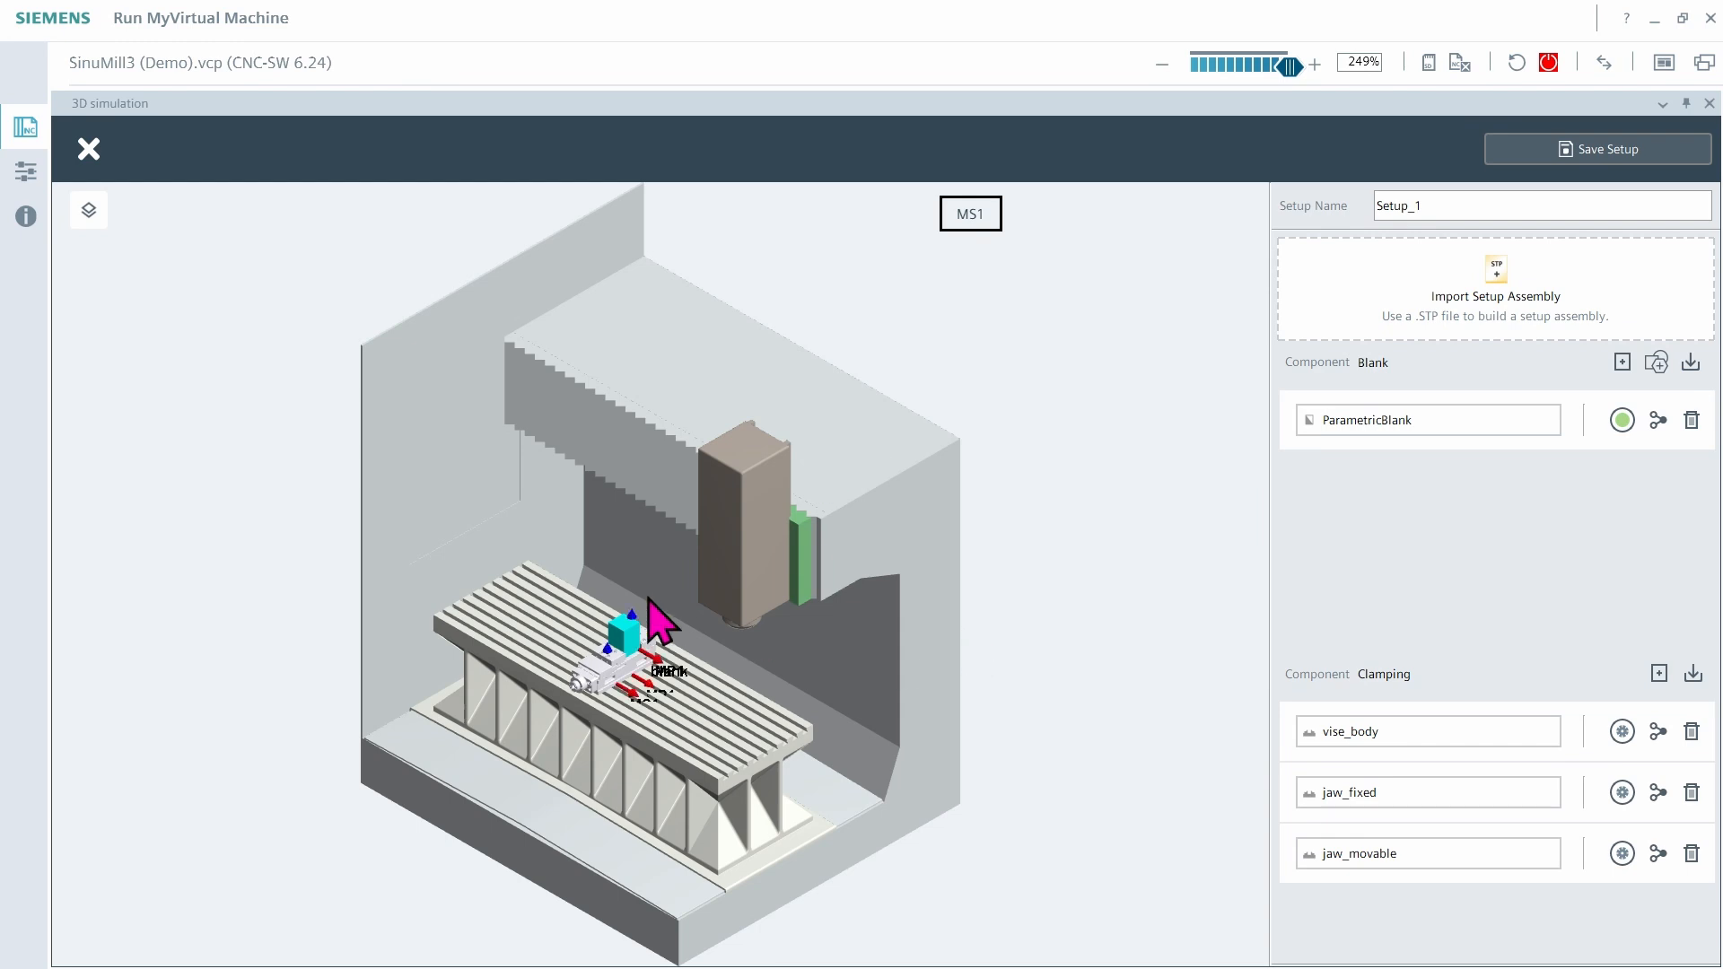
{"action": "scroll", "coordinate": [596, 654], "scroll_direction": "up", "scroll_amount": 3}
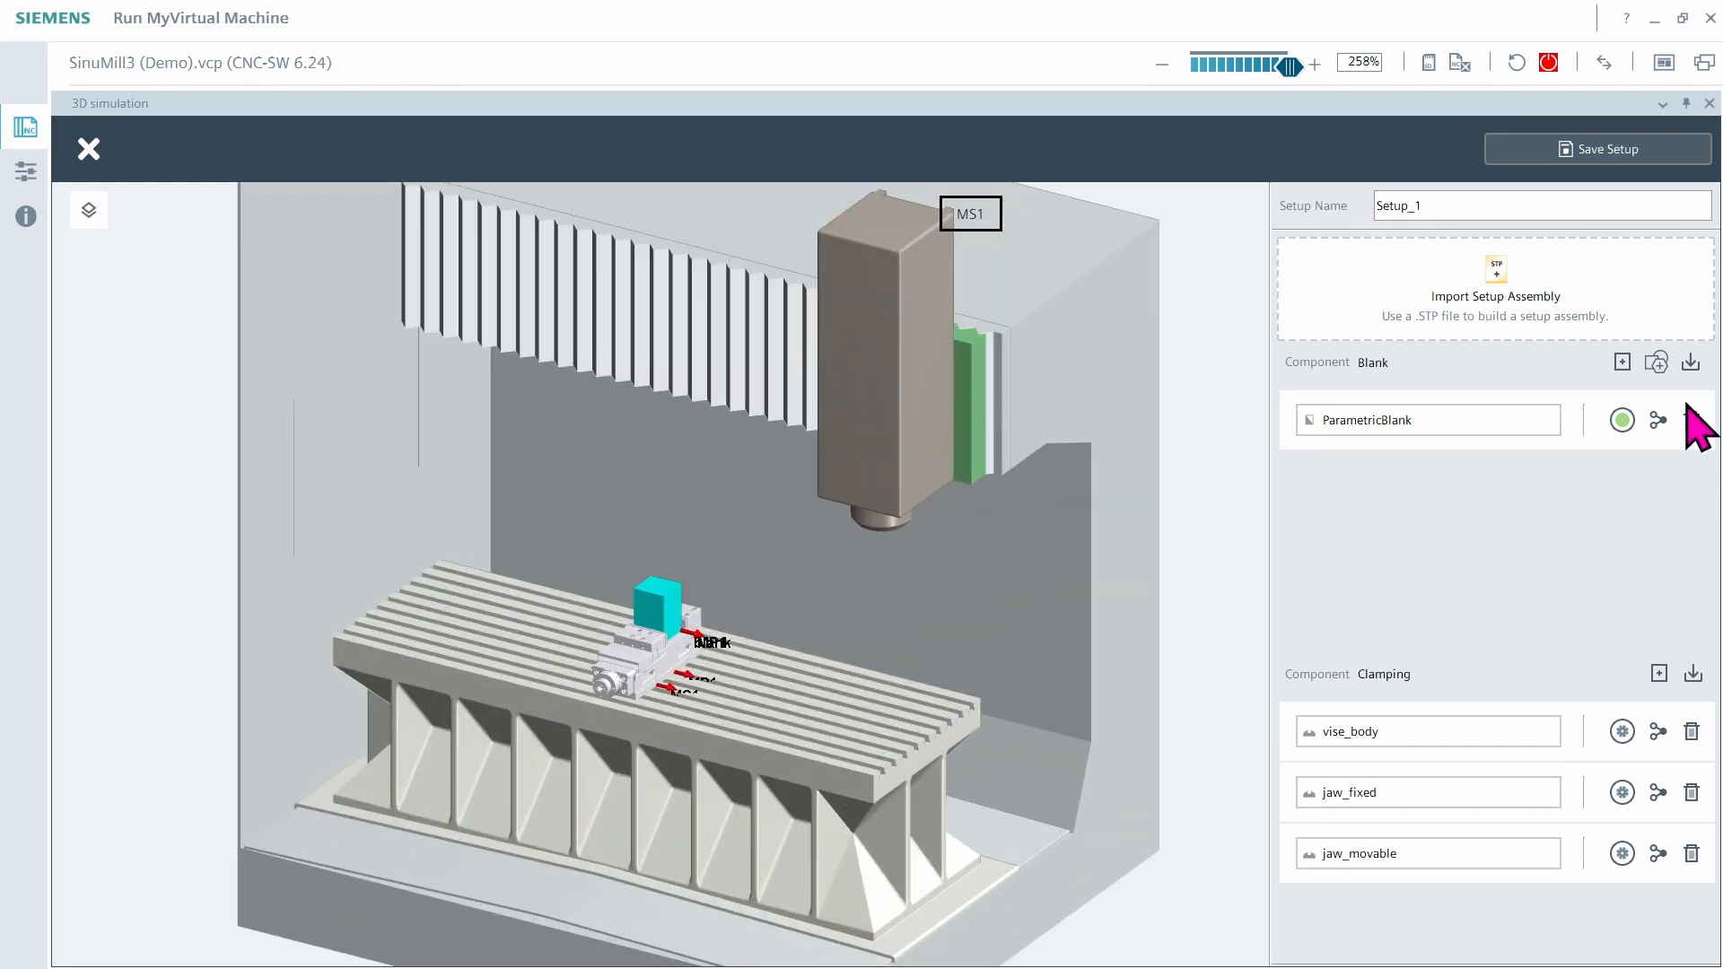
{"action": "left_click", "coordinate": [1693, 420]}
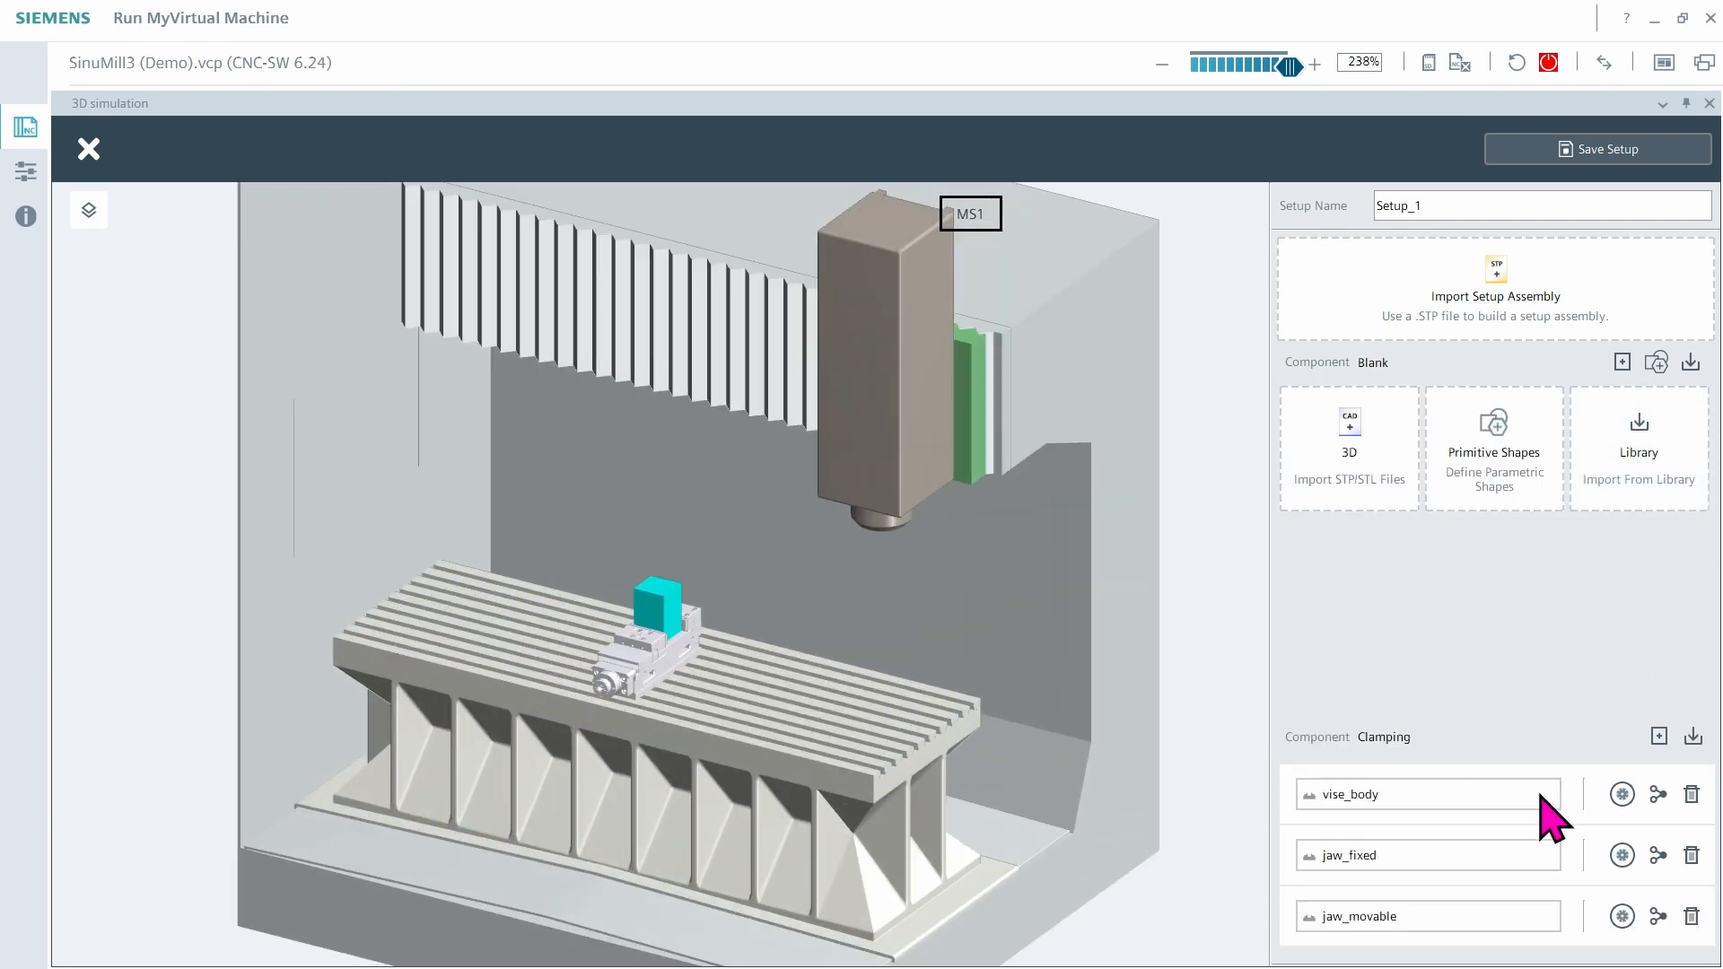
Set the Y value of jaw_movable's mounting point MP1 to 70 mm and save it
{"action": "left_click", "coordinate": [1659, 917]}
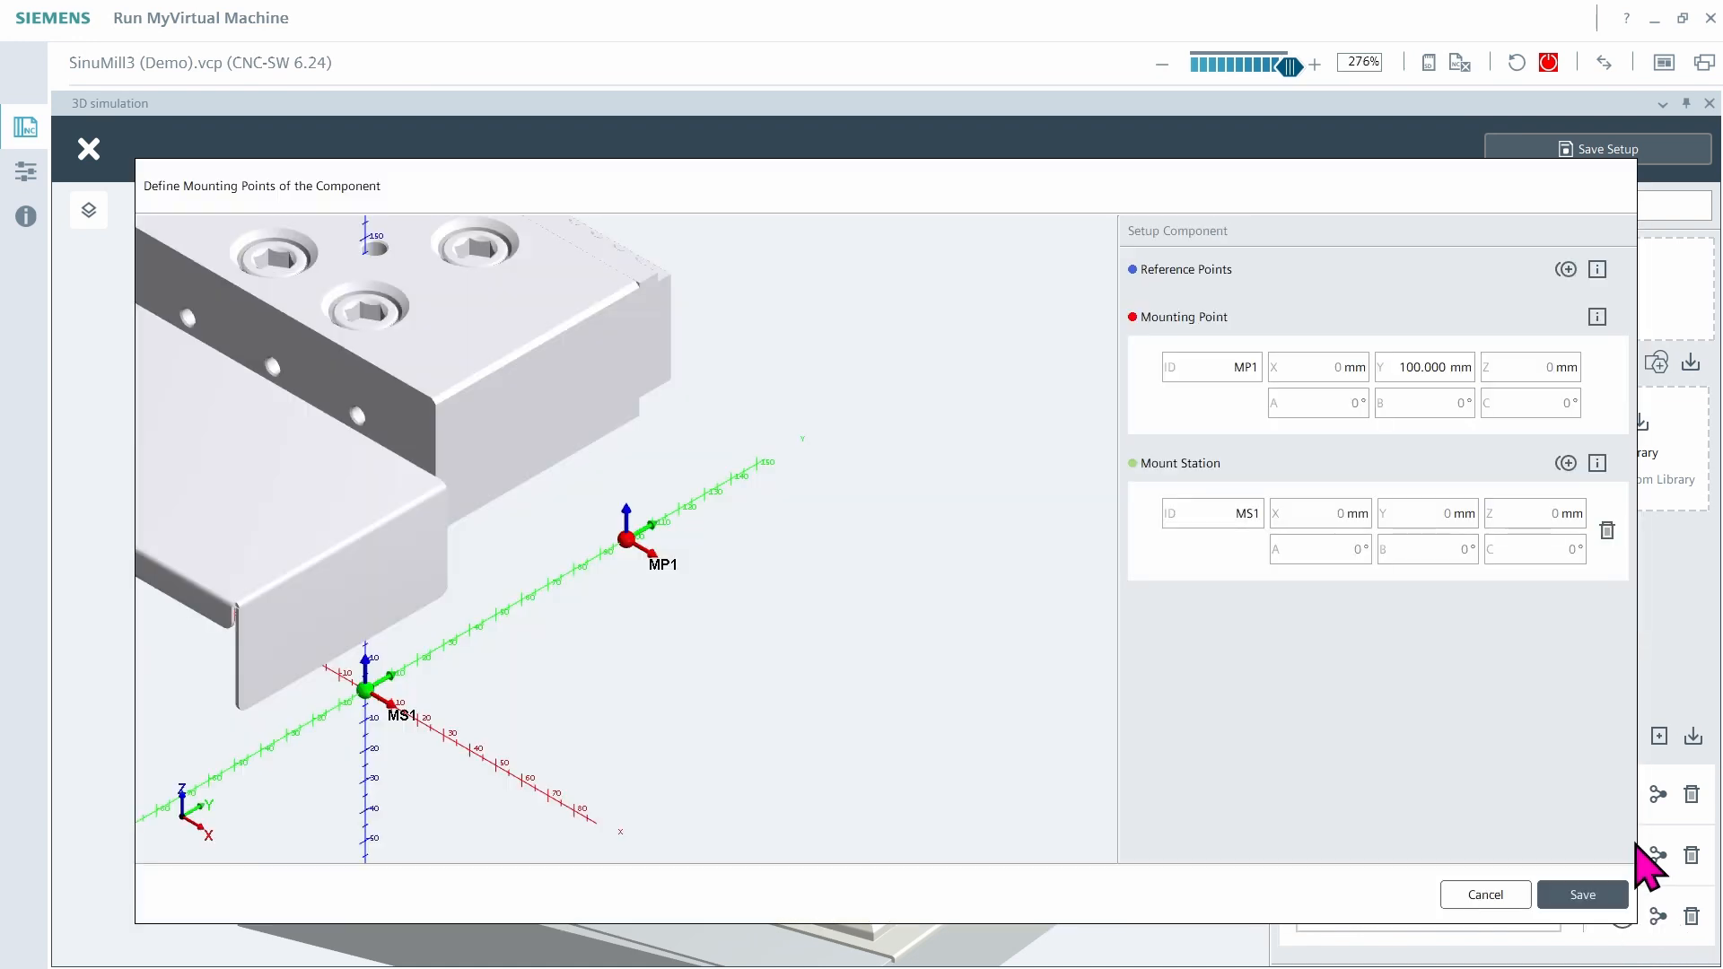
{"action": "double_click", "coordinate": [1446, 367]}
{"action": "type", "text": "70"}
{"action": "key", "text": "Return"}
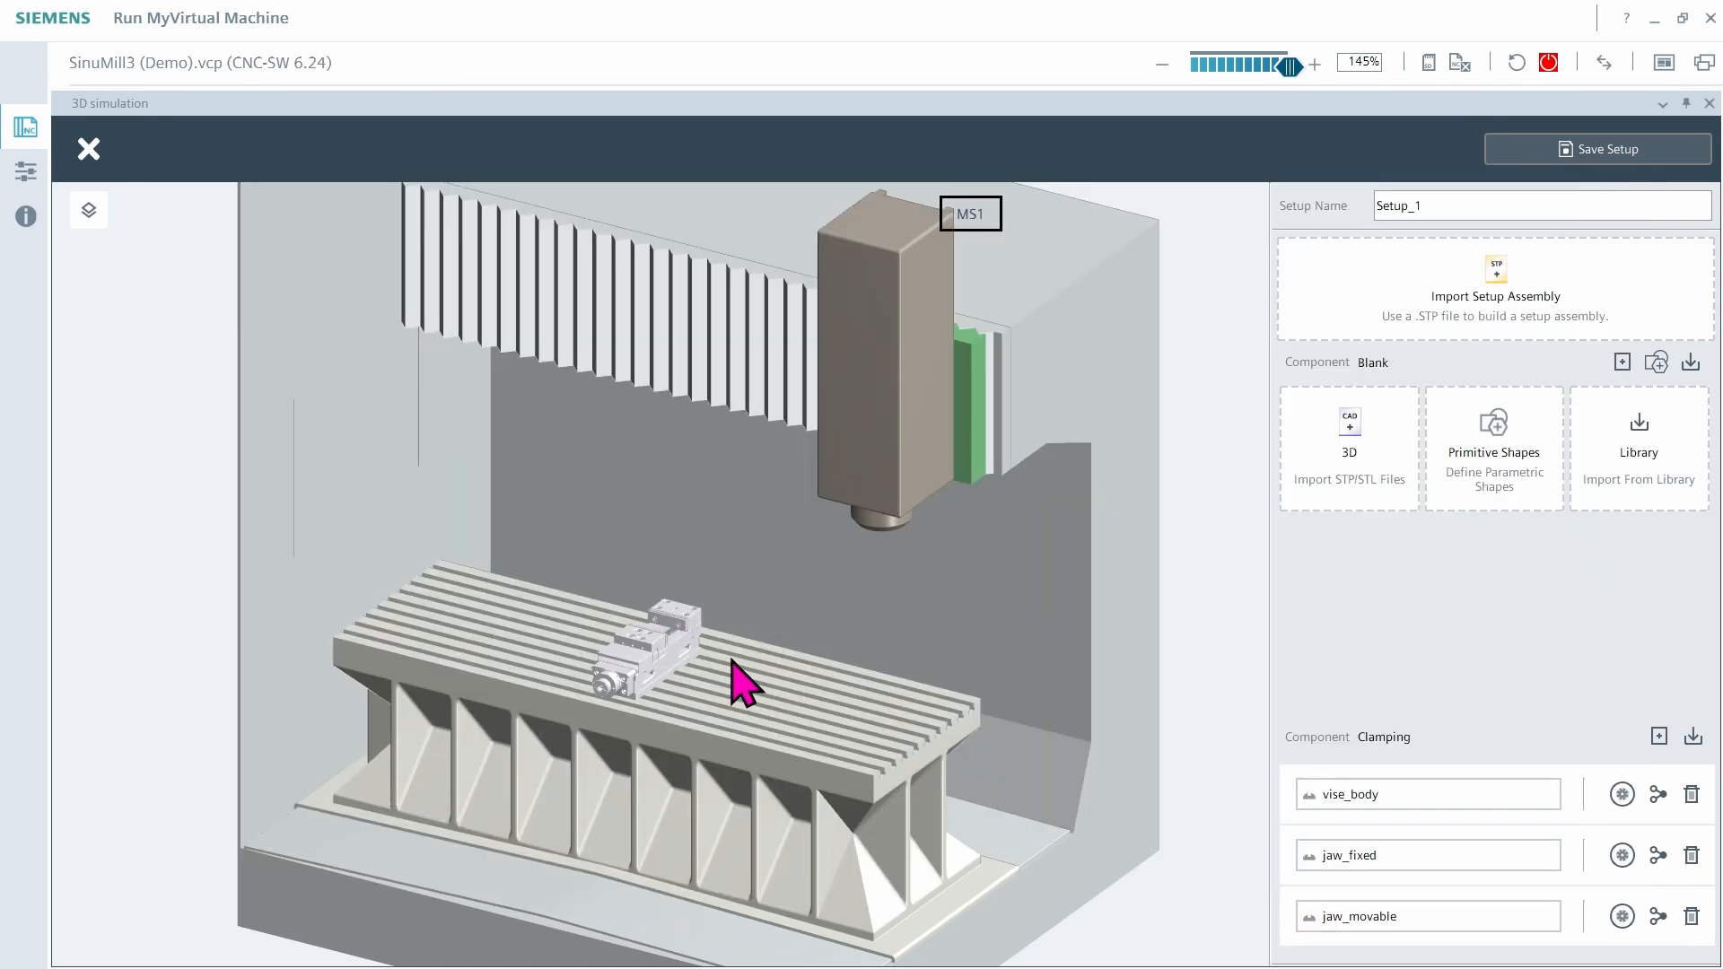
Add a primitive box blank with dimensions X 200 mm, Y 70 mm and Z 100 mm and its STL origin at Y -35 mm
{"action": "middle_click_drag", "start_coordinate": [731, 658], "coordinate": [669, 613]}
{"action": "scroll", "coordinate": [669, 624], "scroll_direction": "up", "scroll_amount": 8}
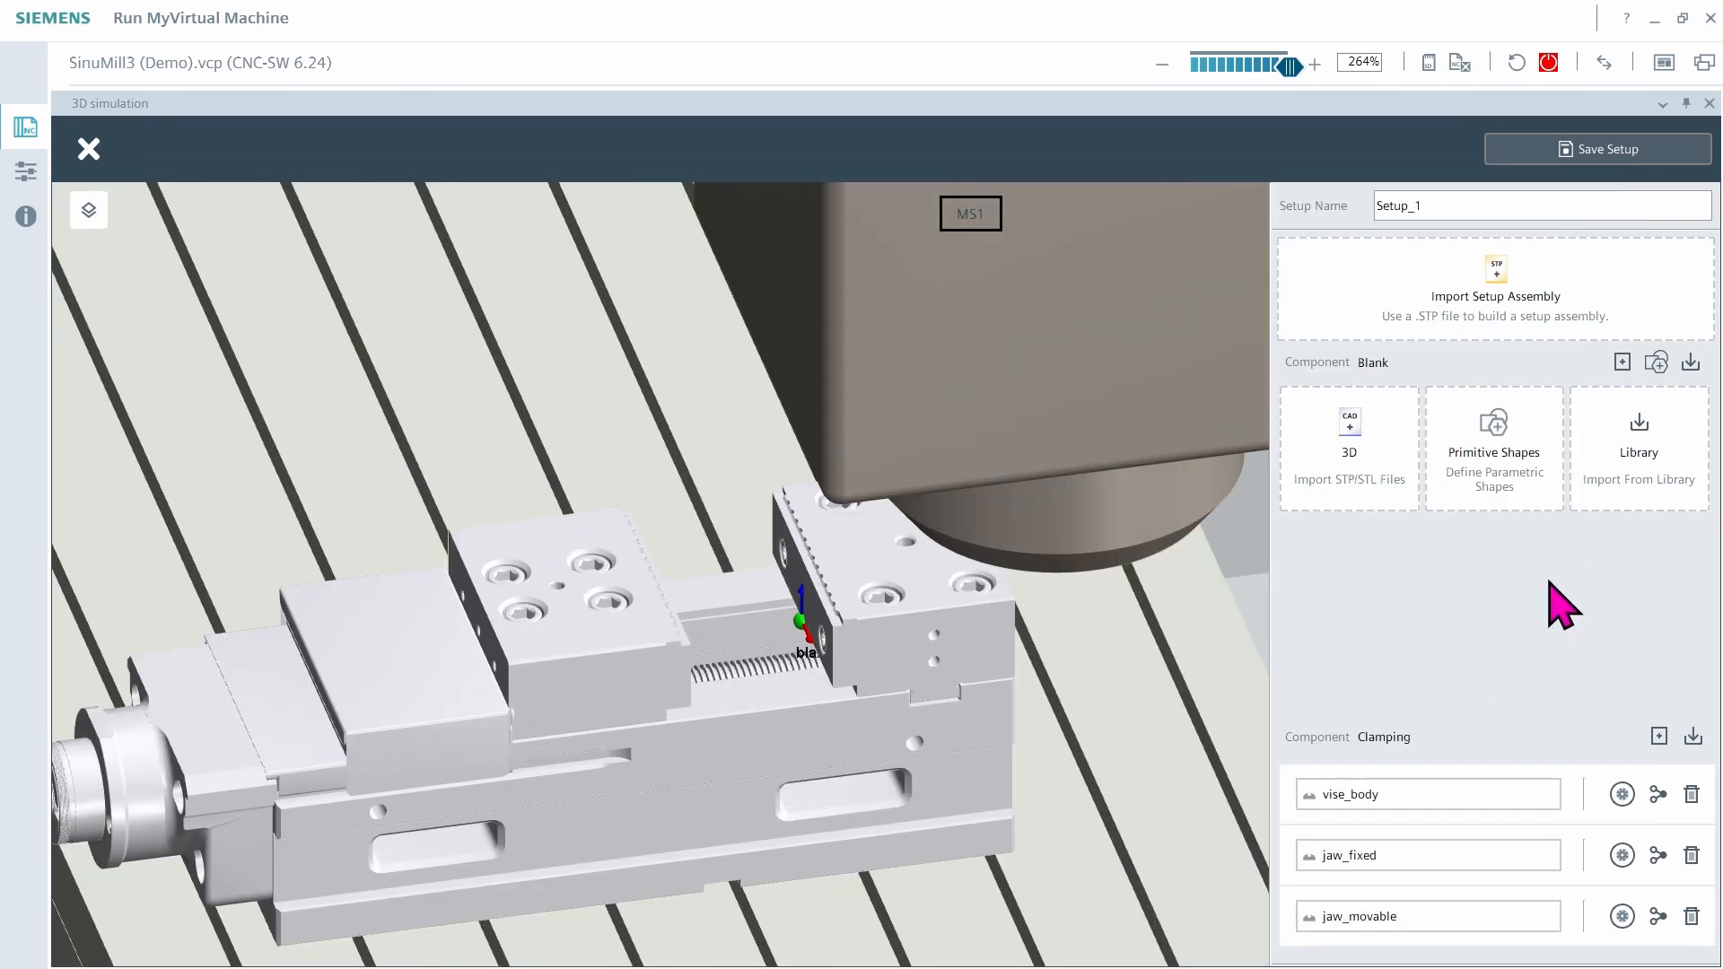
{"action": "left_click", "coordinate": [1529, 485]}
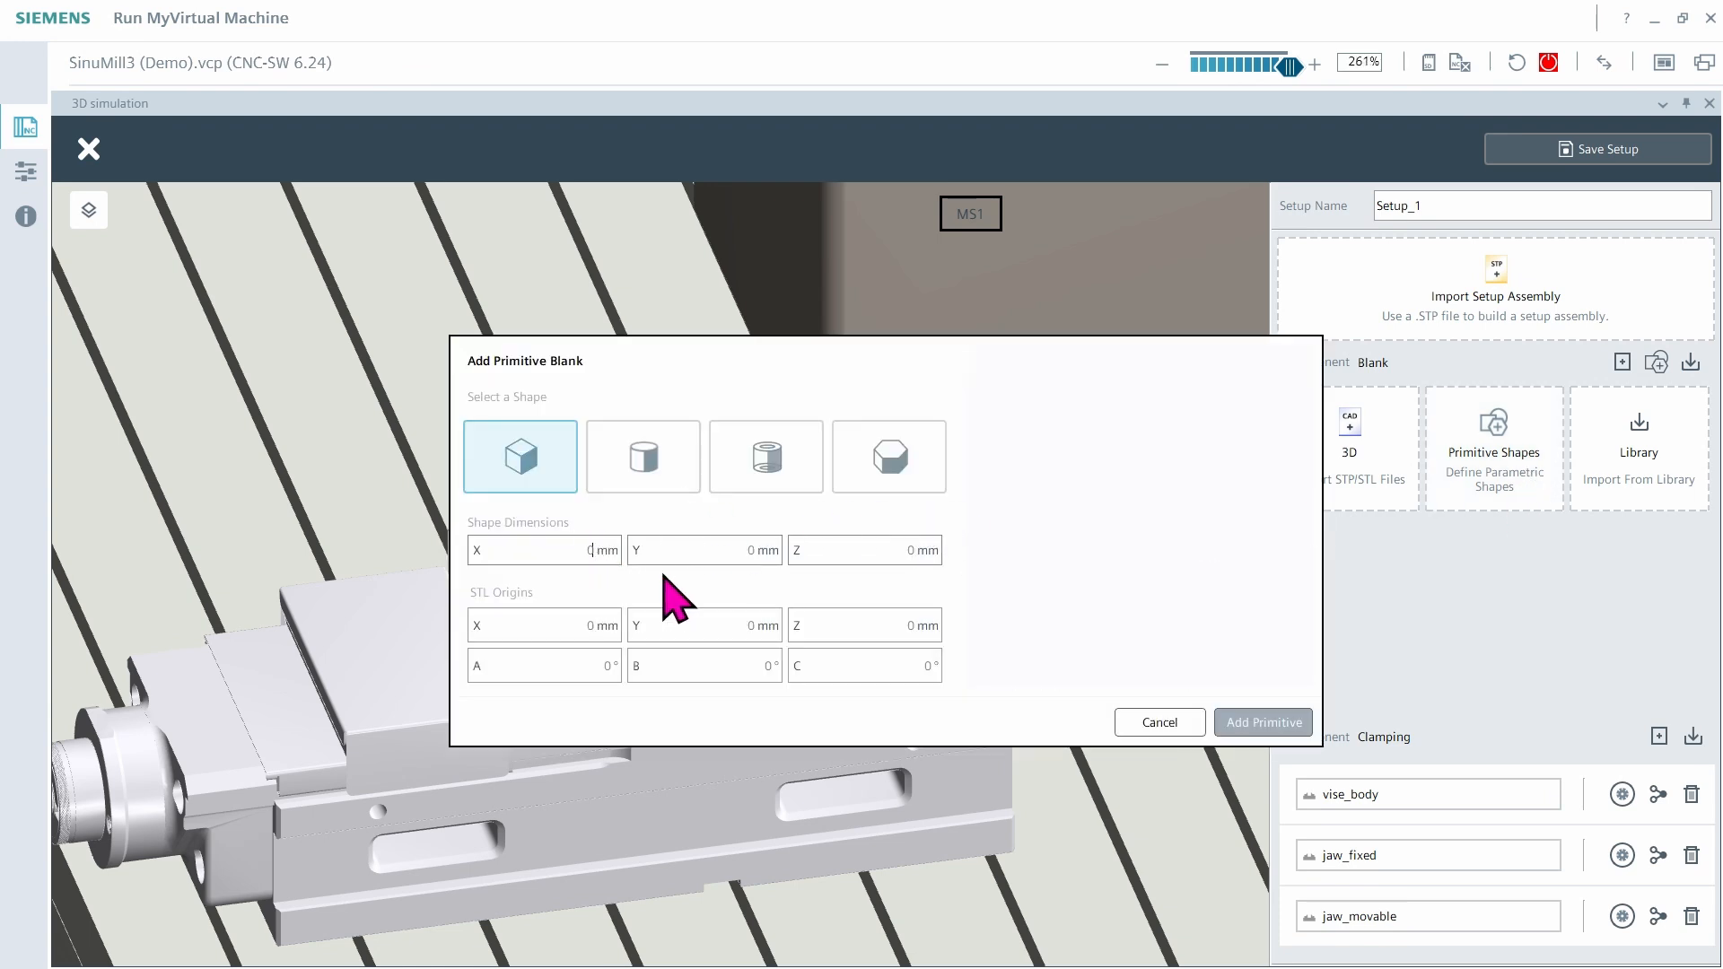
{"action": "type", "text": "200"}
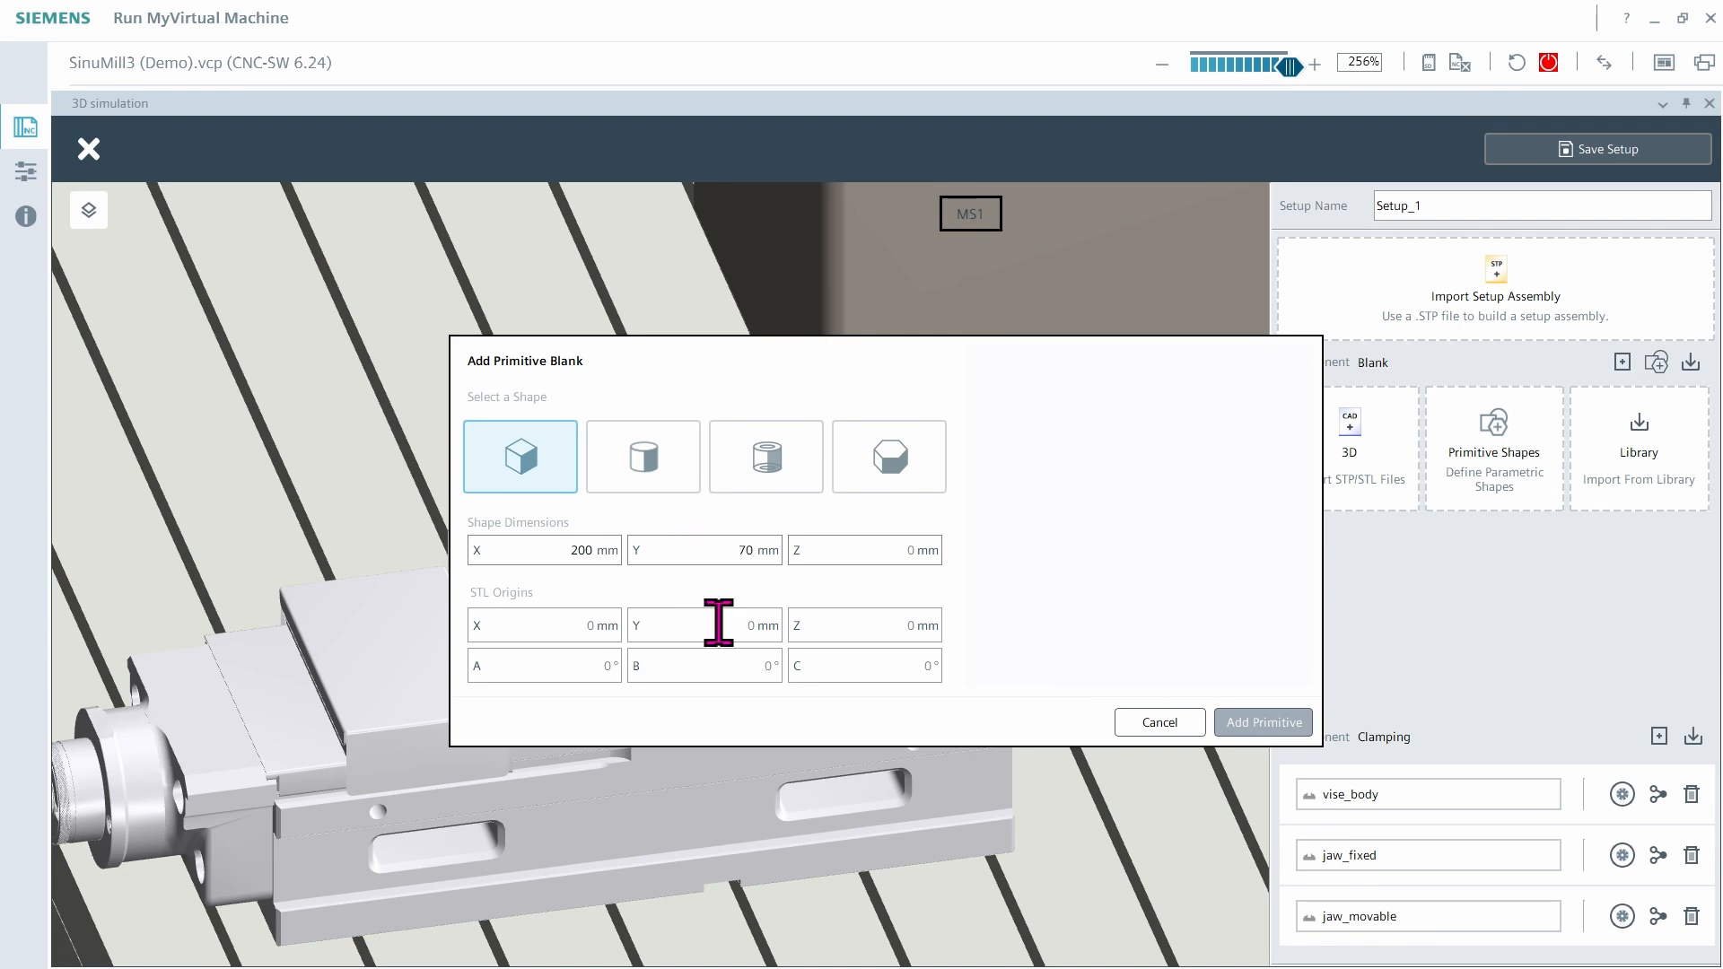
{"action": "type", "text": "1"}
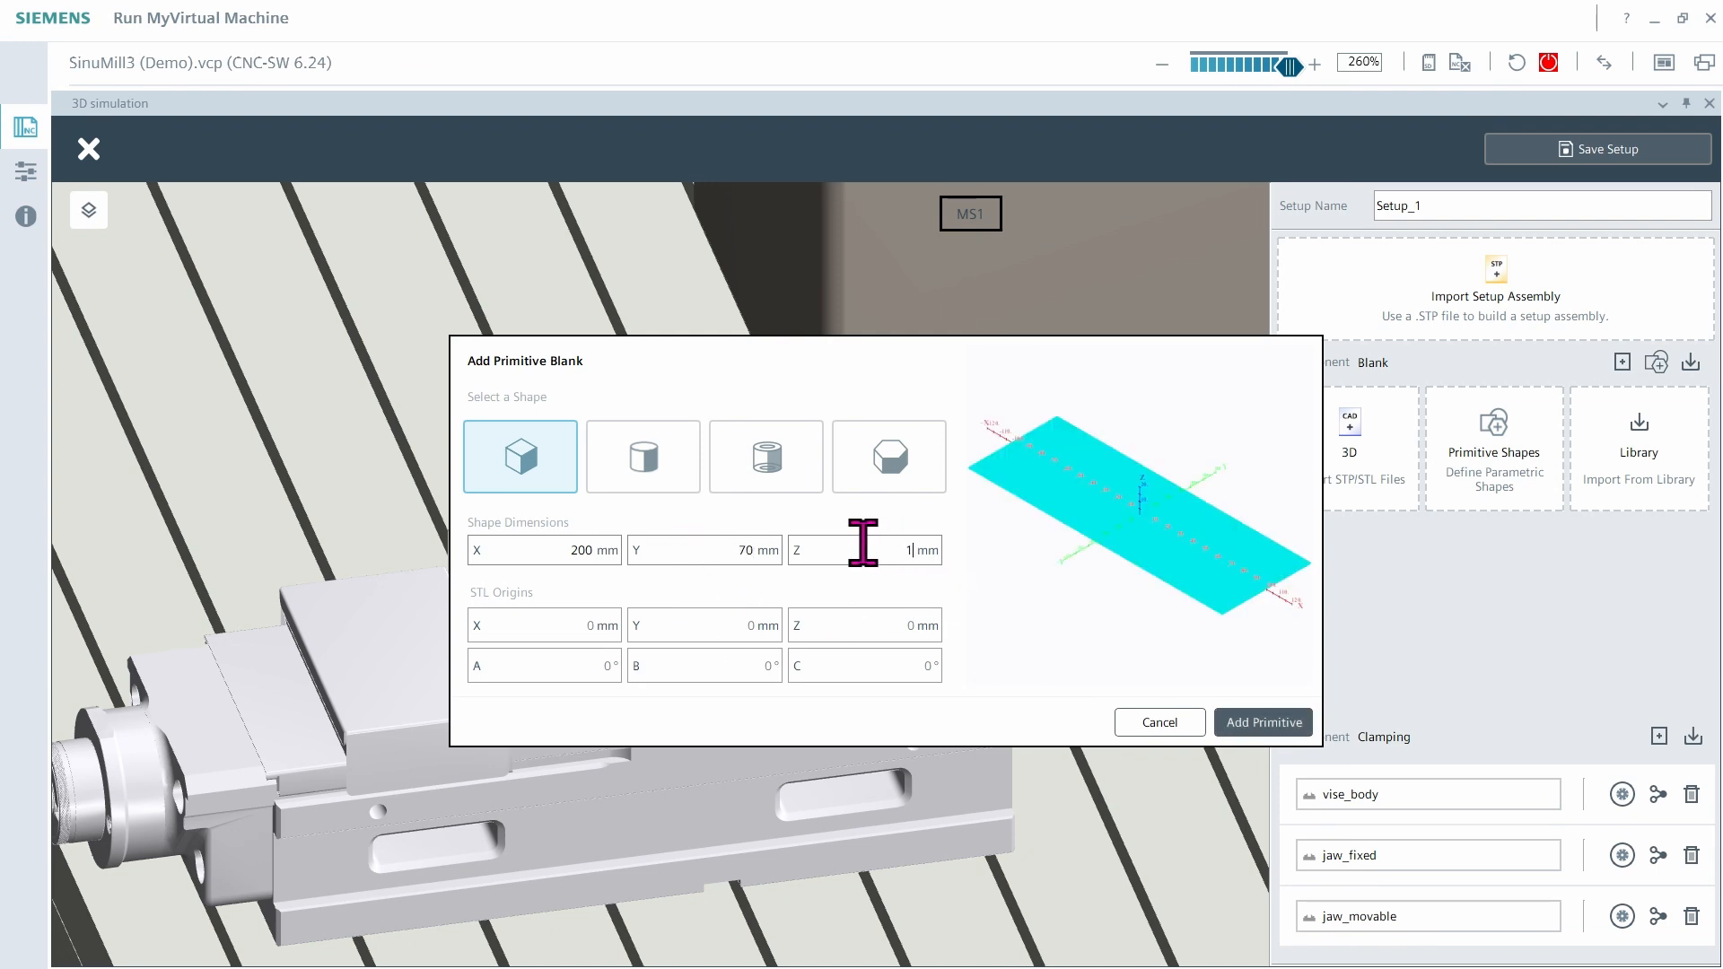
{"action": "type", "text": "00"}
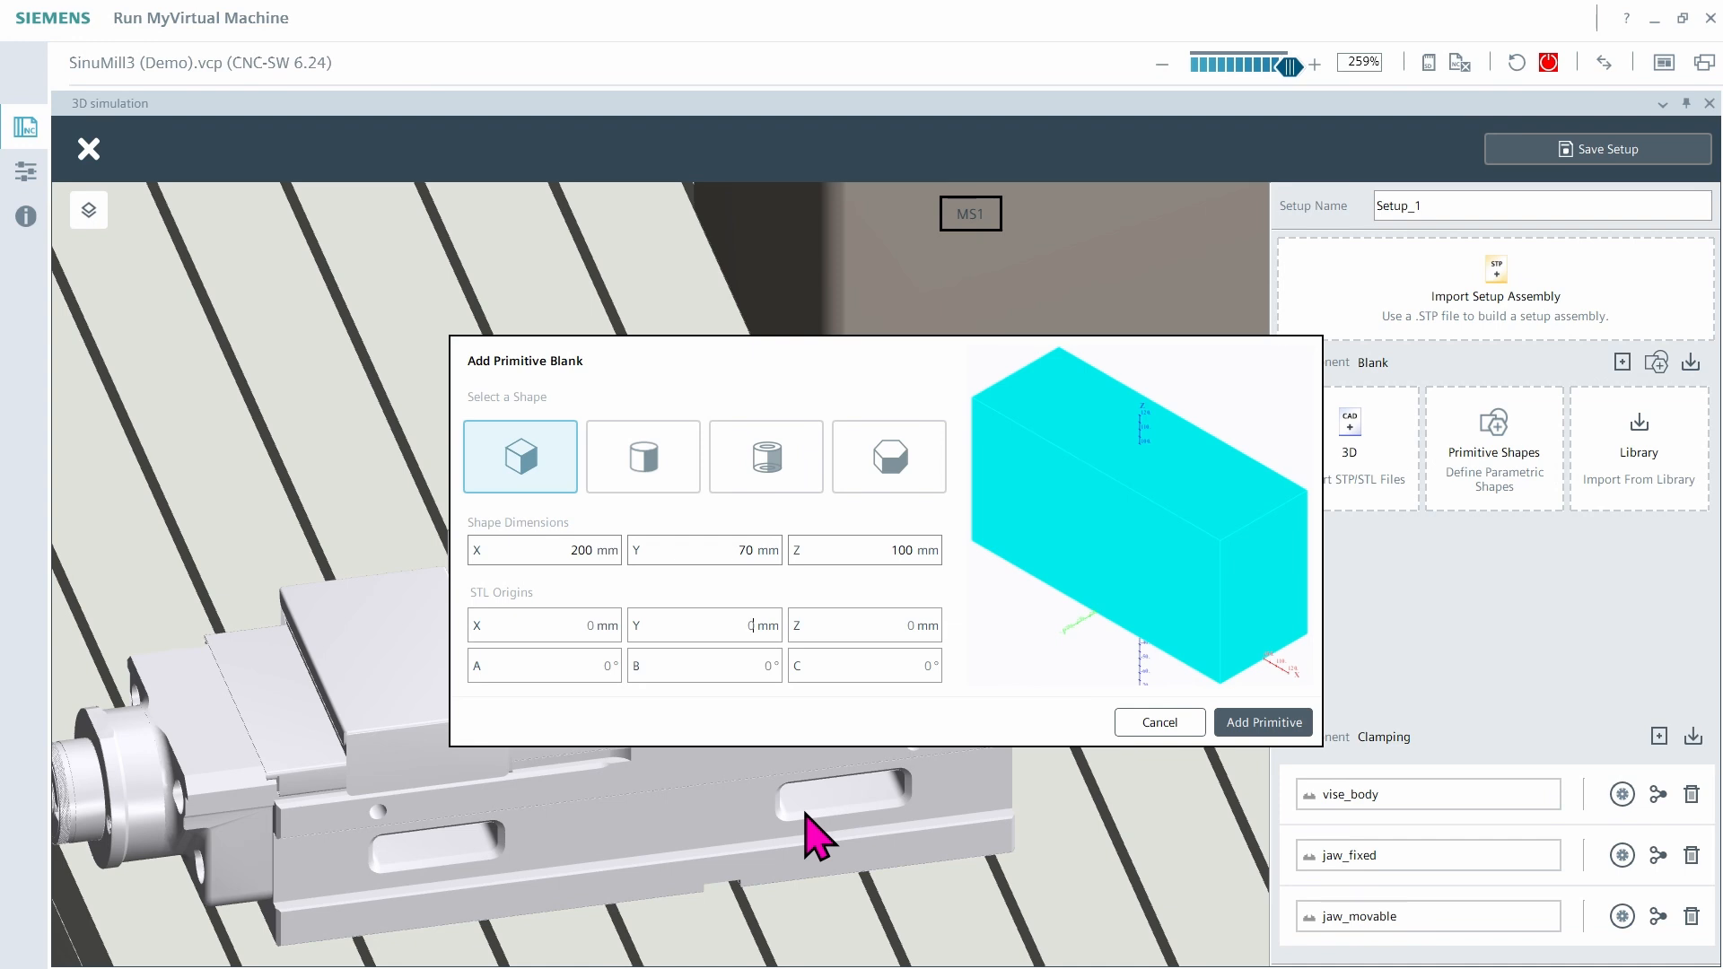
{"action": "type", "text": "35"}
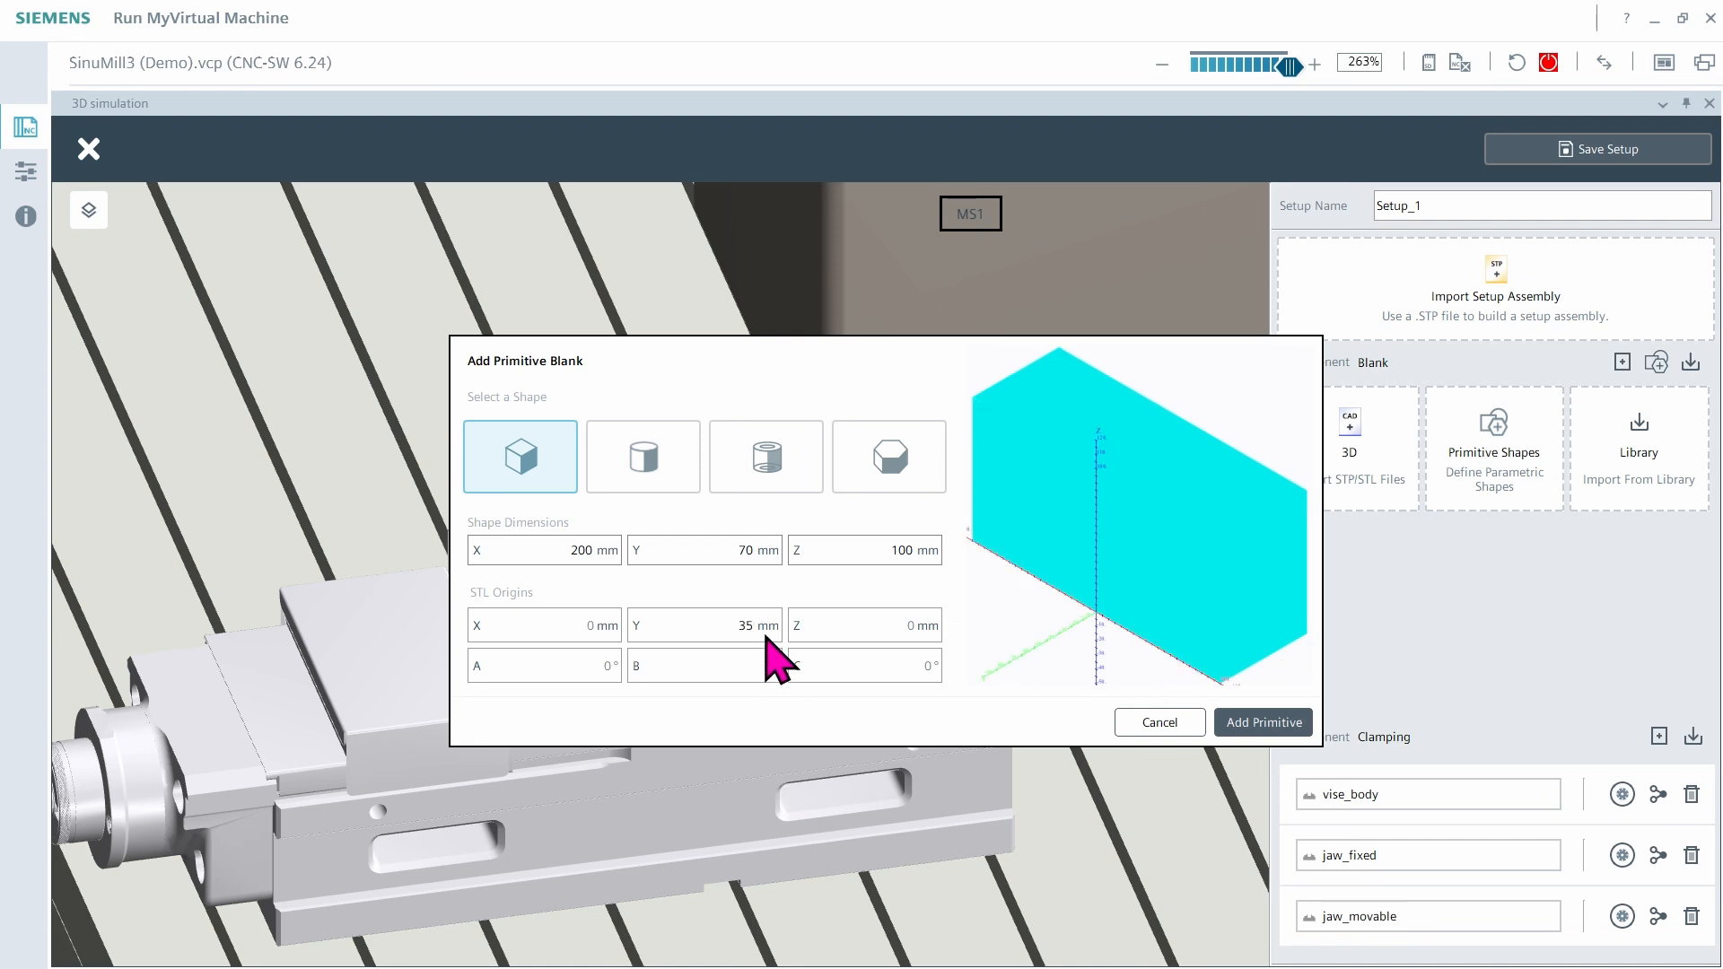
{"action": "type", "text": "-"}
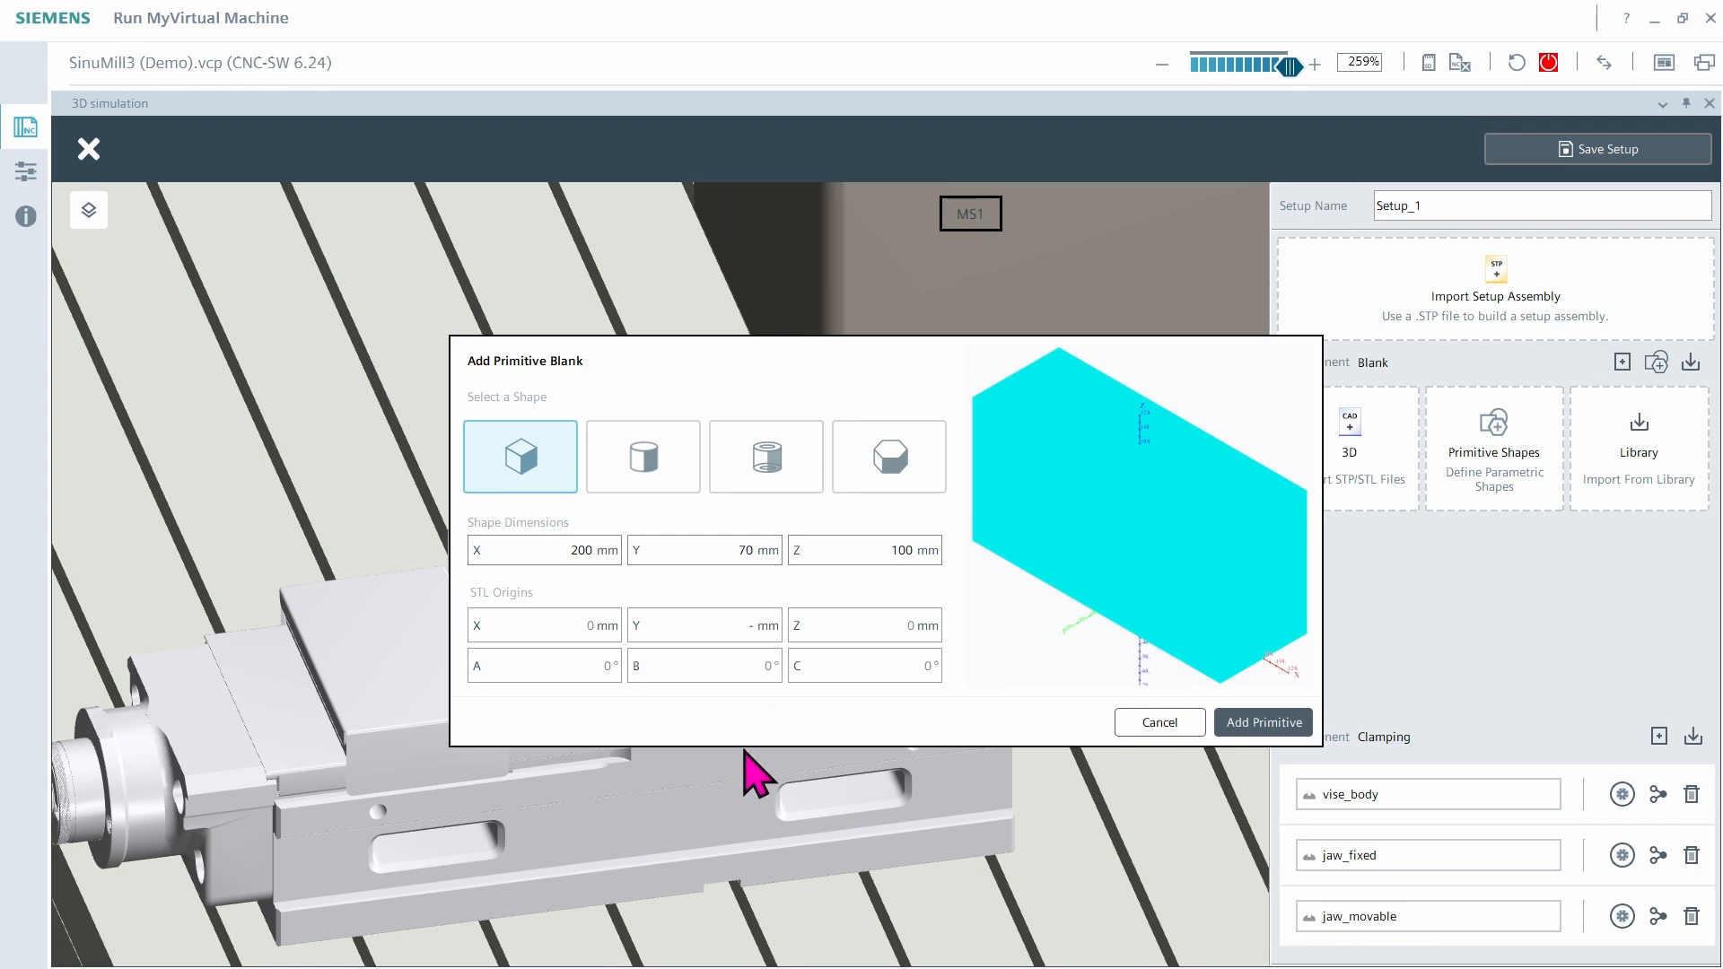
{"action": "type", "text": "35"}
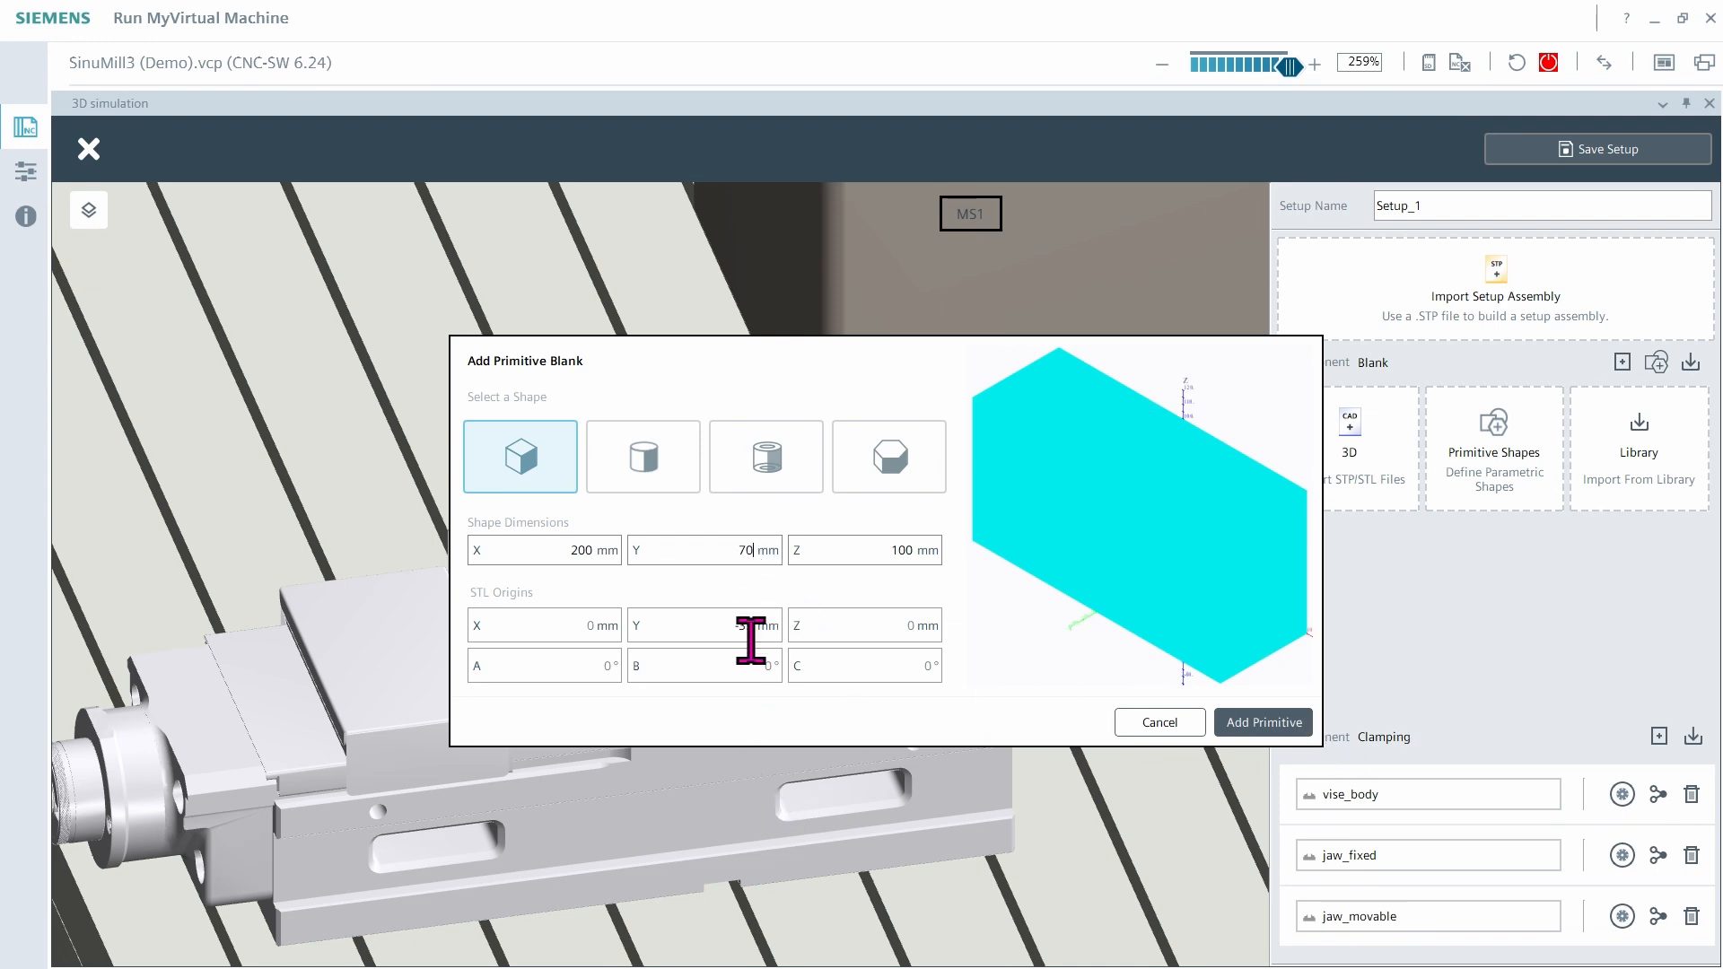
{"action": "left_click", "coordinate": [1277, 727]}
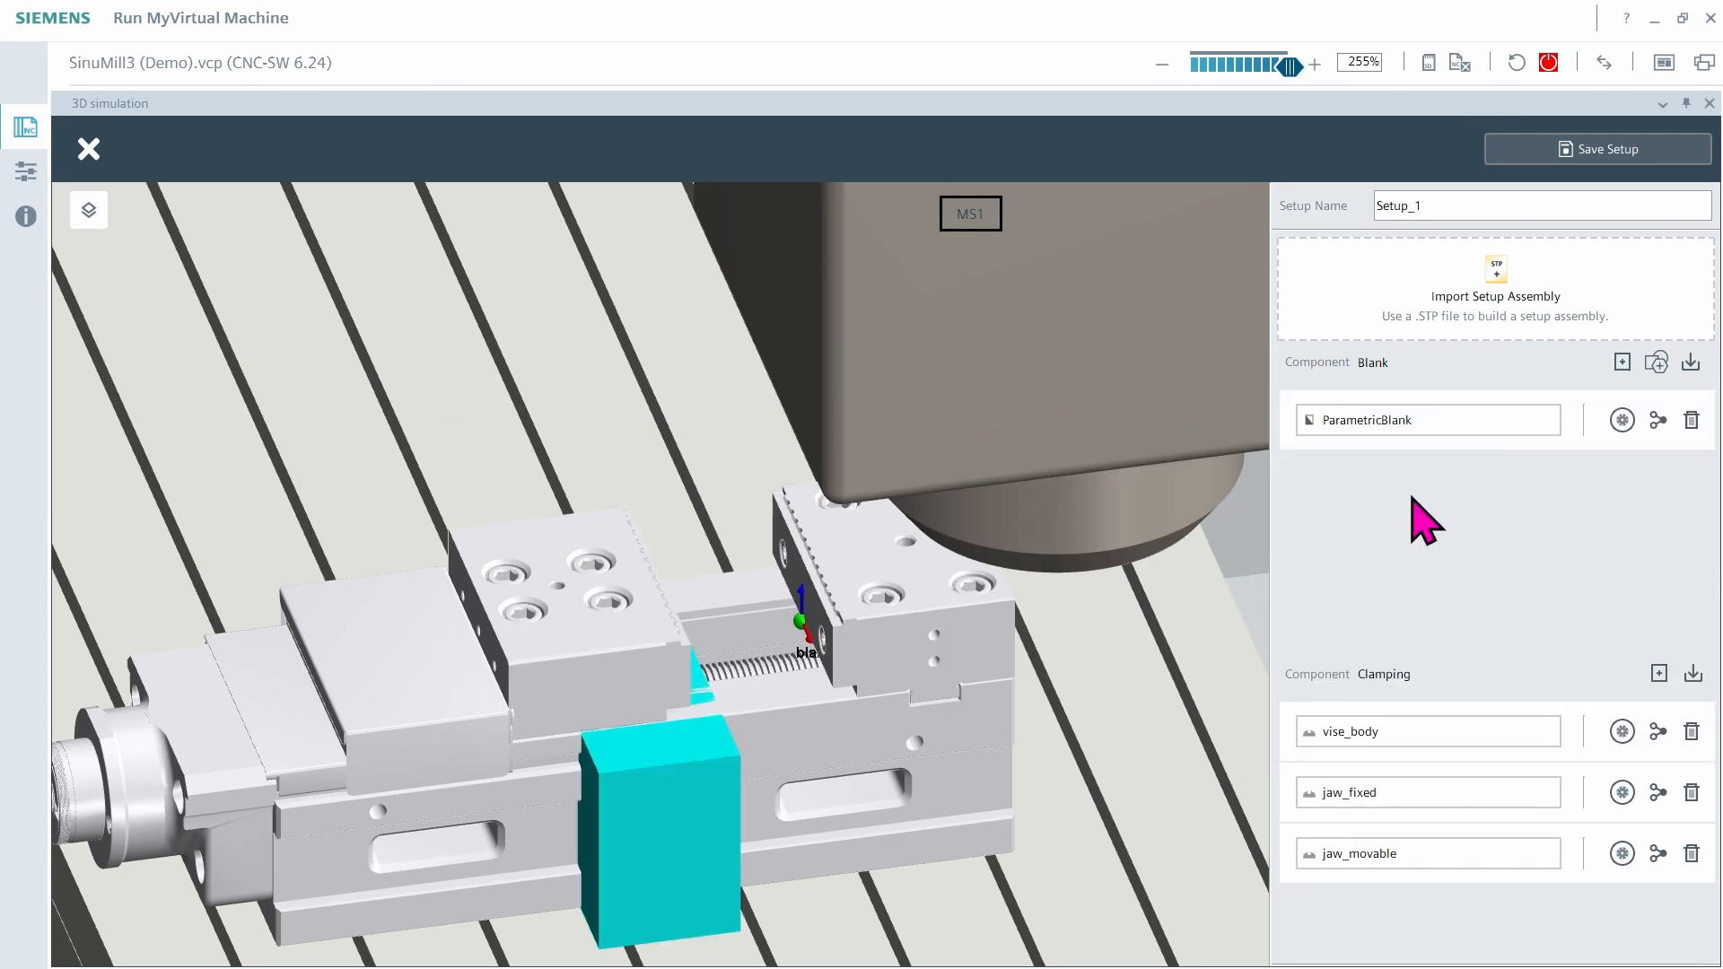
Mount the new 200 x 70 x 100 mm blank to the mount station blank of vise_body
{"action": "left_click", "coordinate": [1620, 422]}
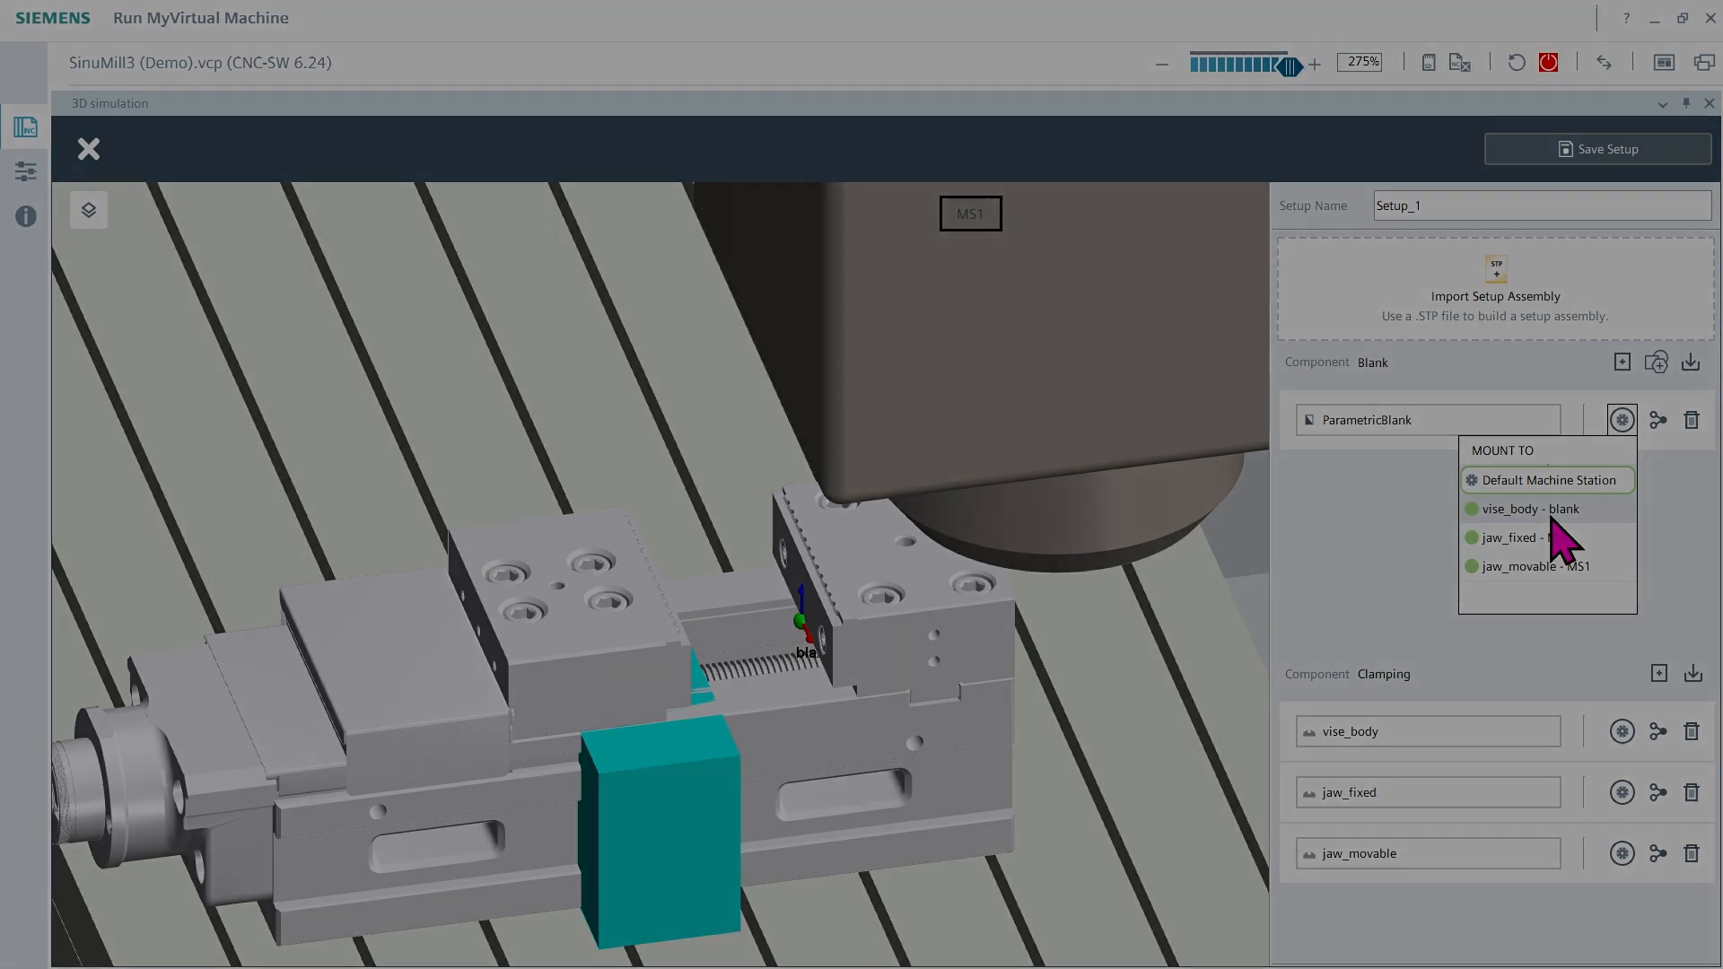
{"action": "left_click", "coordinate": [1553, 518]}
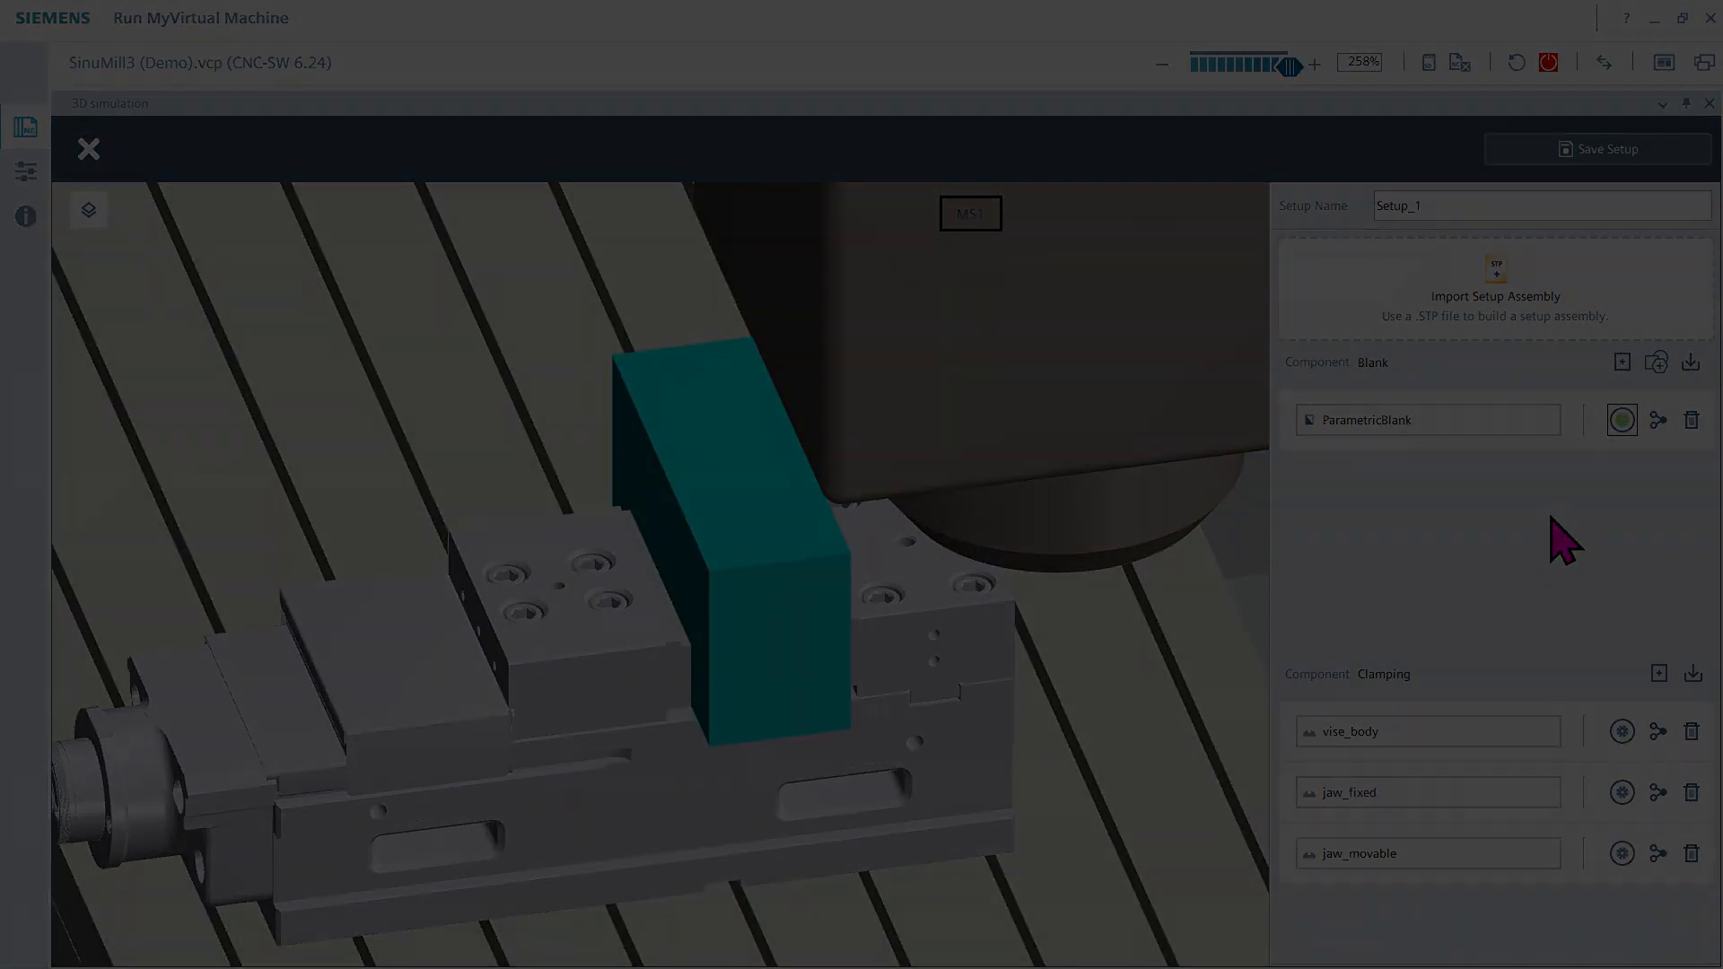